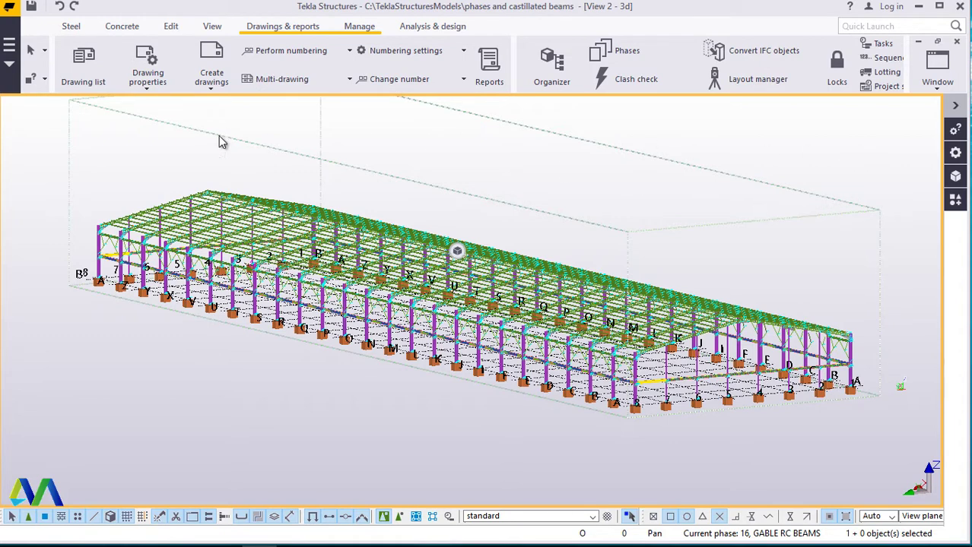
Step: Toggle the part representation to wireframe and back to rendered, and select the entire model with an area selection
key(ctrl+1)
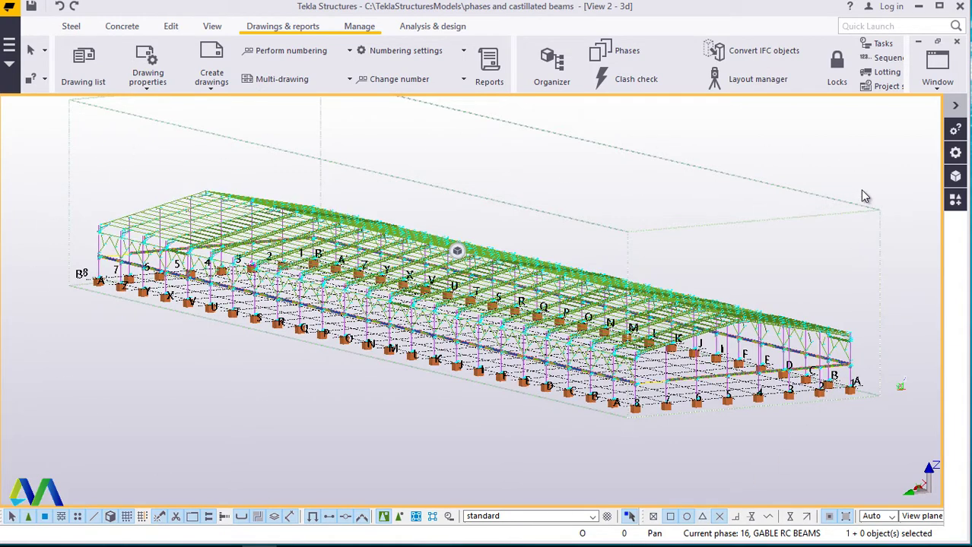
key(ctrl+4)
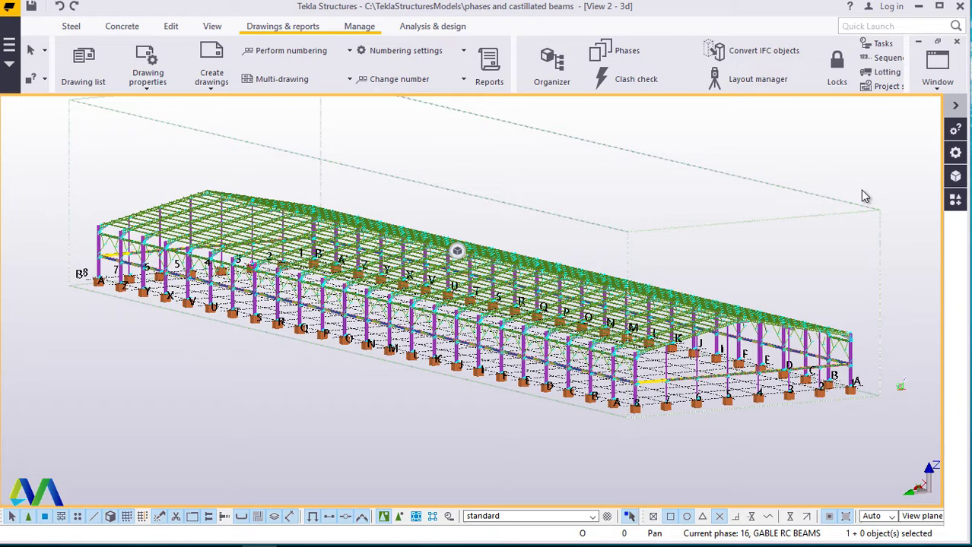
drag(913, 113, 61, 441)
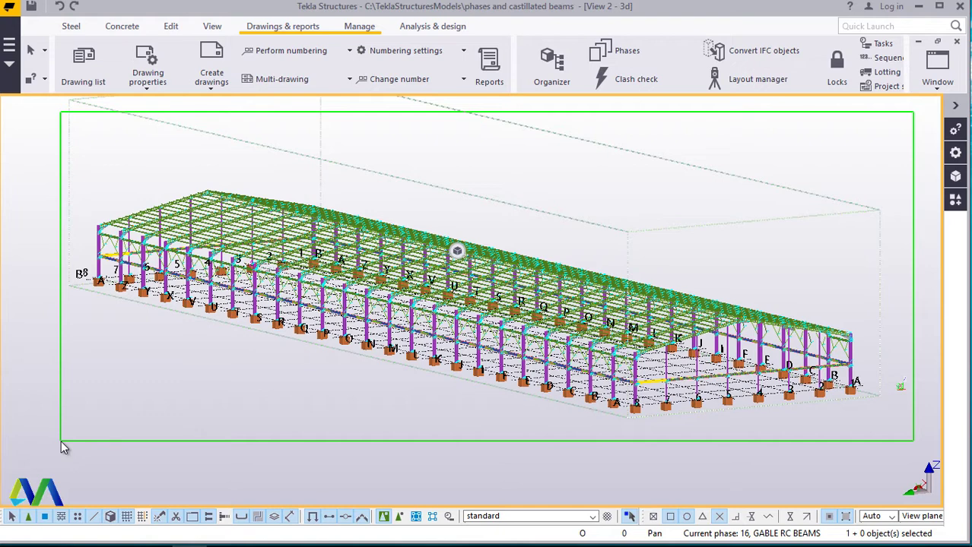
drag(61, 441, 61, 449)
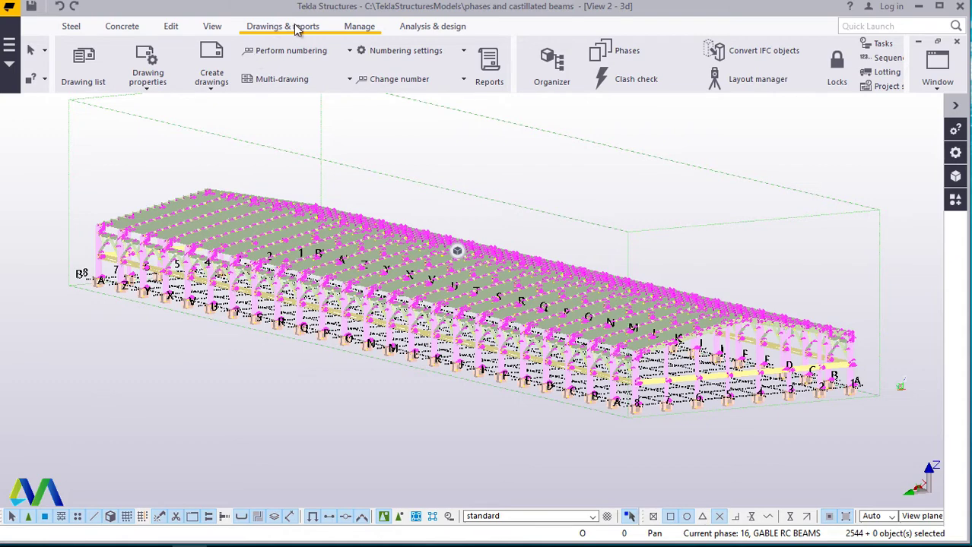
Step: Create a general arrangement drawing from the 3d view, using the option that puts all selected views in one drawing
click(211, 89)
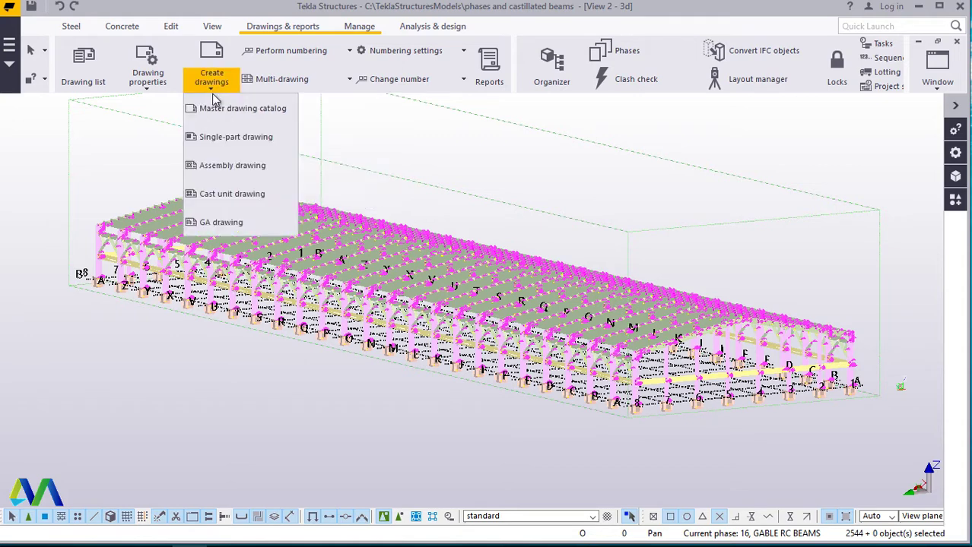
click(225, 221)
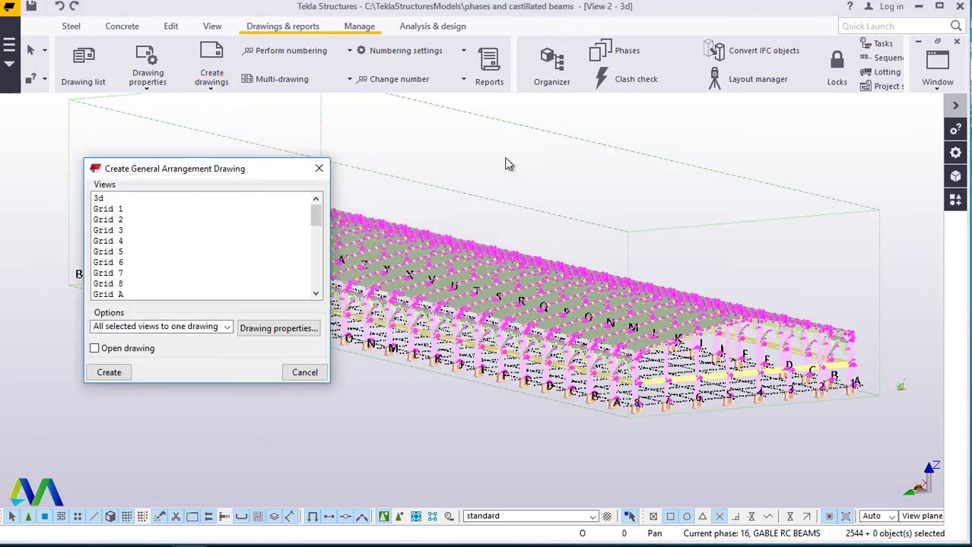
click(99, 198)
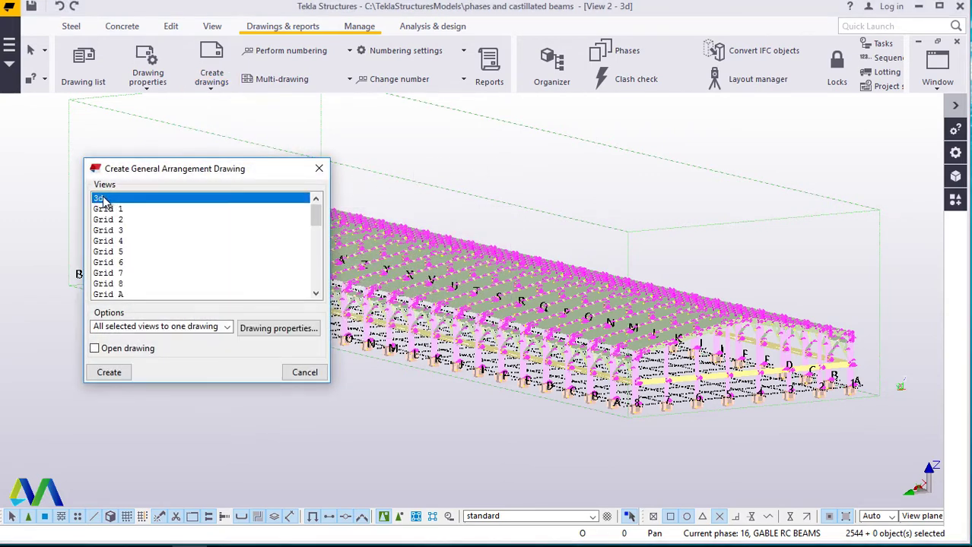
click(106, 373)
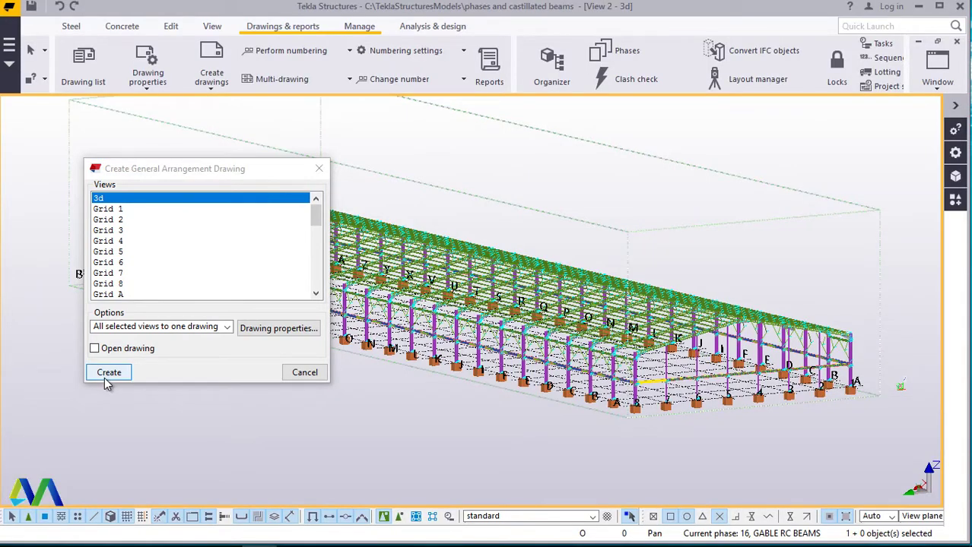
click(105, 376)
click(105, 374)
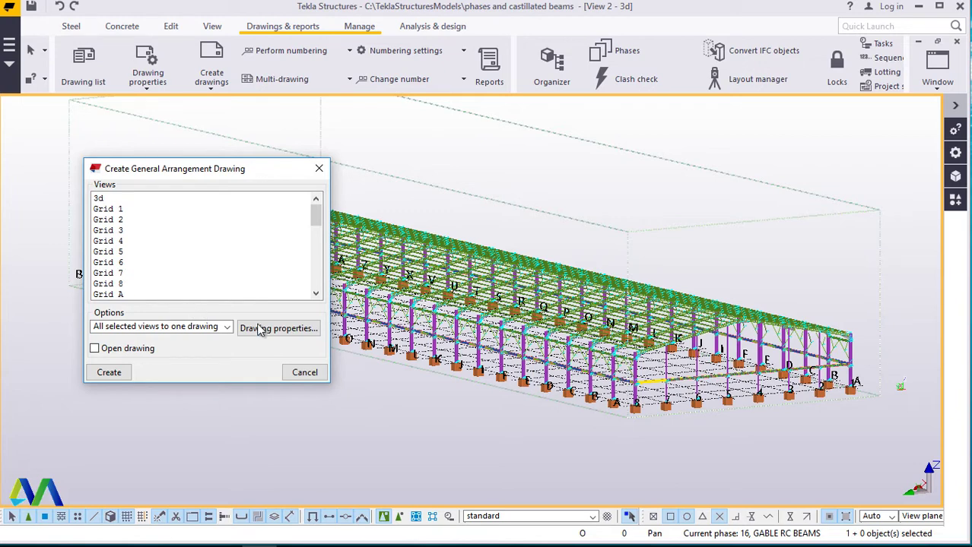
click(307, 374)
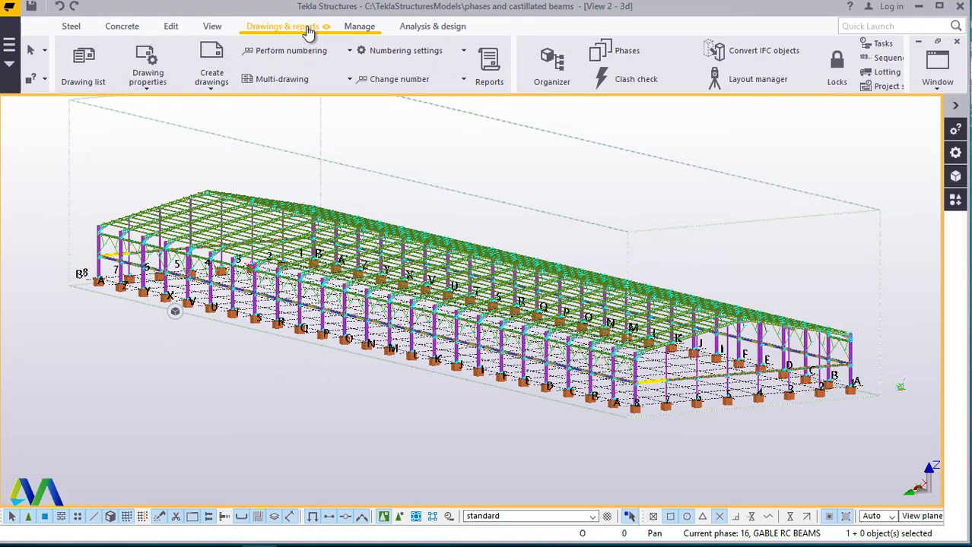
Step: Open general arrangement drawing [1] from the drawing list and minimize the list to reveal the drawing
click(93, 84)
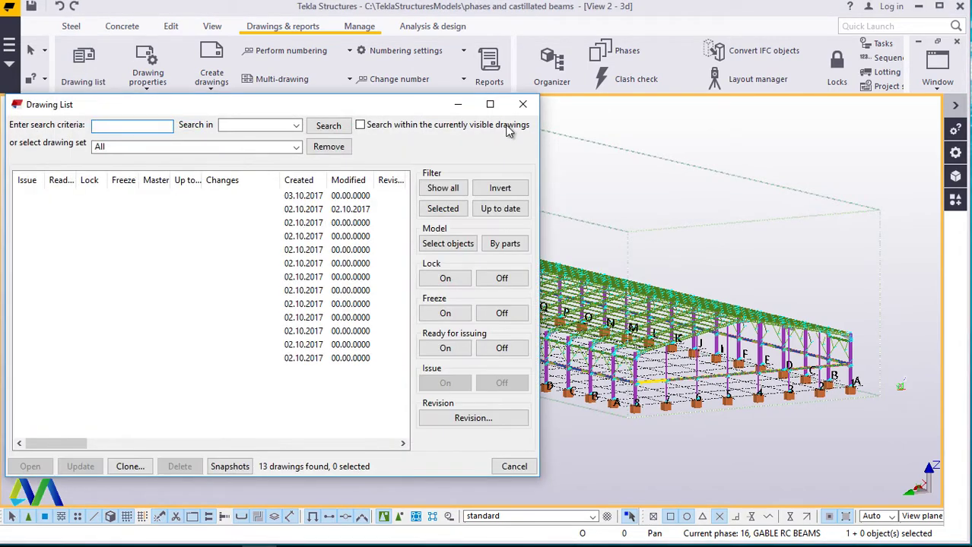
click(490, 104)
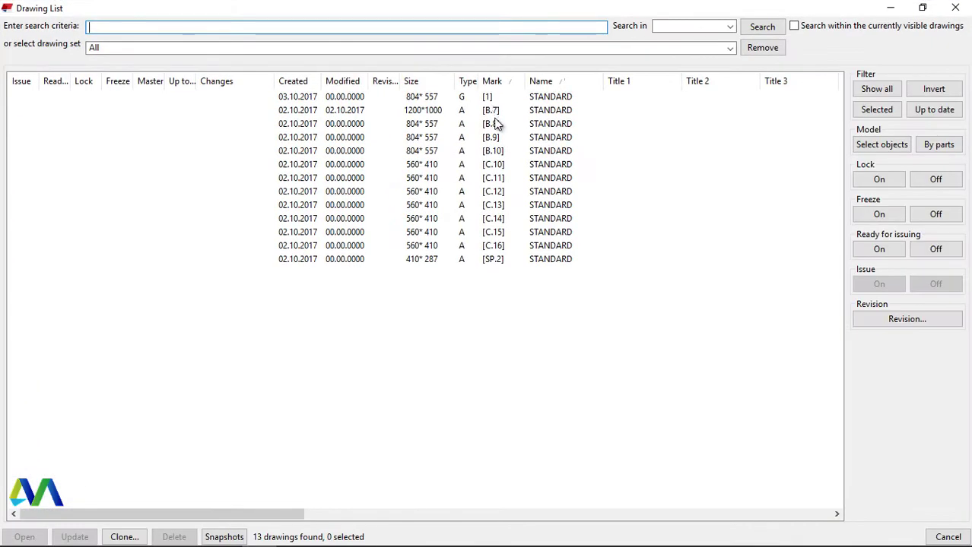
click(305, 97)
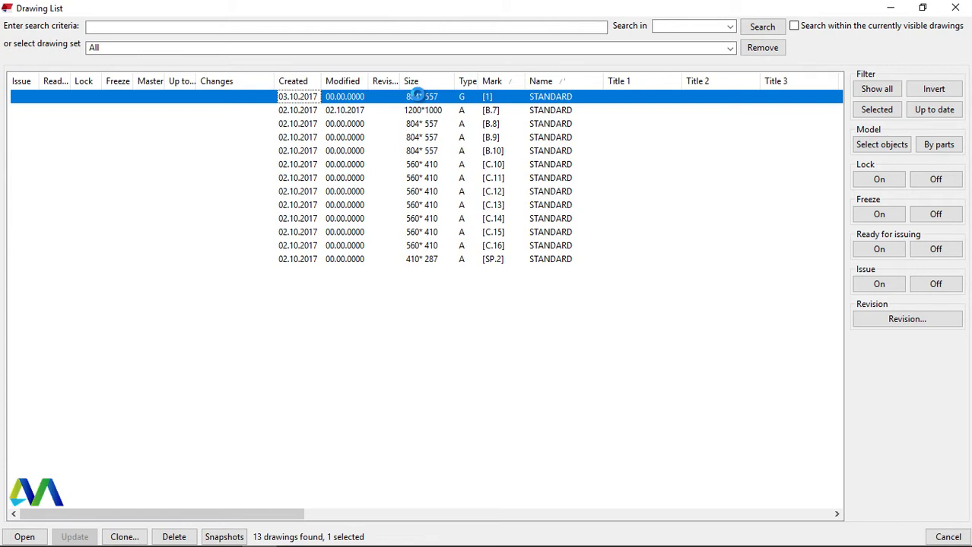
double_click(417, 96)
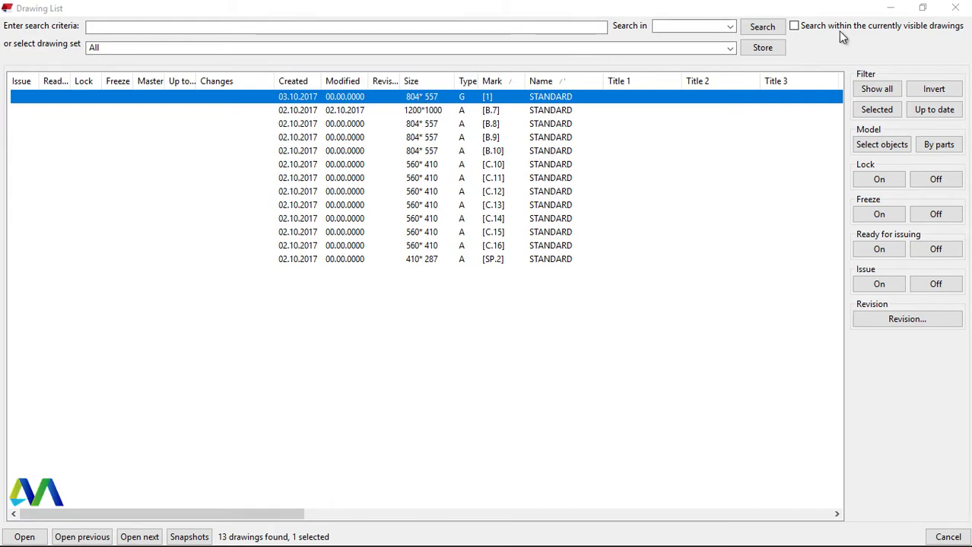
click(889, 8)
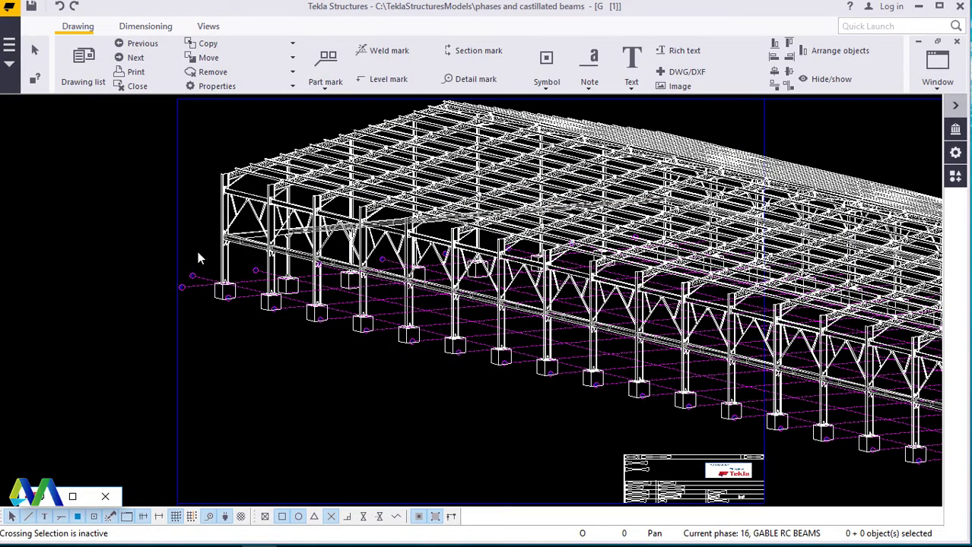
Step: Examine the 3D view's extent against the sheet frame and the column, bracing and beam details near the building's end
scroll(198, 258, down, 1)
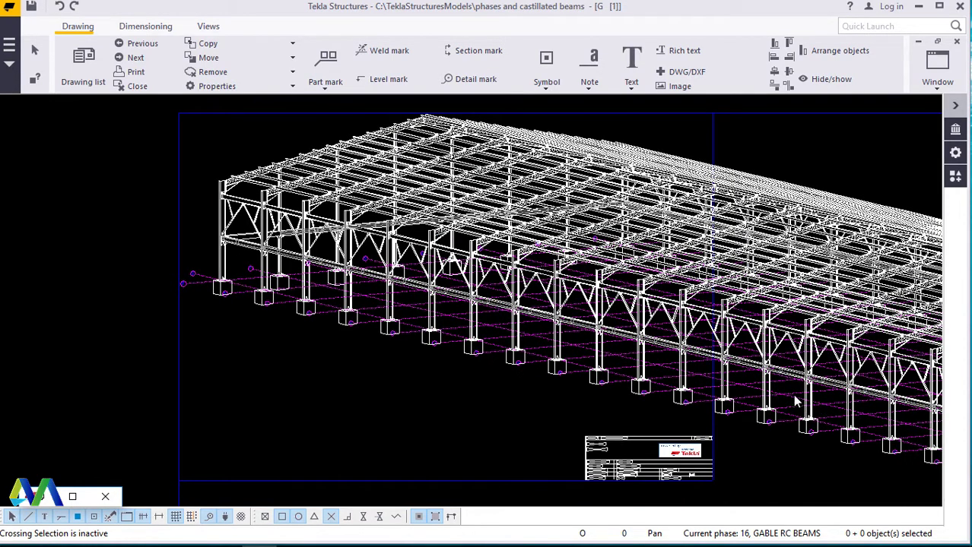
scroll(788, 387, down, 2)
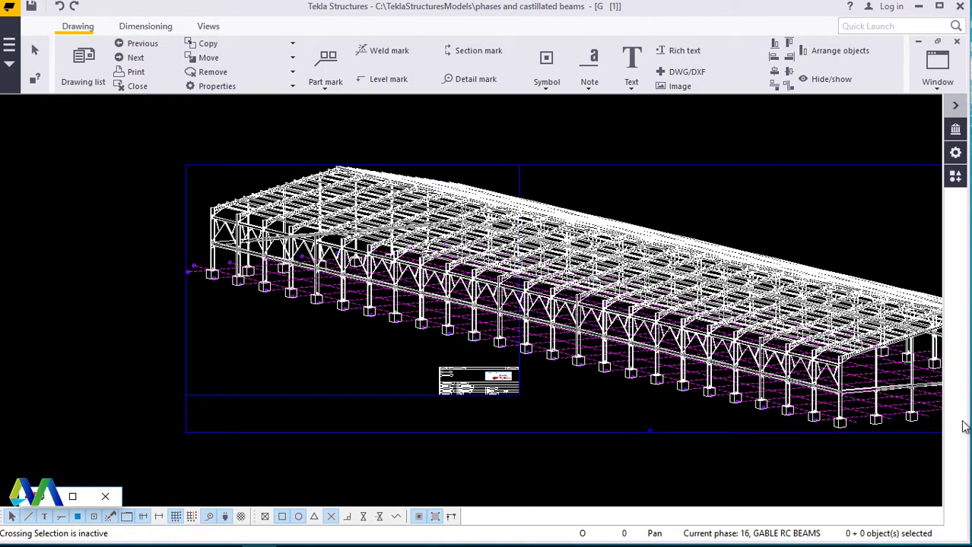
scroll(903, 412, up, 3)
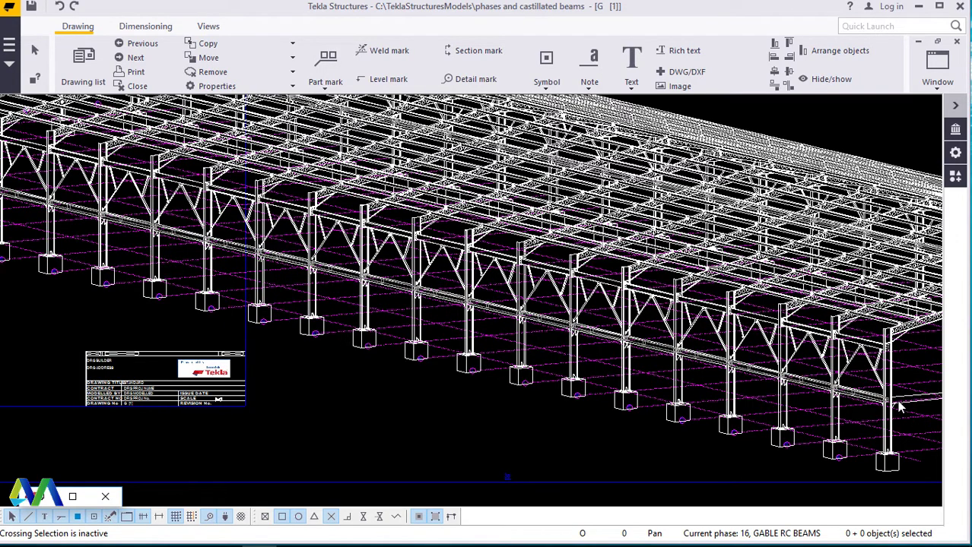
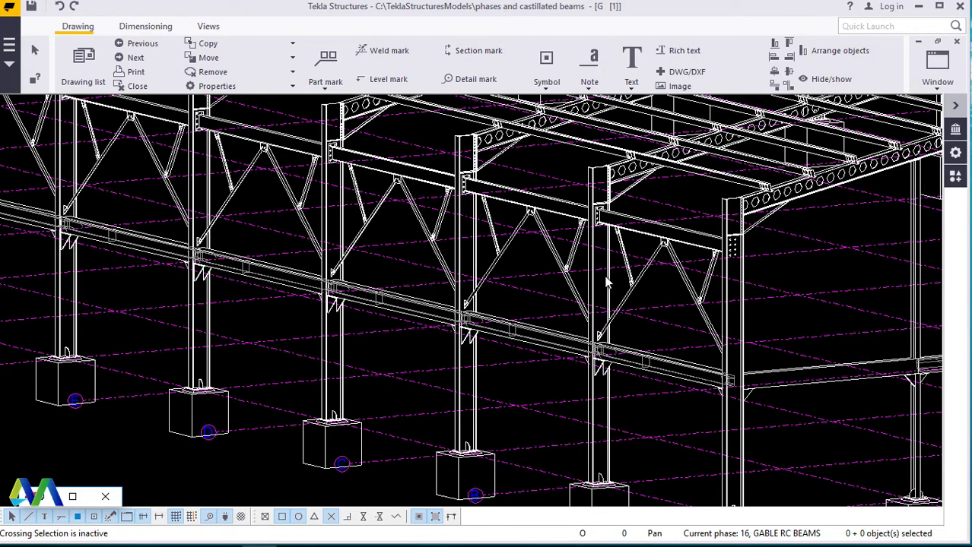
scroll(608, 283, down, 2)
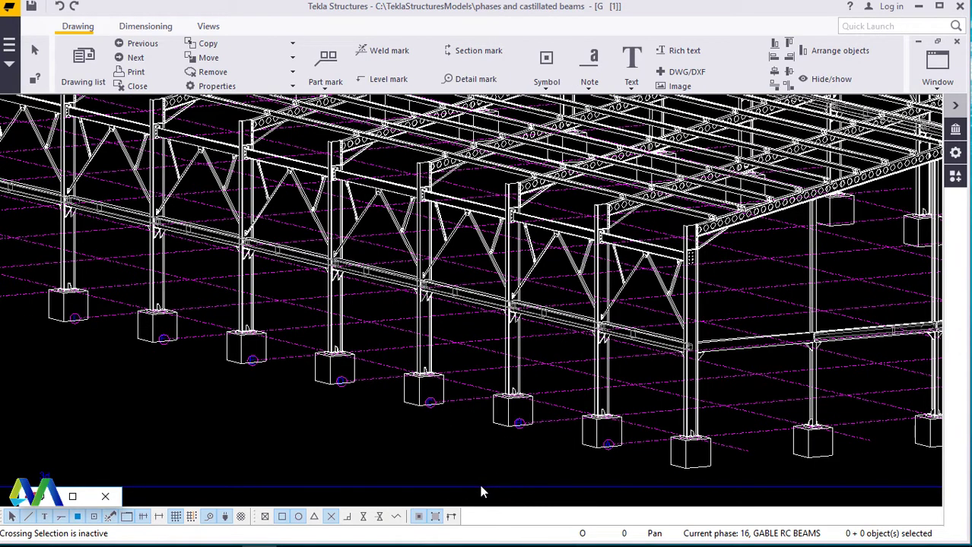
scroll(480, 492, down, 2)
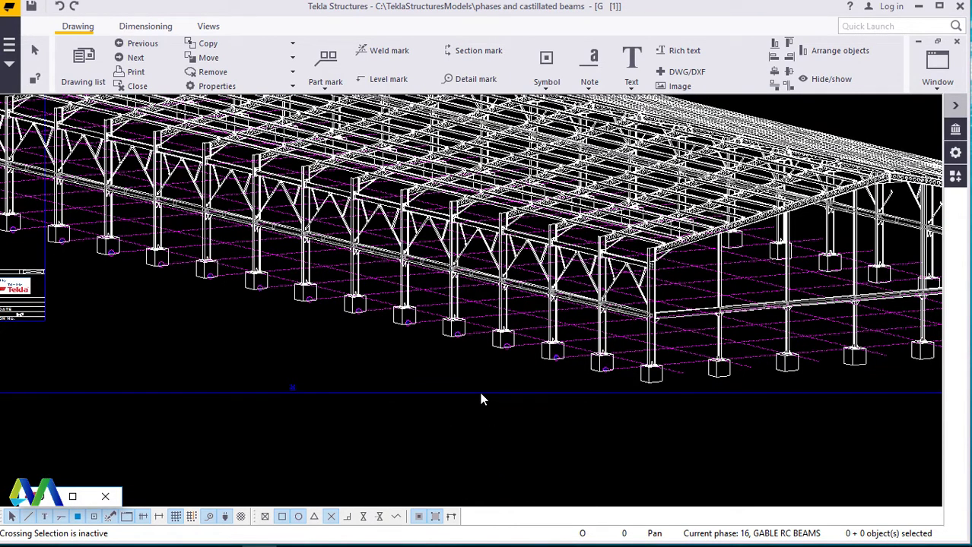
scroll(480, 392, down, 1)
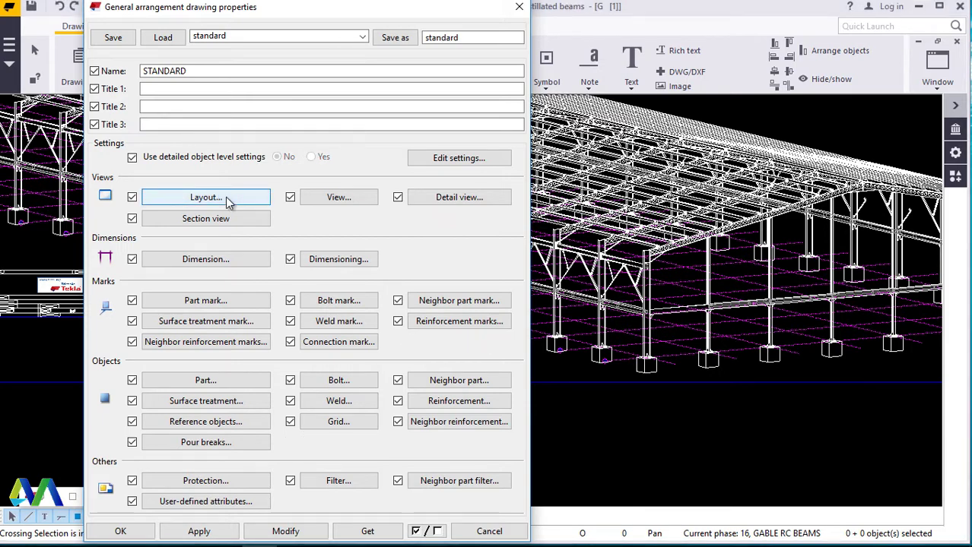
Step: Browse the available layouts in the general arrangement drawing's layout properties without changing the selection
click(205, 198)
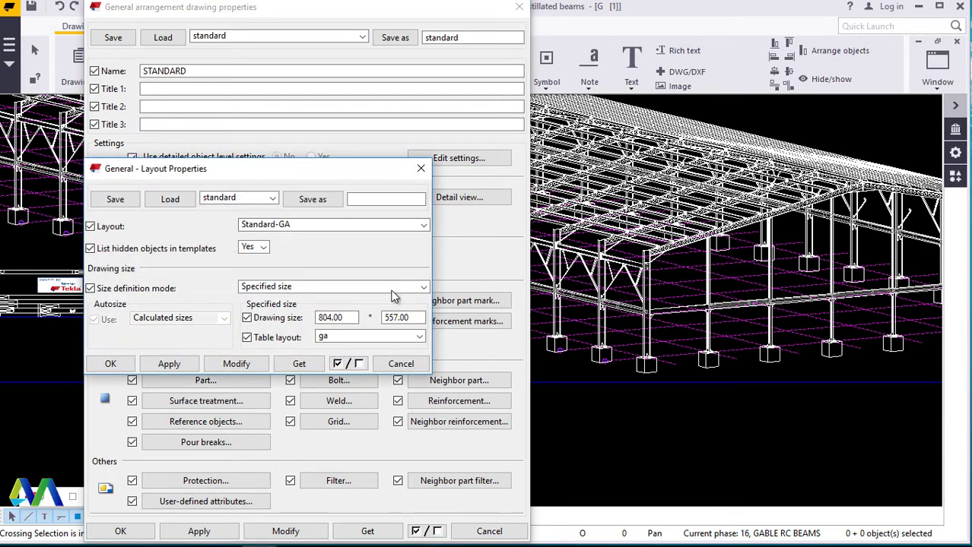
click(422, 227)
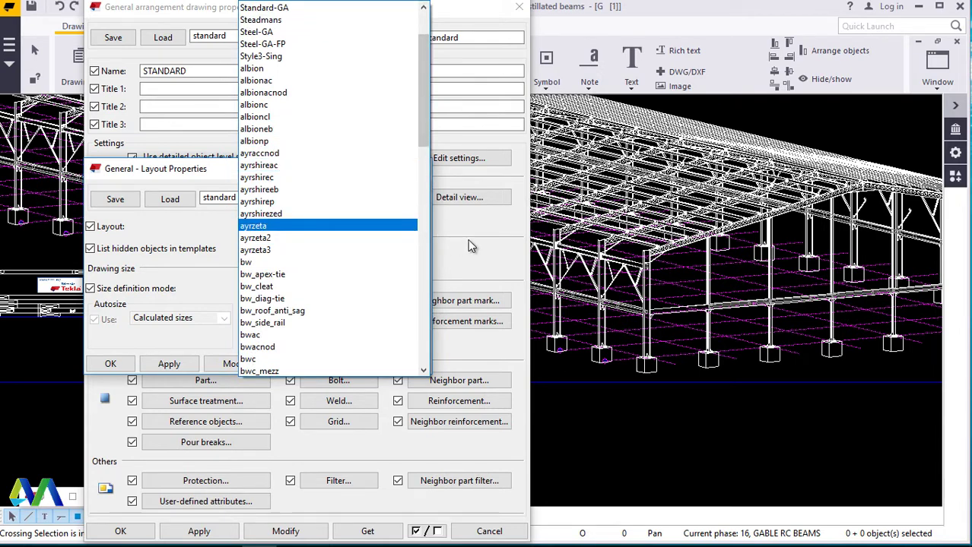
click(497, 227)
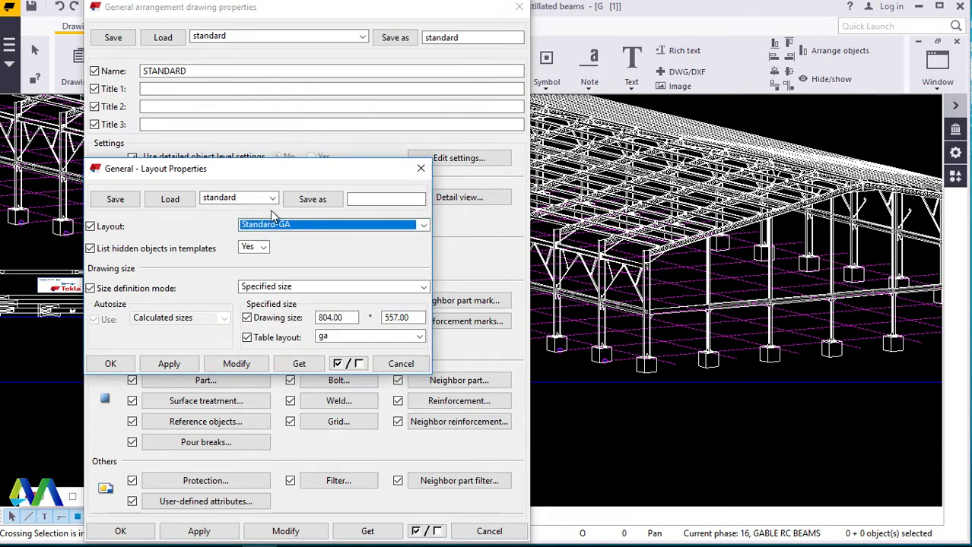
click(416, 170)
Step: Try the A0 layout in the layout properties, check its drawing size and table layout options, and close the properties without applying
click(213, 200)
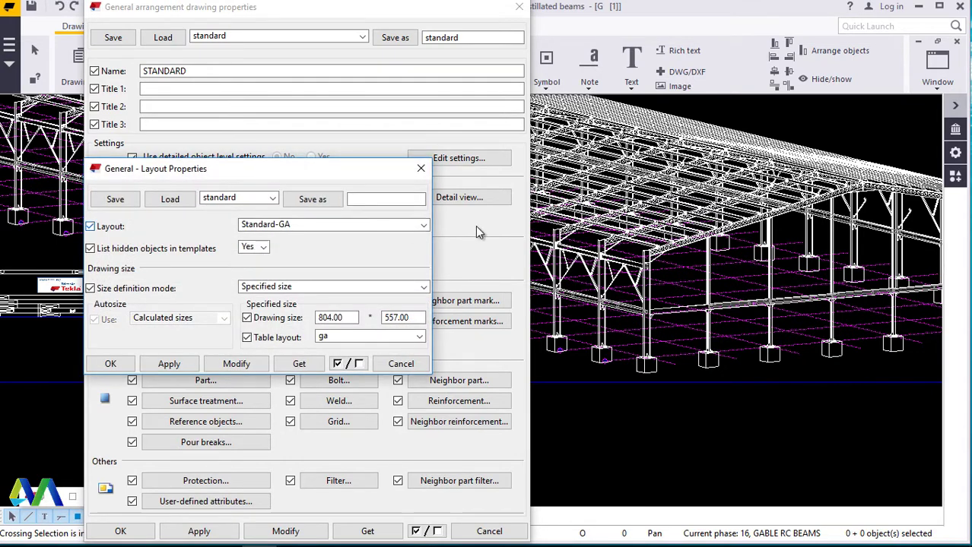
click(423, 225)
scroll(307, 85, up, 2)
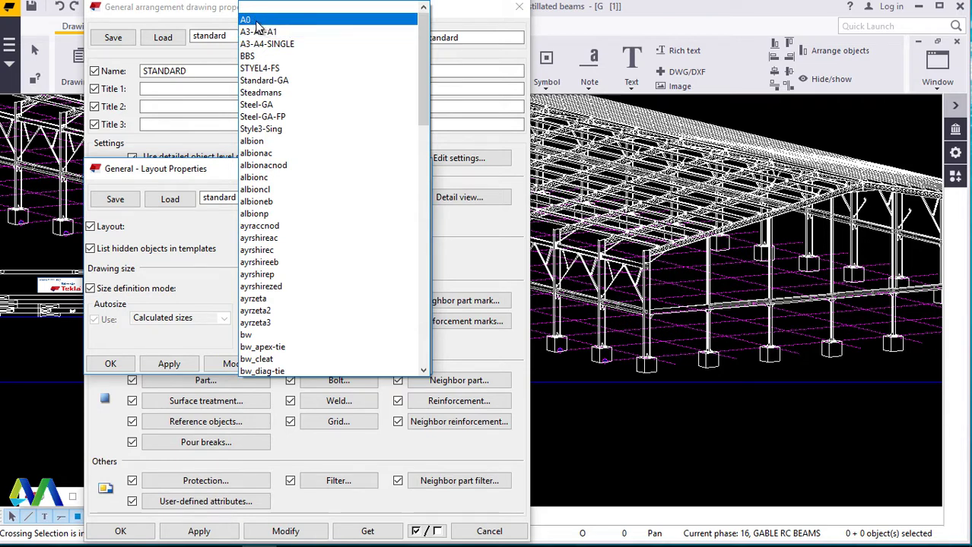
click(256, 21)
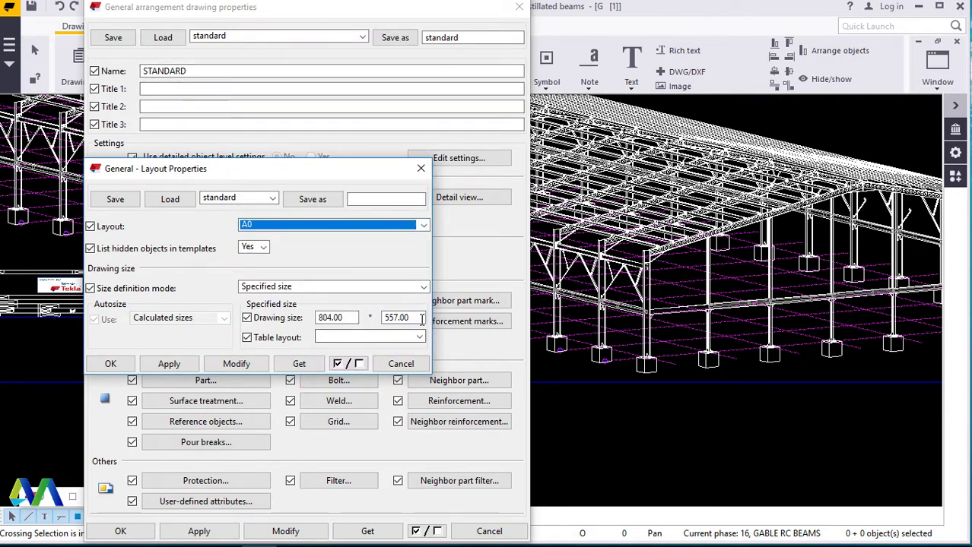
click(420, 319)
double_click(421, 320)
double_click(342, 323)
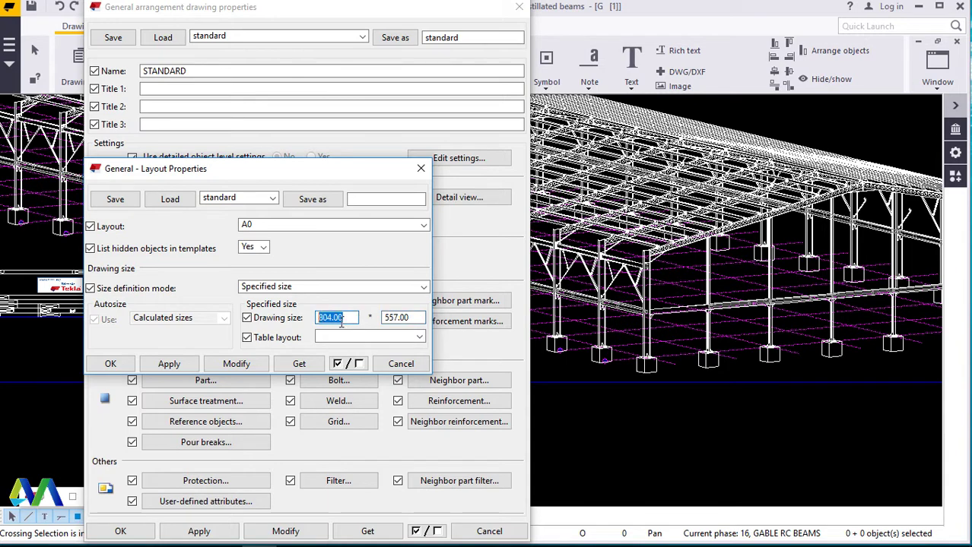
click(419, 337)
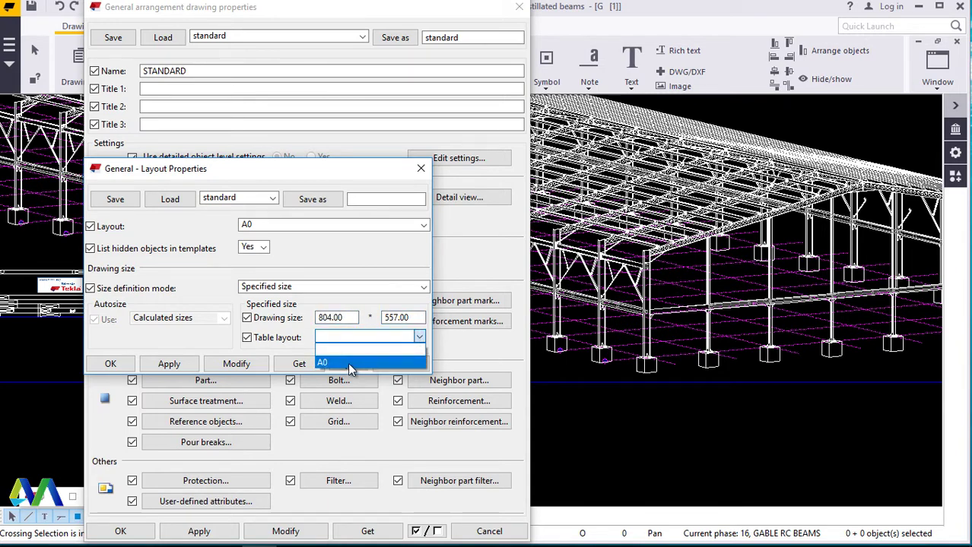
click(424, 171)
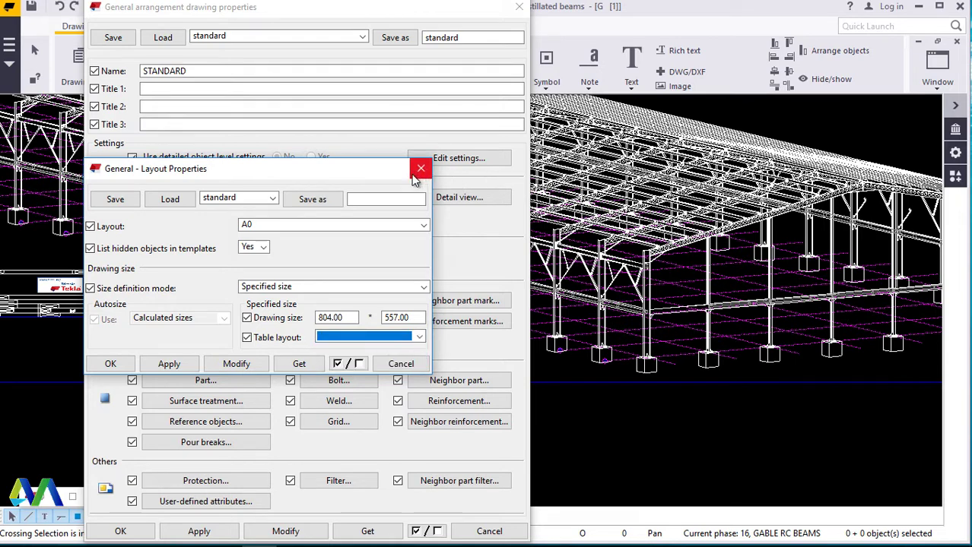
click(421, 169)
click(519, 8)
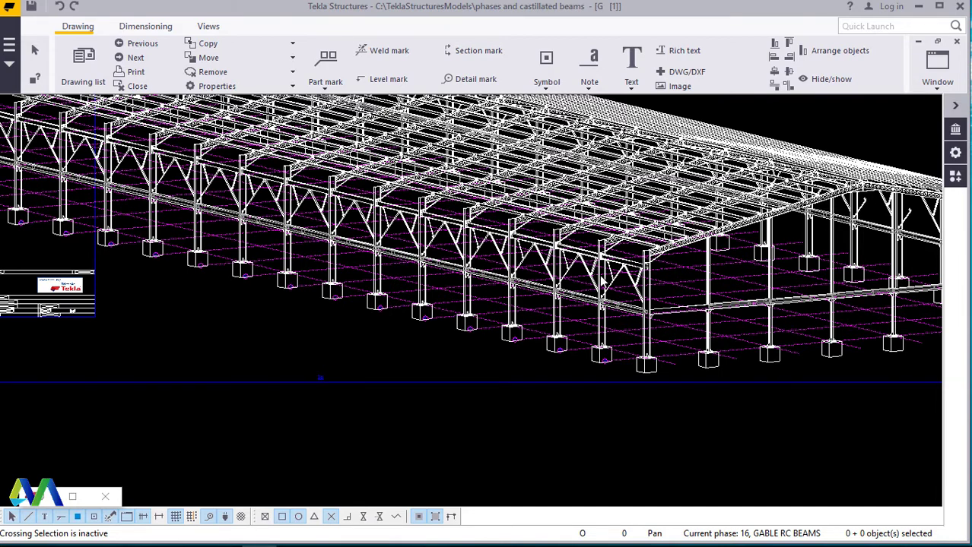
scroll(696, 287, up, 1)
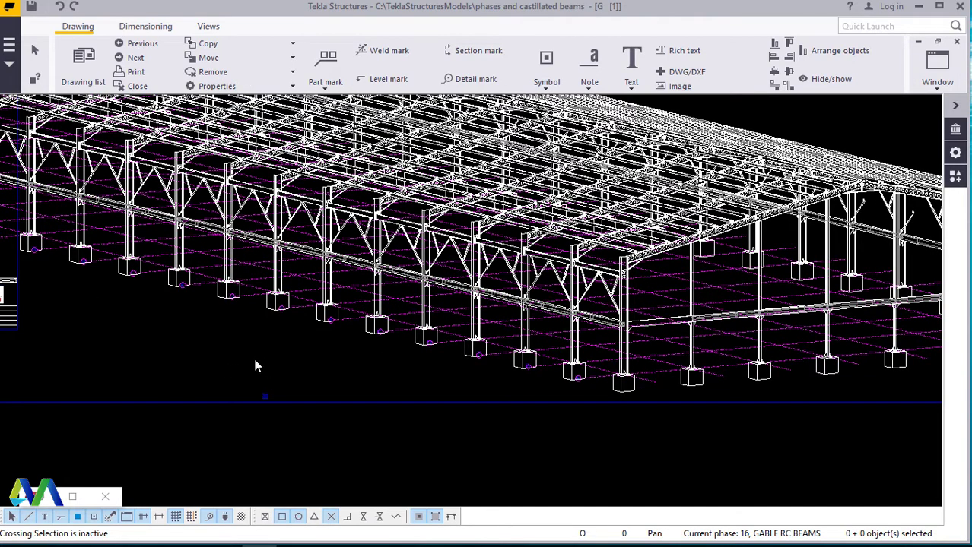
scroll(601, 281, up, 3)
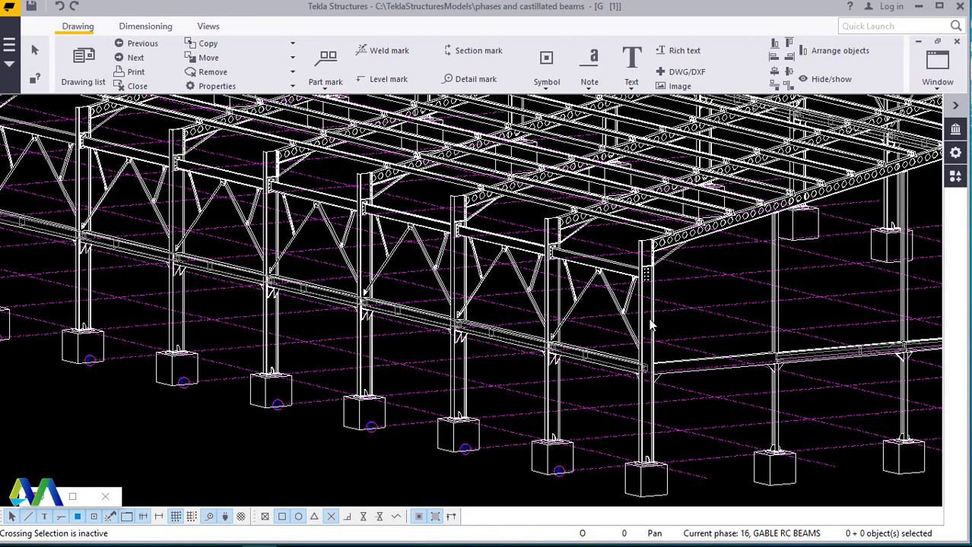
scroll(456, 249, down, 3)
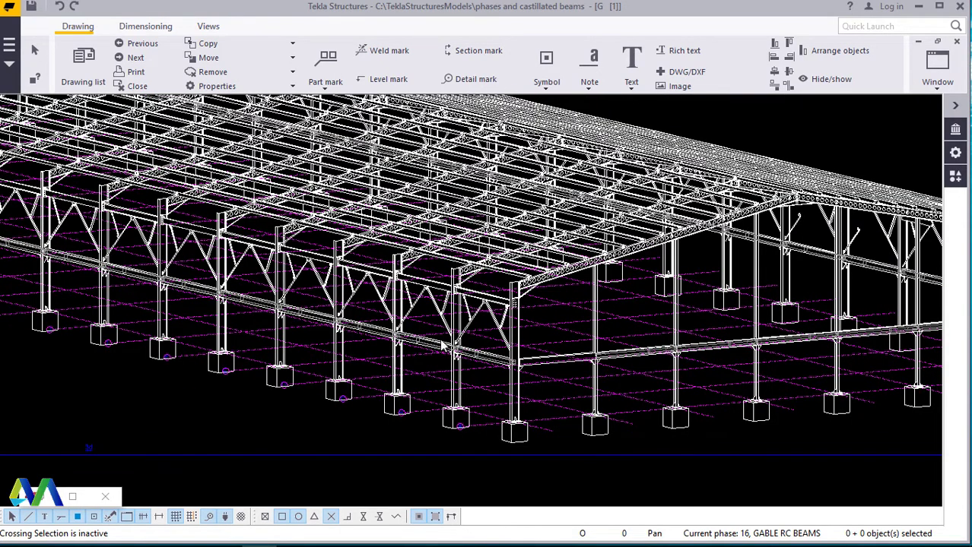
Step: Save general arrangement drawing [1]
scroll(457, 347, up, 5)
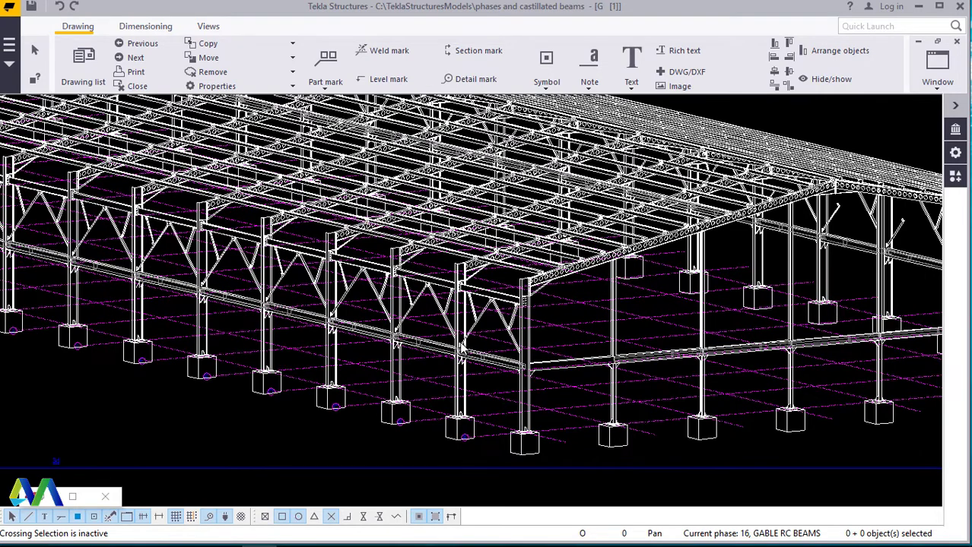
scroll(462, 346, down, 2)
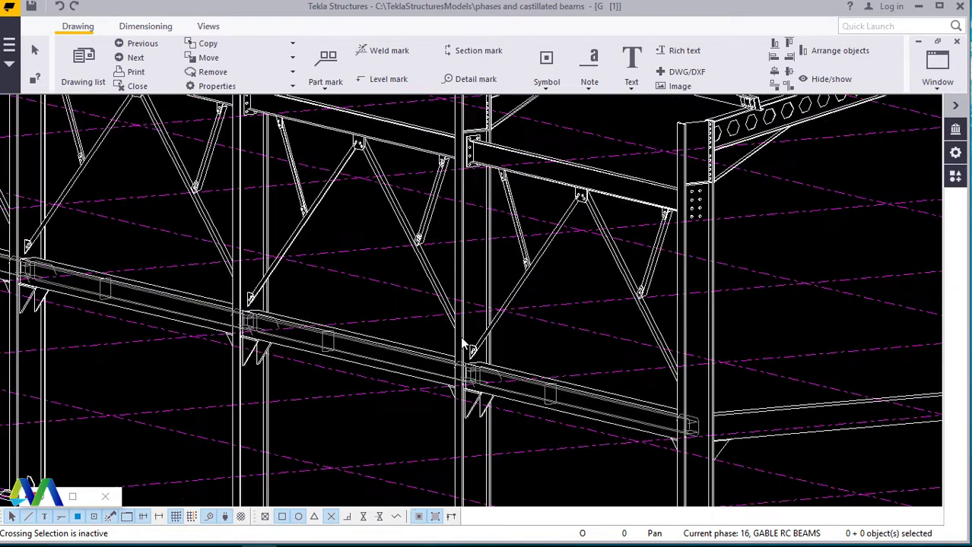
click(32, 9)
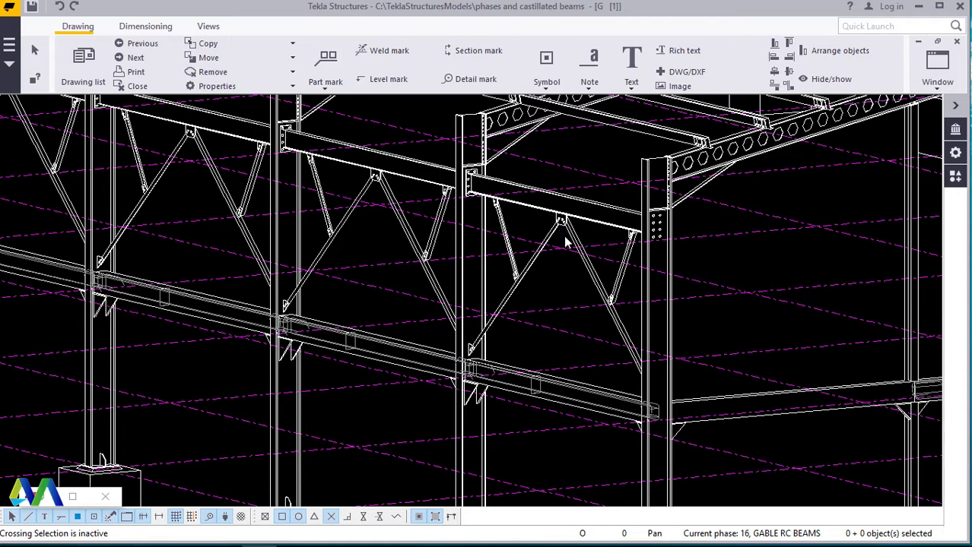
Step: Examine the bracing, side beams and their column connections along the building's side wall in the 3D view
scroll(328, 349, up, 4)
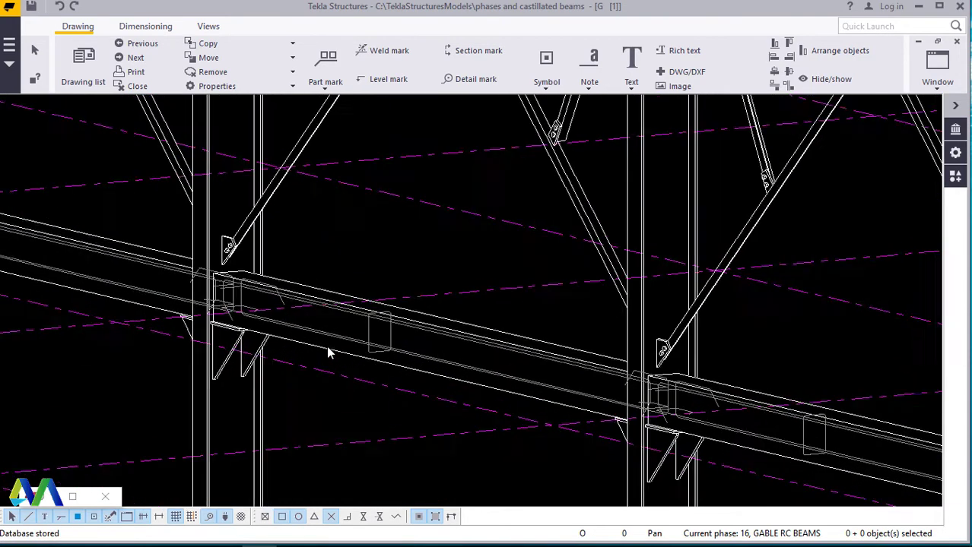
scroll(327, 351, up, 3)
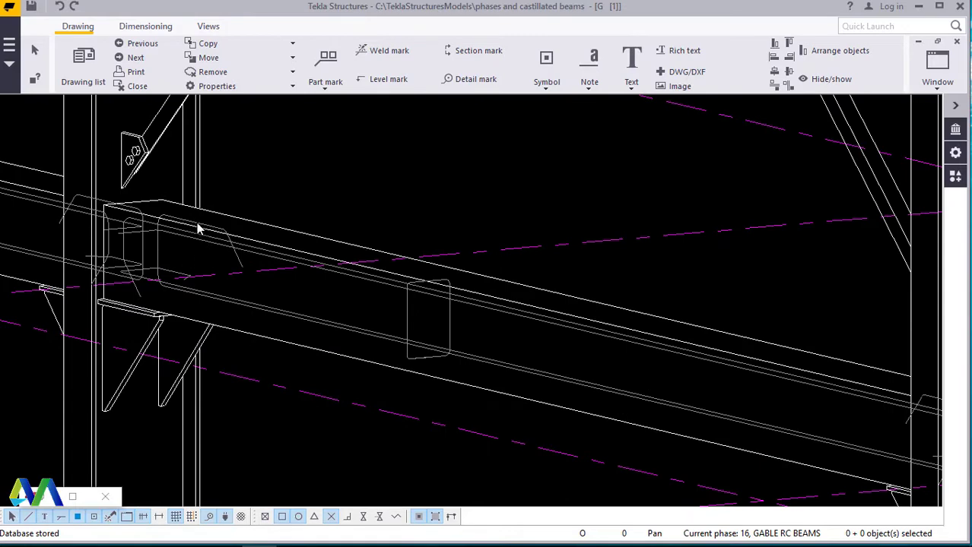
scroll(205, 300, down, 4)
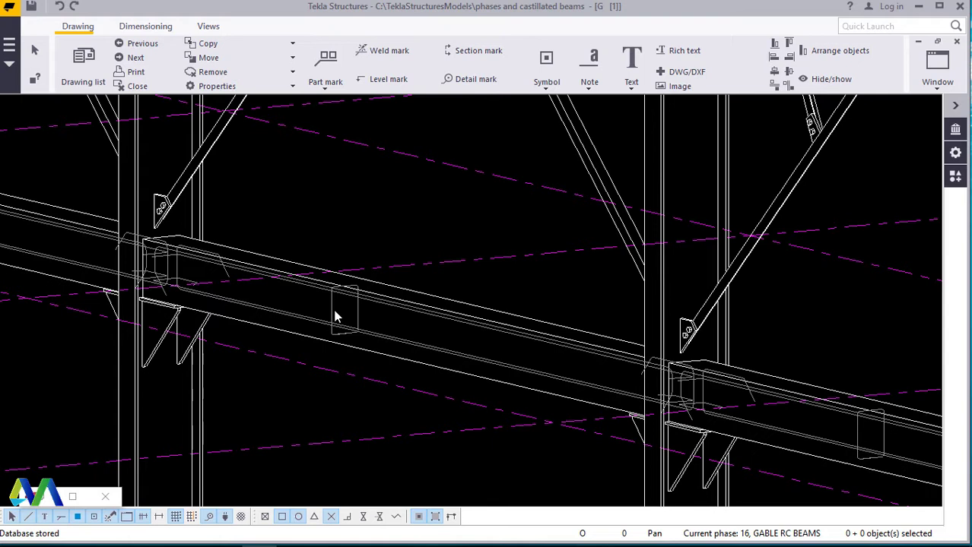
scroll(336, 315, down, 10)
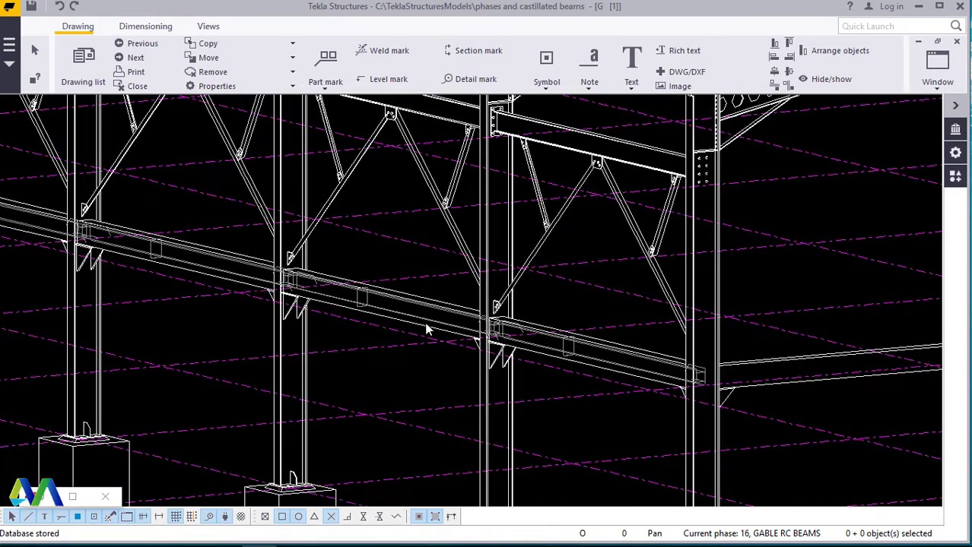
scroll(534, 279, down, 3)
scroll(567, 204, up, 5)
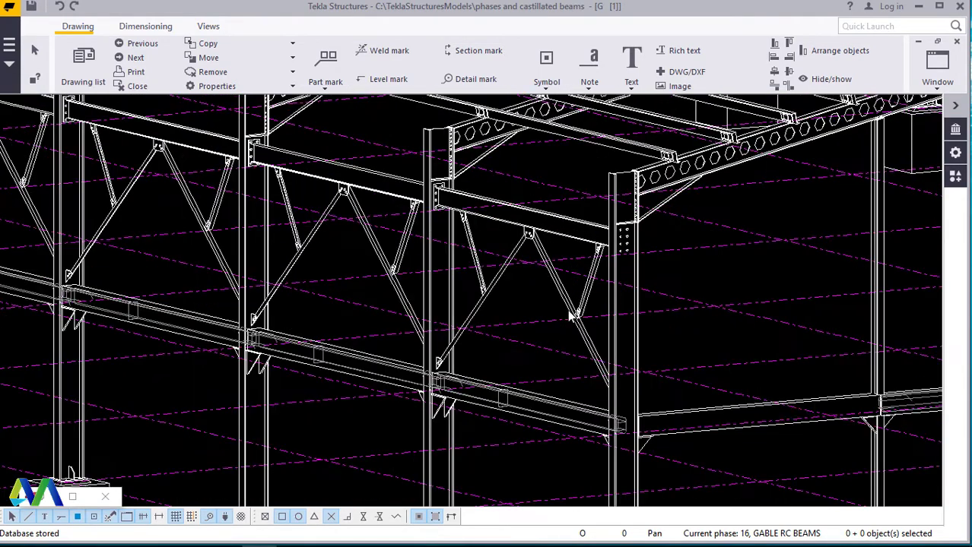
scroll(571, 319, up, 4)
scroll(517, 306, down, 2)
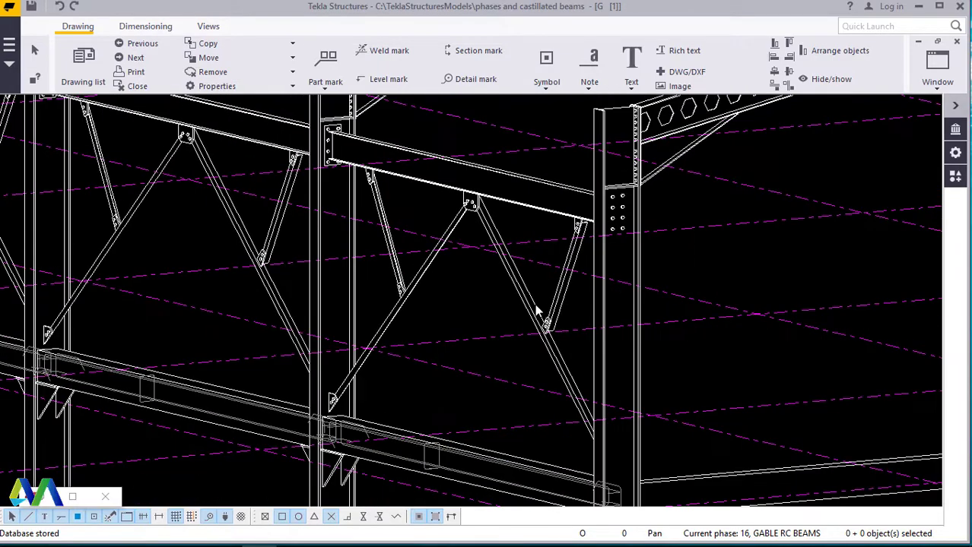
scroll(540, 310, down, 4)
scroll(722, 166, down, 2)
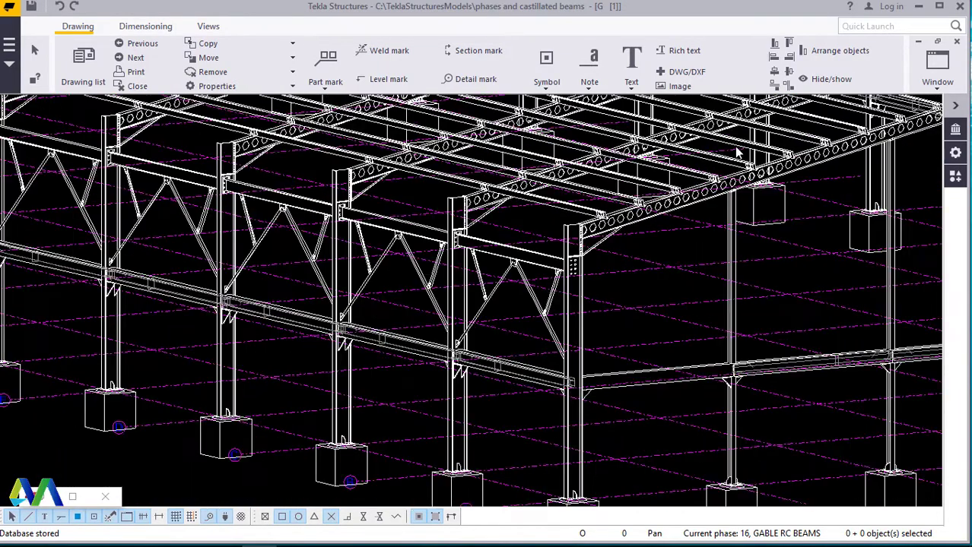
Step: Examine the castellated end rafter, its purlin connections and its column joints in the 3D view
scroll(704, 195, up, 5)
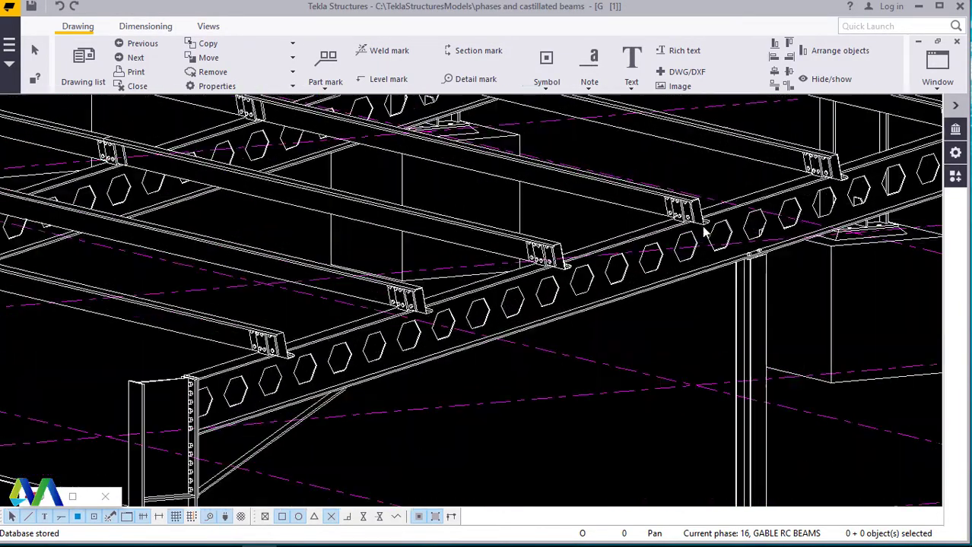
scroll(700, 226, up, 2)
scroll(620, 246, down, 3)
scroll(576, 244, up, 2)
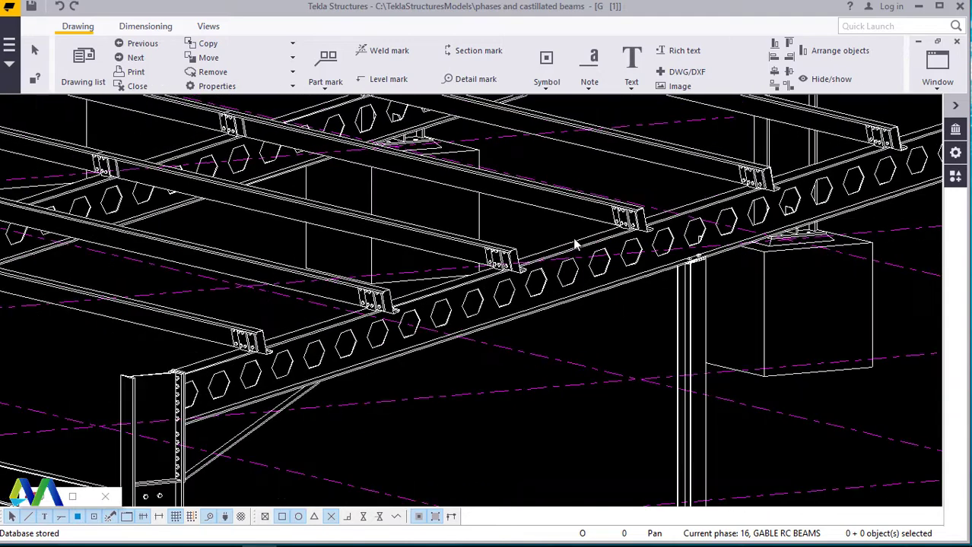
scroll(576, 244, down, 4)
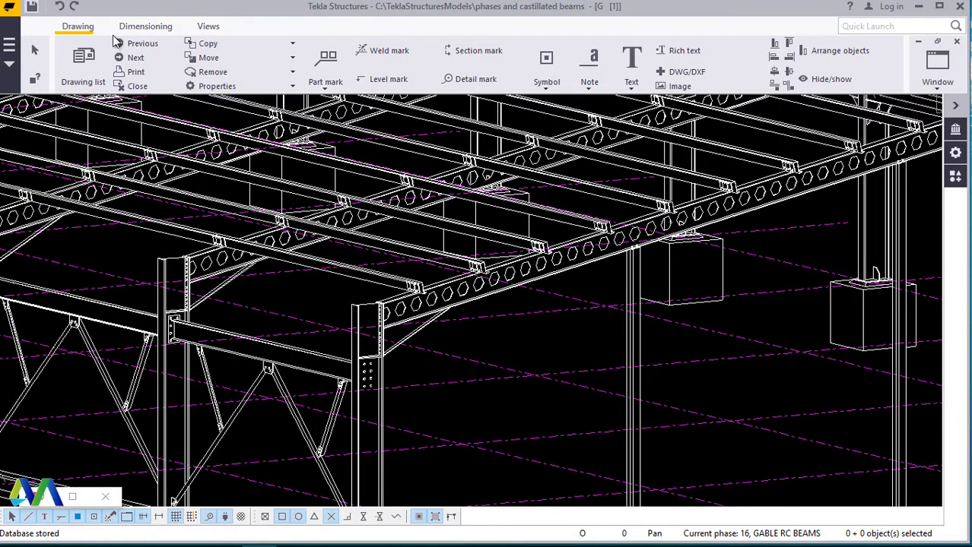
Step: Close general arrangement drawing [1] and return to the 3D model view
click(555, 229)
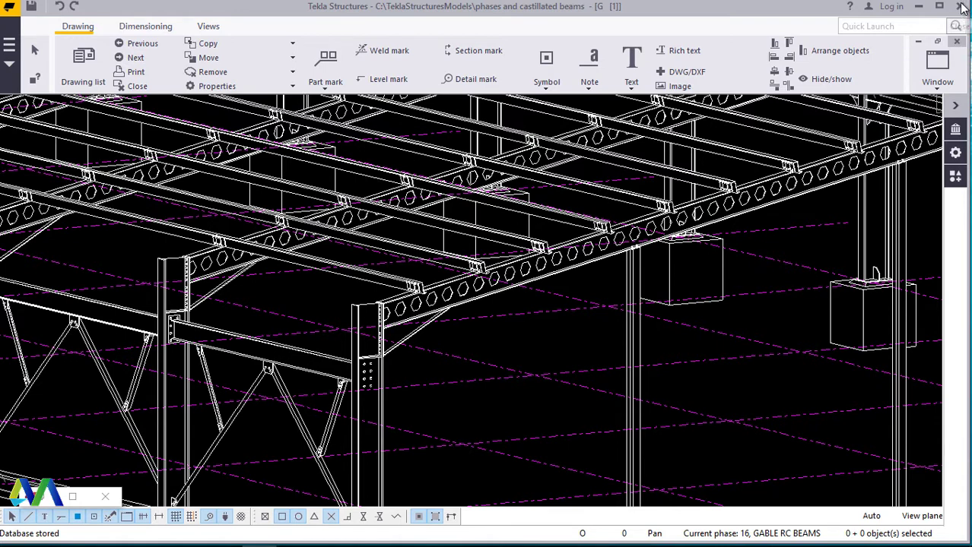
click(960, 42)
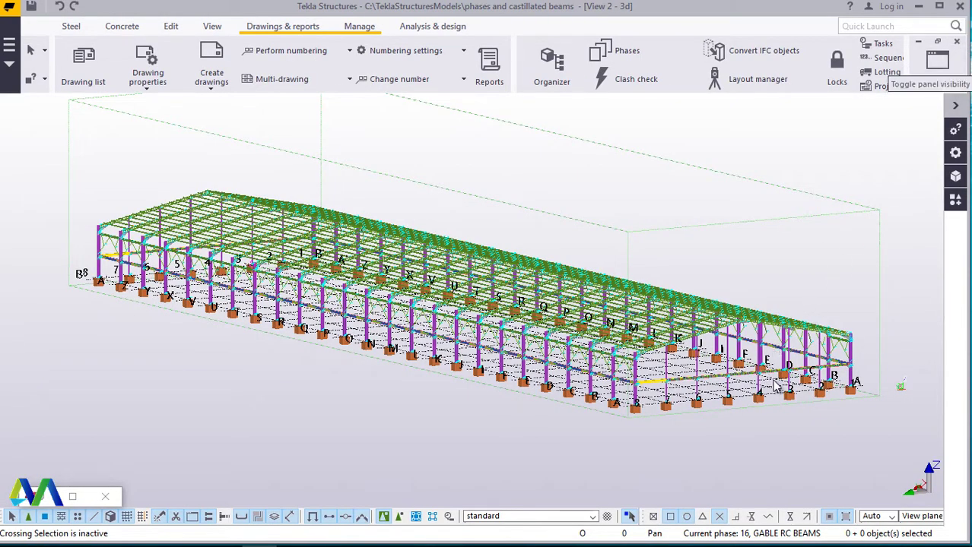
scroll(787, 392, up, 3)
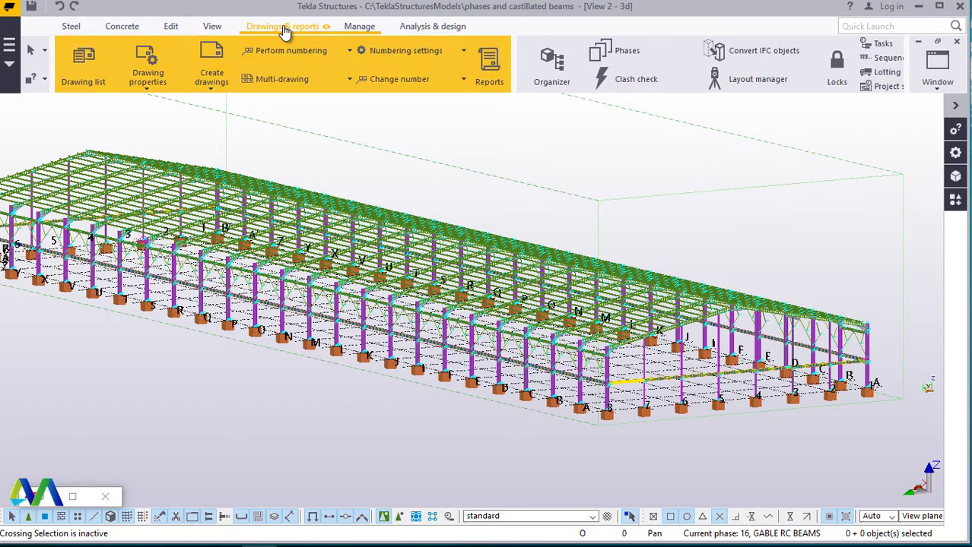
Step: Create a general arrangement drawing of the Plan +0.00 view with all selected views in one drawing, and close the creation dialog
click(213, 88)
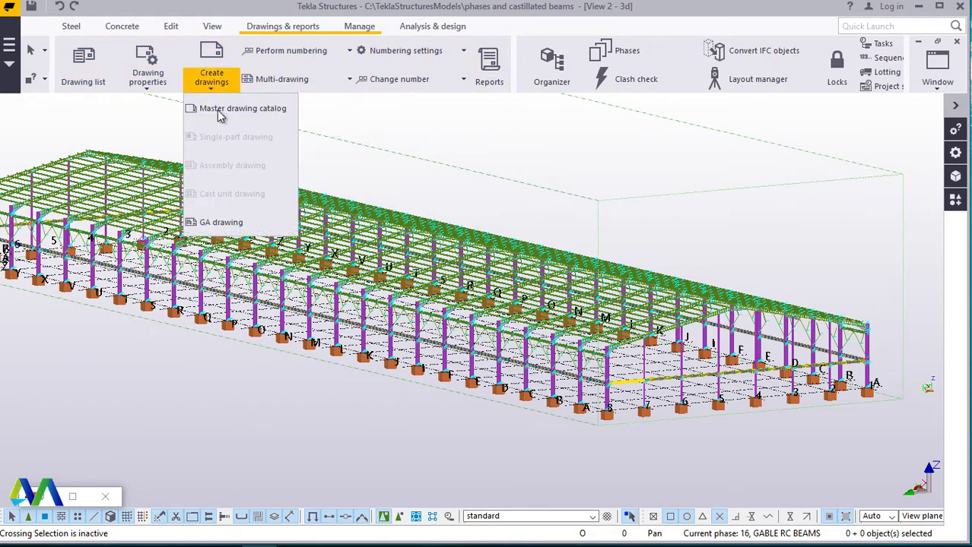
click(220, 222)
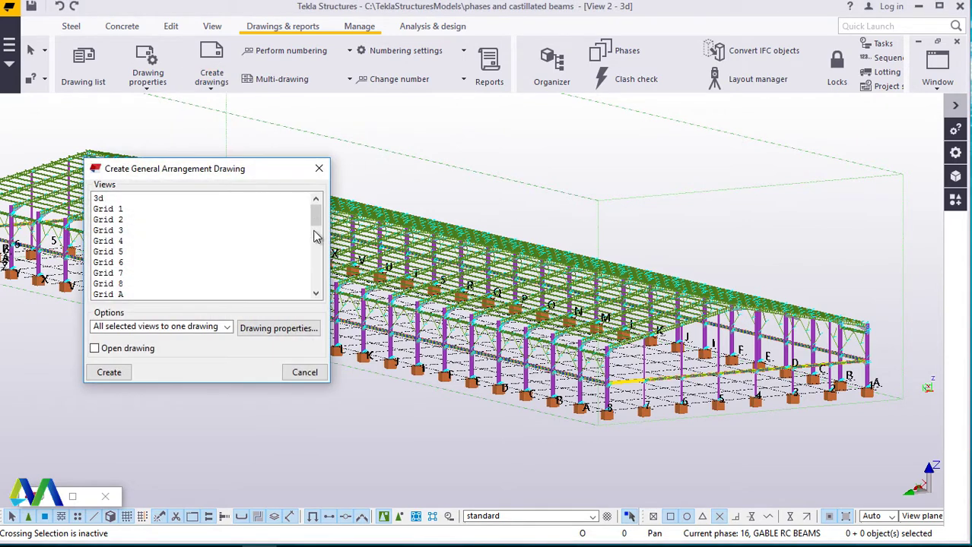
click(316, 271)
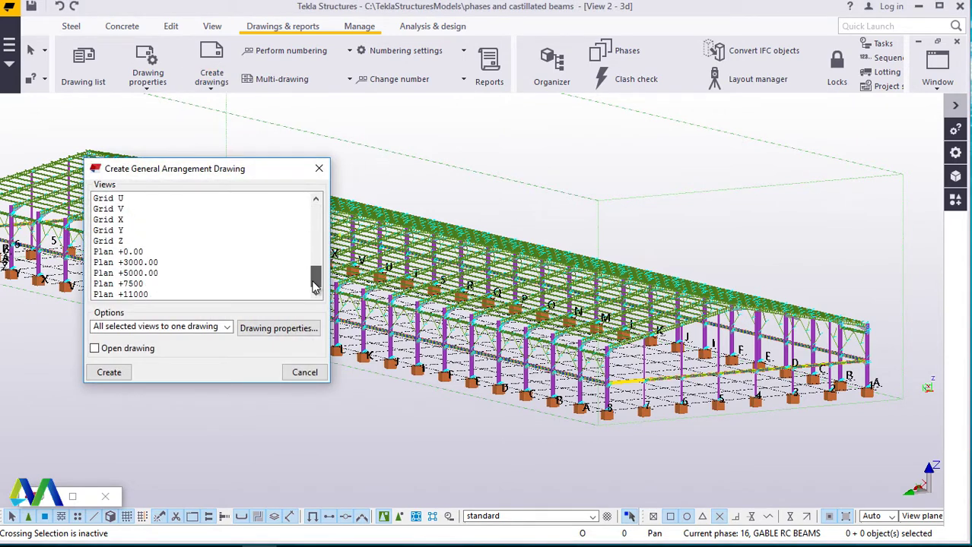
click(134, 253)
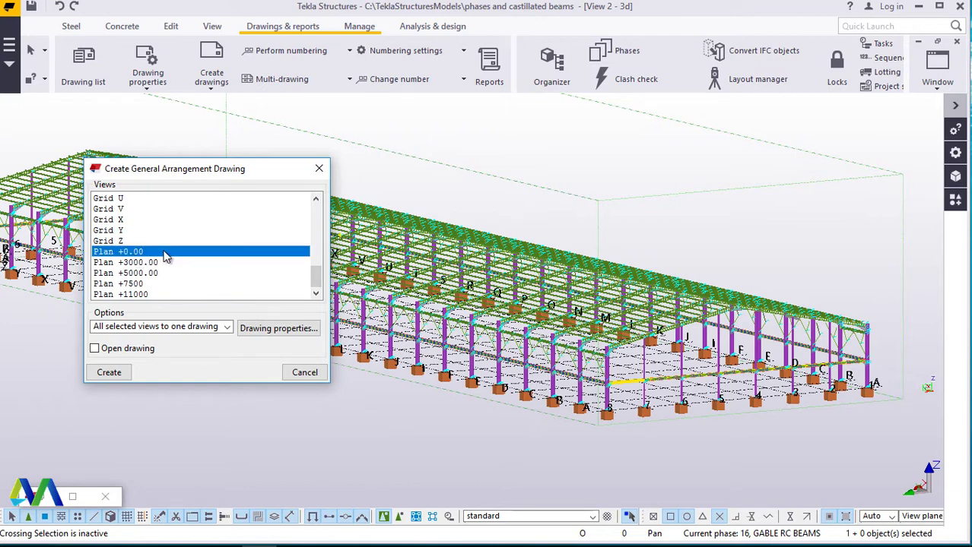
click(113, 371)
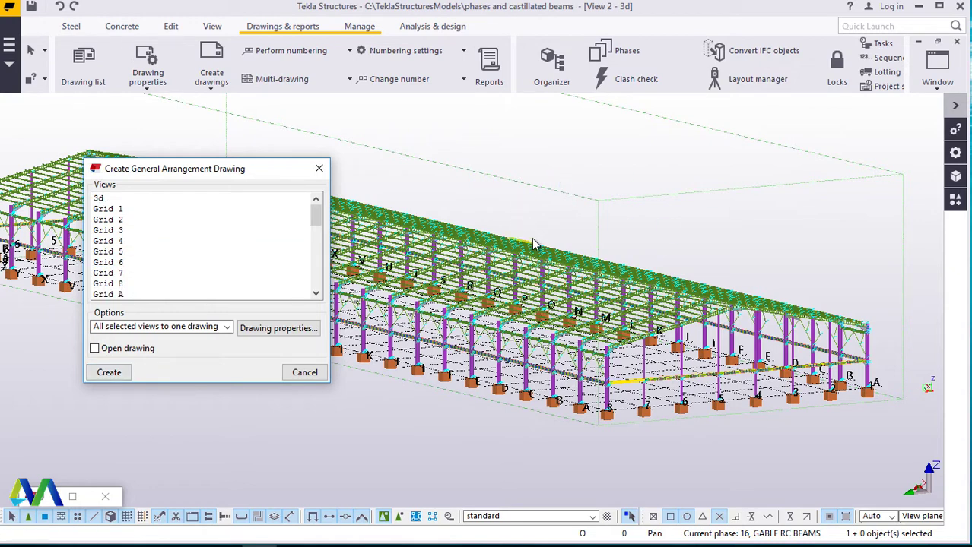
click(306, 372)
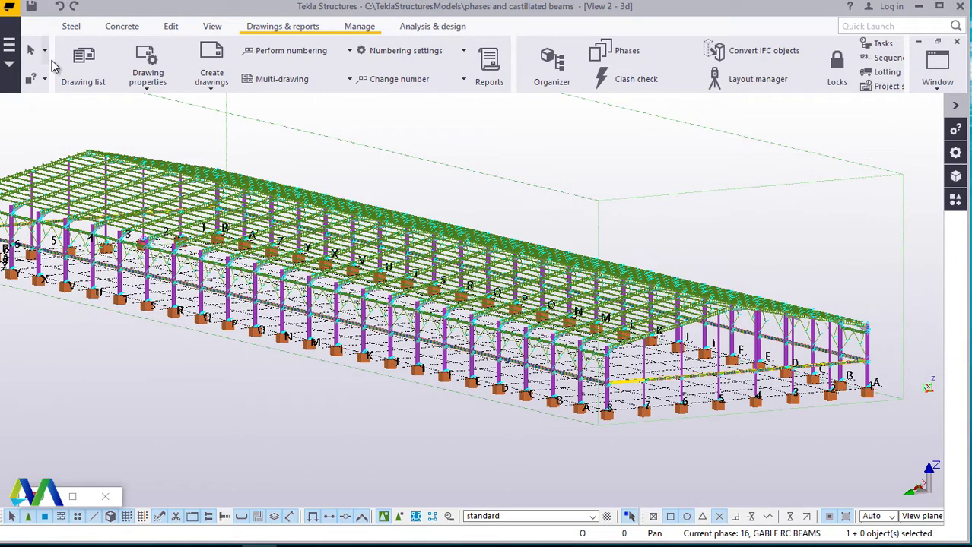
Step: Open general arrangement drawing [2] from the maximized drawing list and minimize the list to reveal the drawing
click(88, 77)
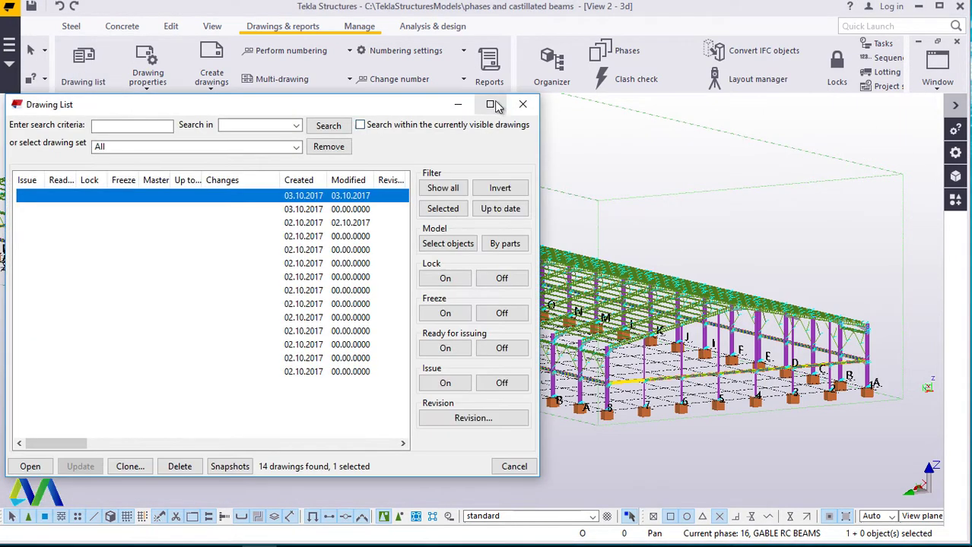
click(490, 105)
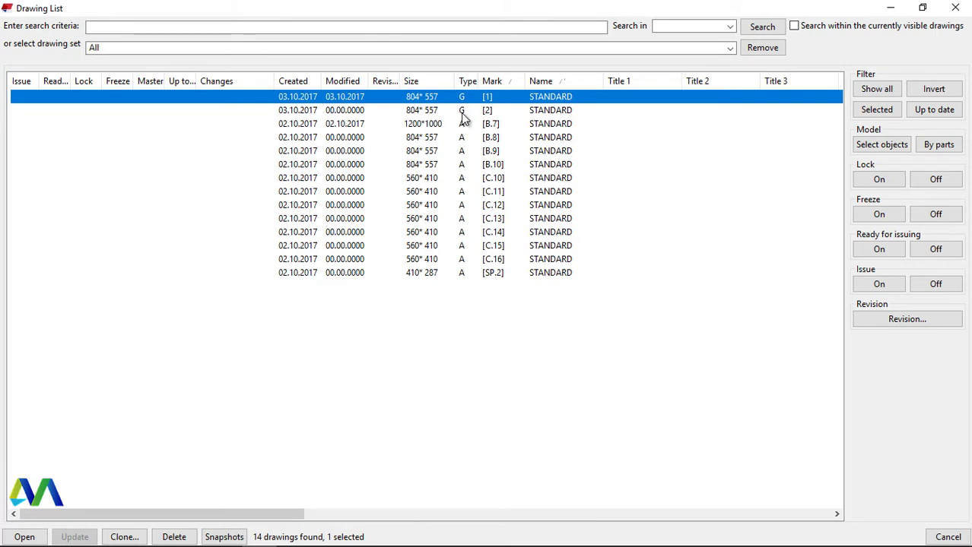
key(Left)
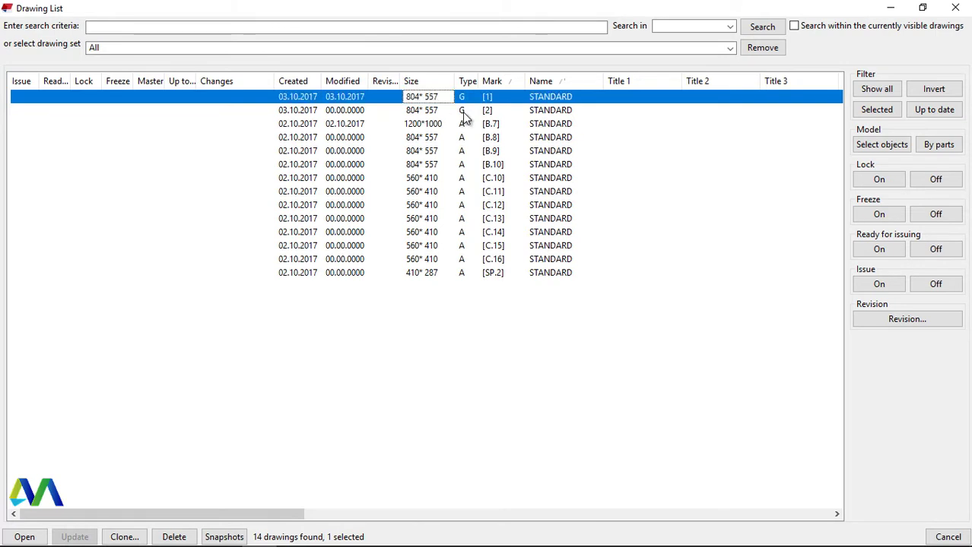
double_click(461, 111)
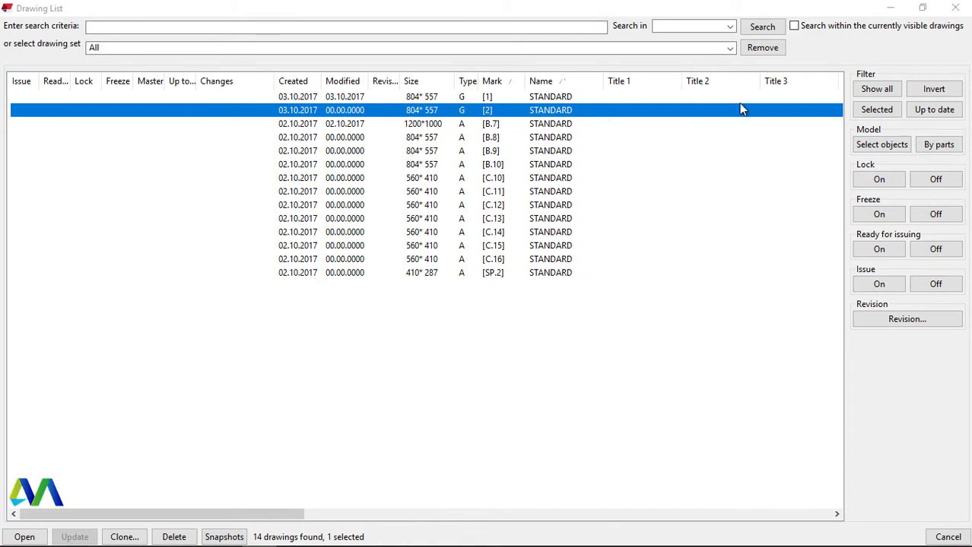
click(891, 9)
Step: Examine the plan's extent against the sheet frame, the column base details and the footing layout along the grid lines
scroll(257, 196, down, 2)
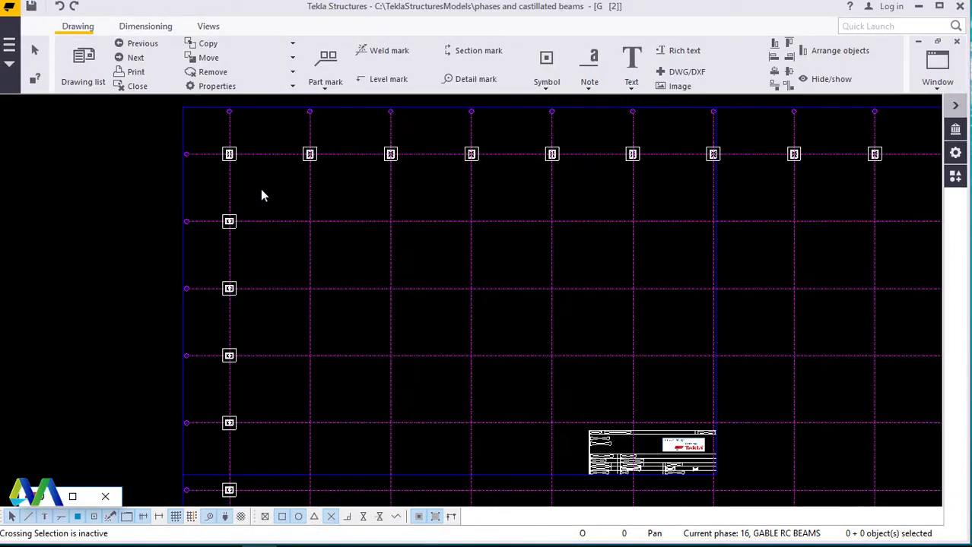
scroll(327, 195, down, 2)
scroll(340, 196, down, 2)
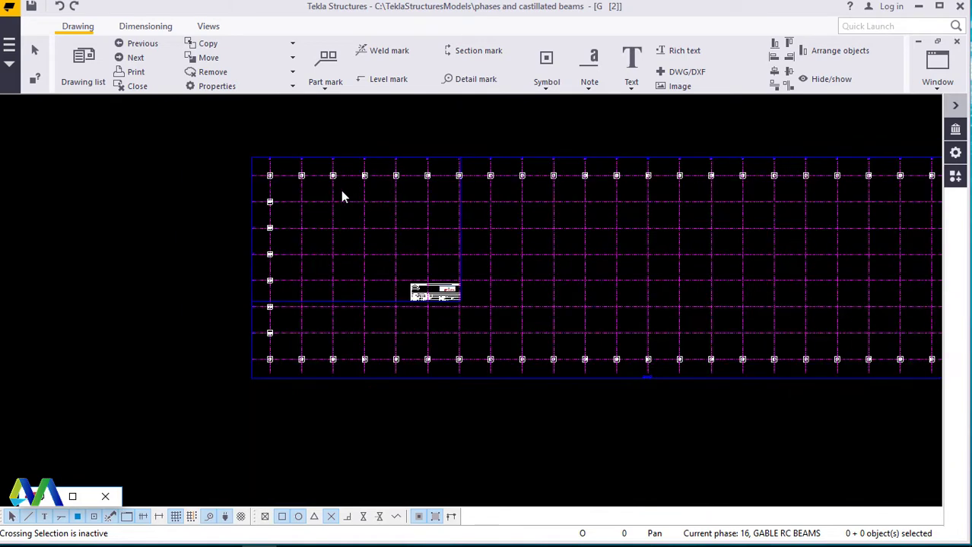
scroll(398, 205, down, 1)
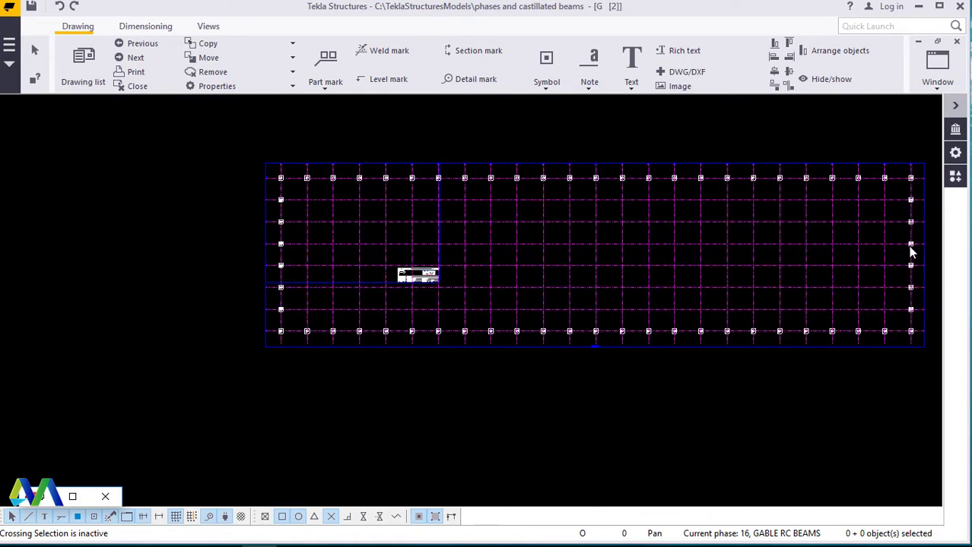
scroll(810, 219, up, 2)
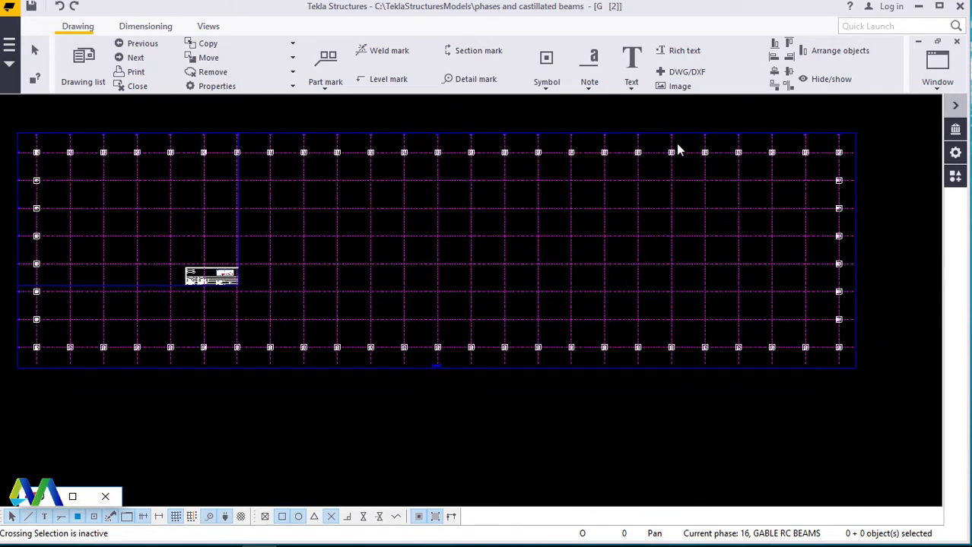
scroll(676, 147, up, 5)
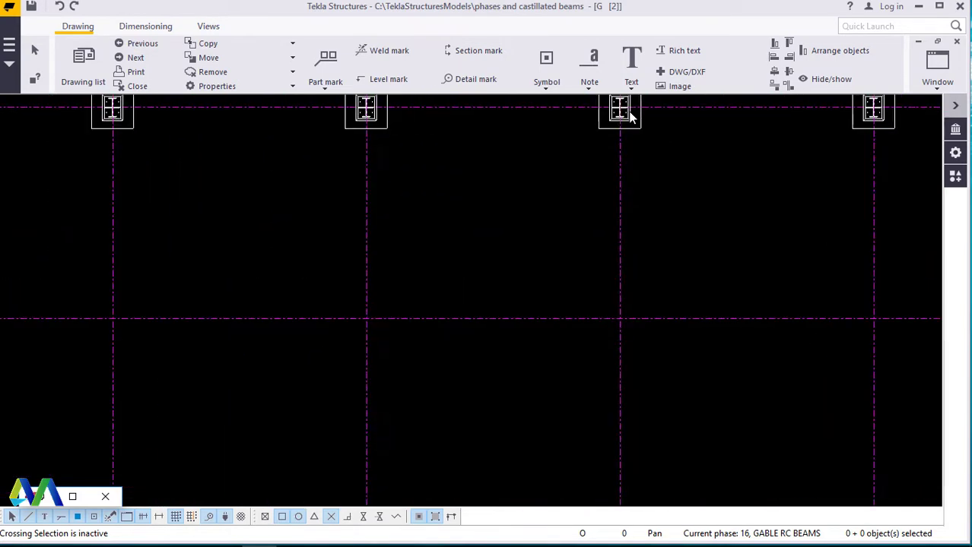
scroll(629, 114, up, 5)
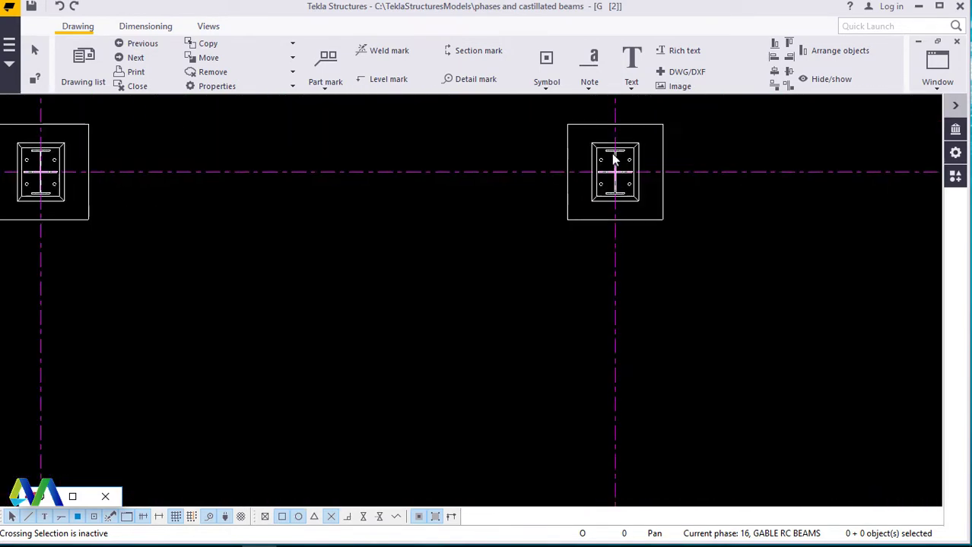
scroll(614, 158, up, 4)
scroll(585, 186, down, 3)
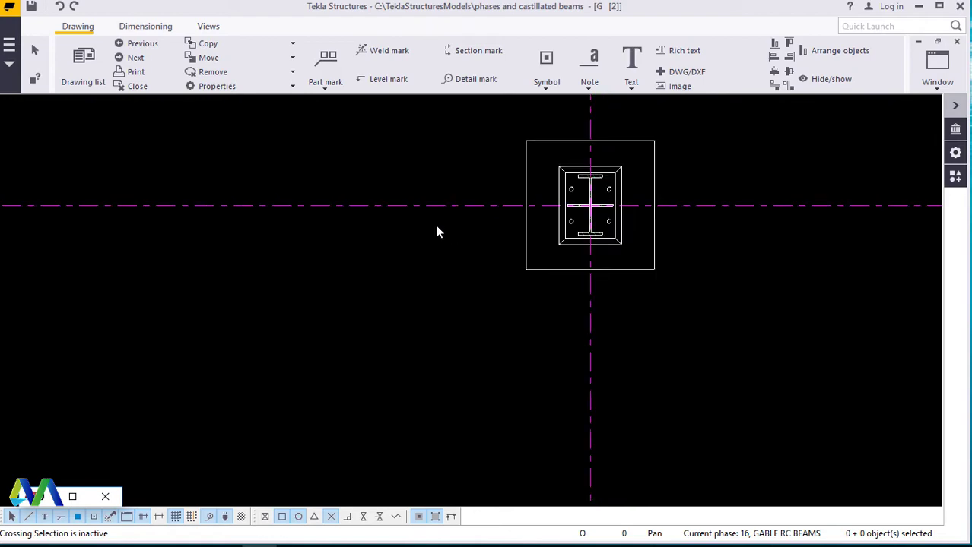
scroll(465, 217, down, 6)
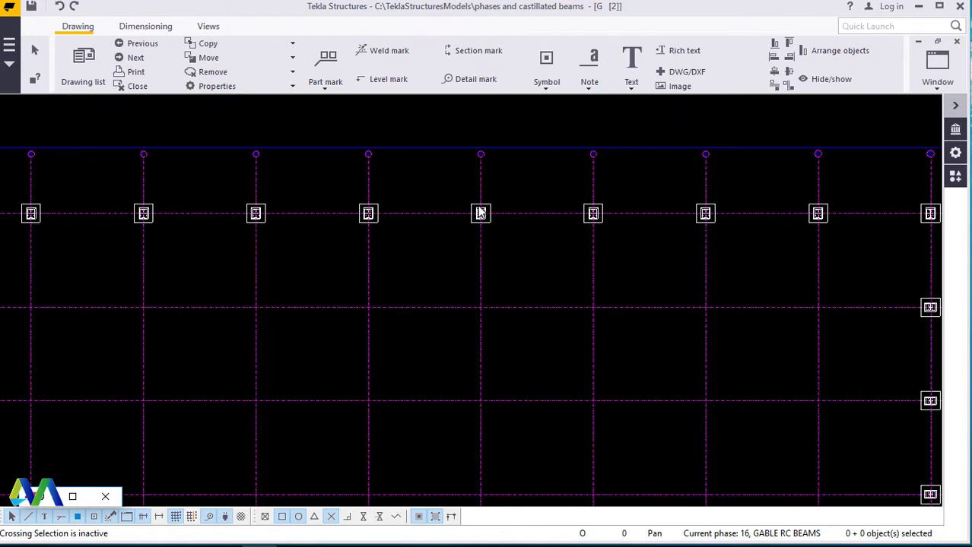
scroll(481, 213, down, 4)
scroll(727, 436, up, 1)
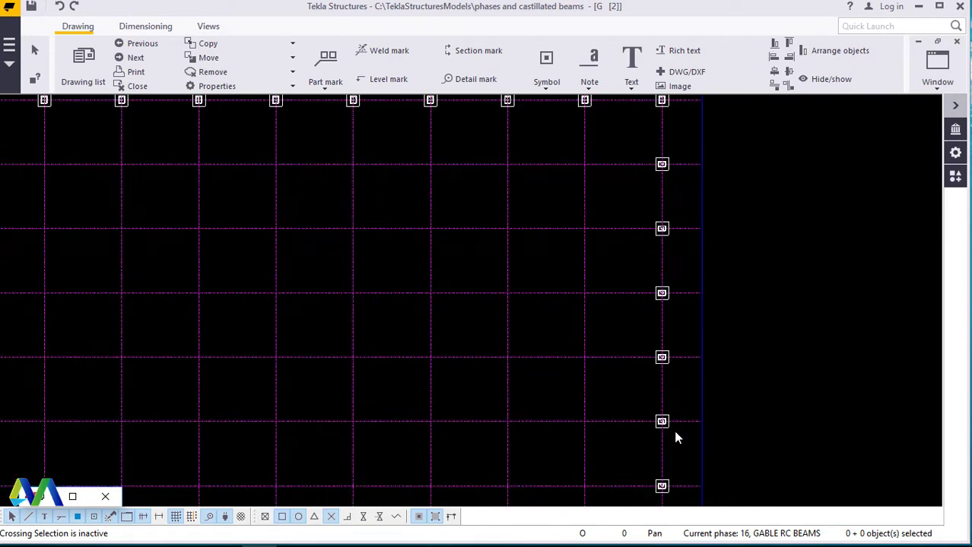
Step: Examine the column bases at the plan's end gridline and the whole grid's extent relative to the sheet frame and title block
scroll(669, 432, up, 5)
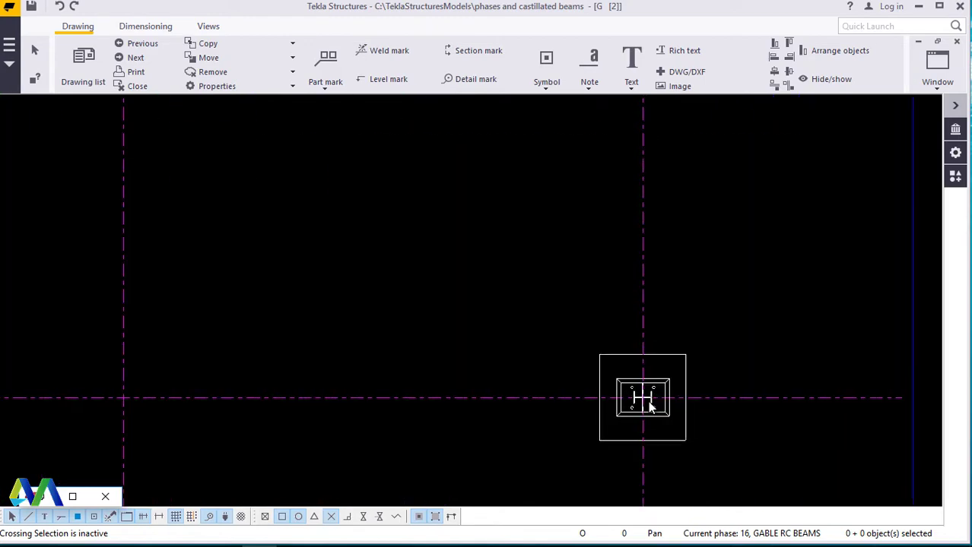
scroll(649, 406, up, 3)
scroll(692, 304, down, 3)
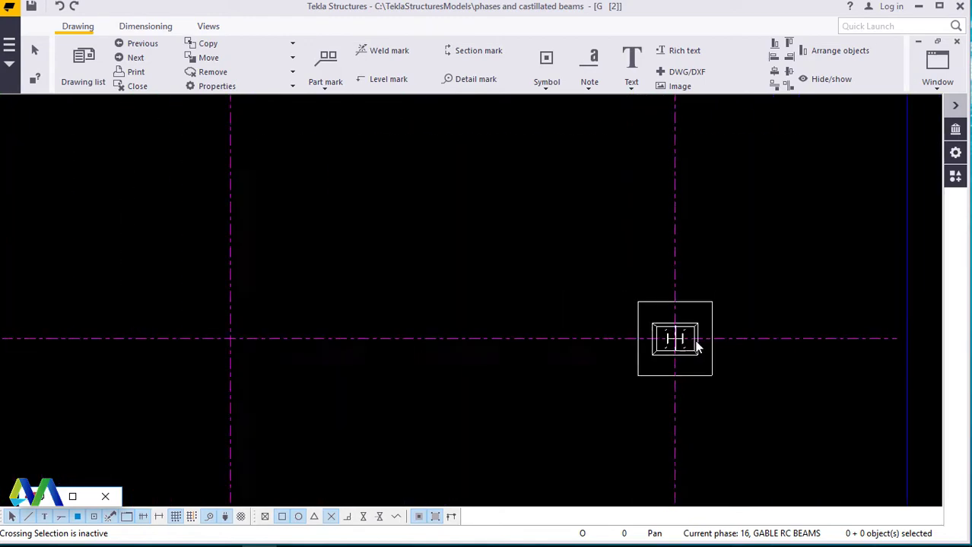
scroll(700, 346, down, 6)
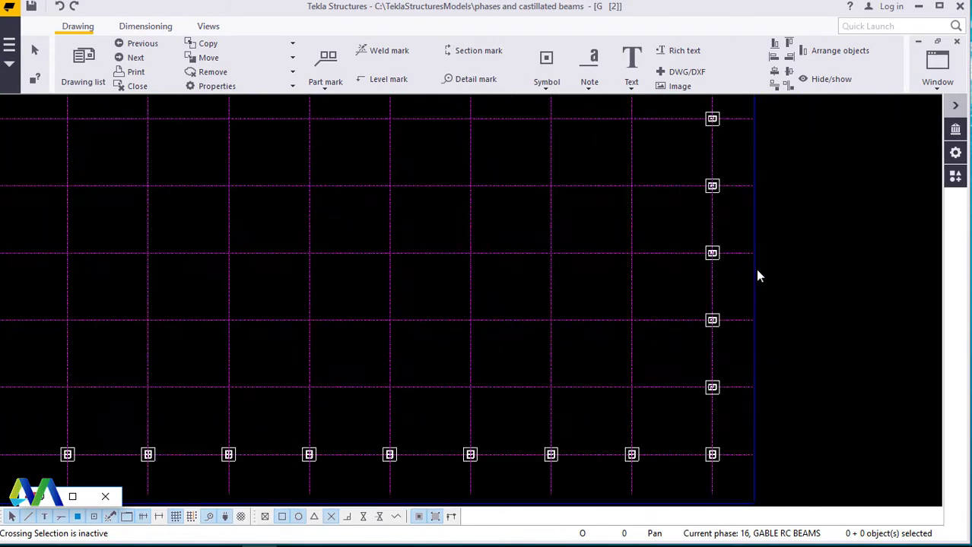
scroll(757, 276, down, 1)
scroll(781, 262, down, 2)
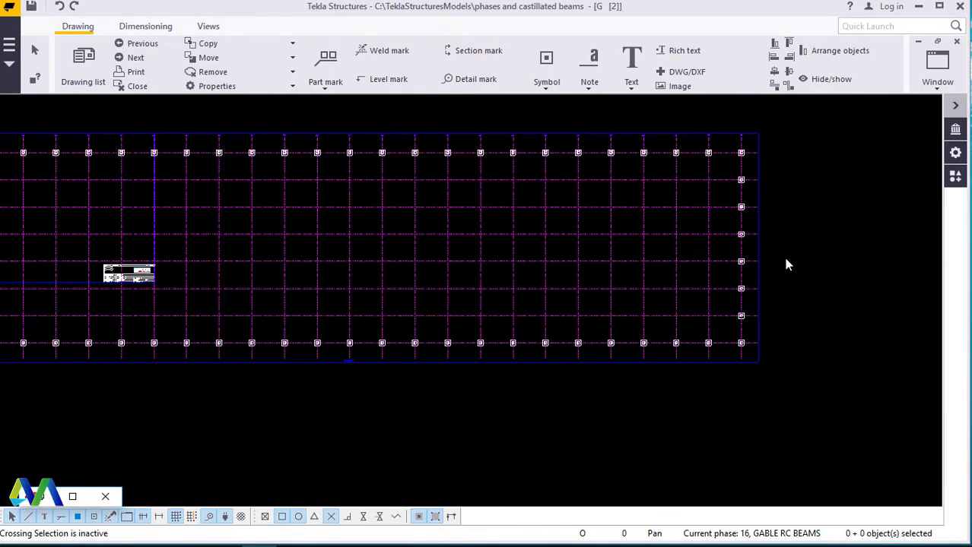
scroll(782, 254, down, 1)
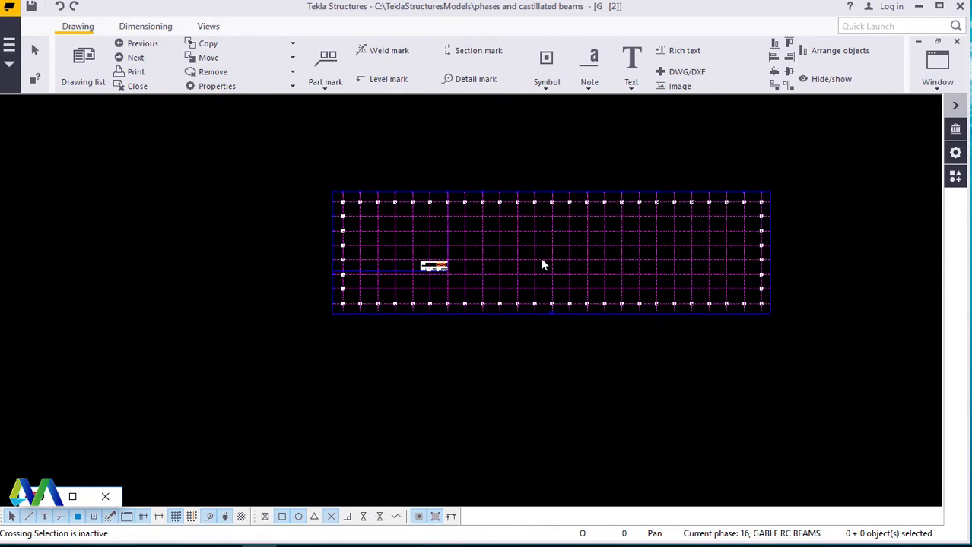
scroll(540, 257, up, 1)
scroll(543, 261, up, 3)
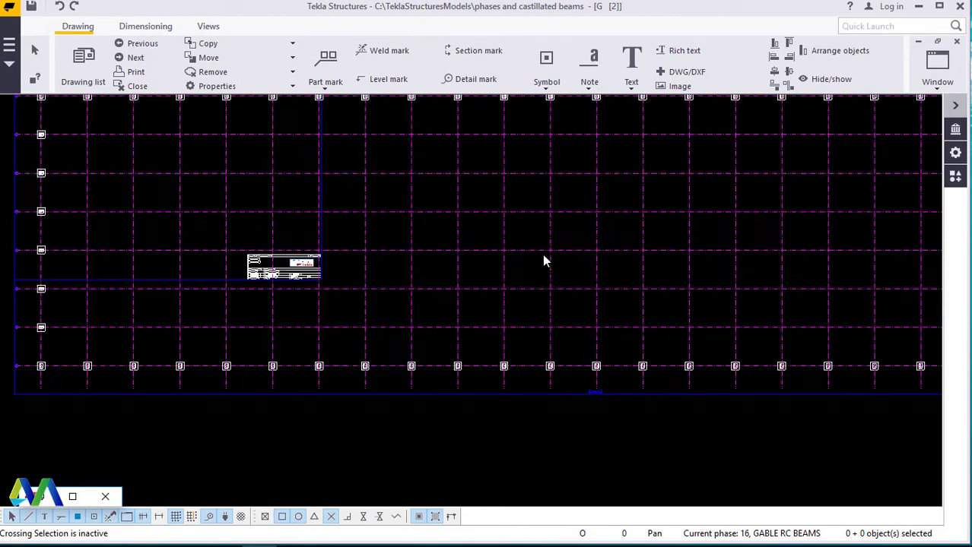
scroll(323, 305, down, 1)
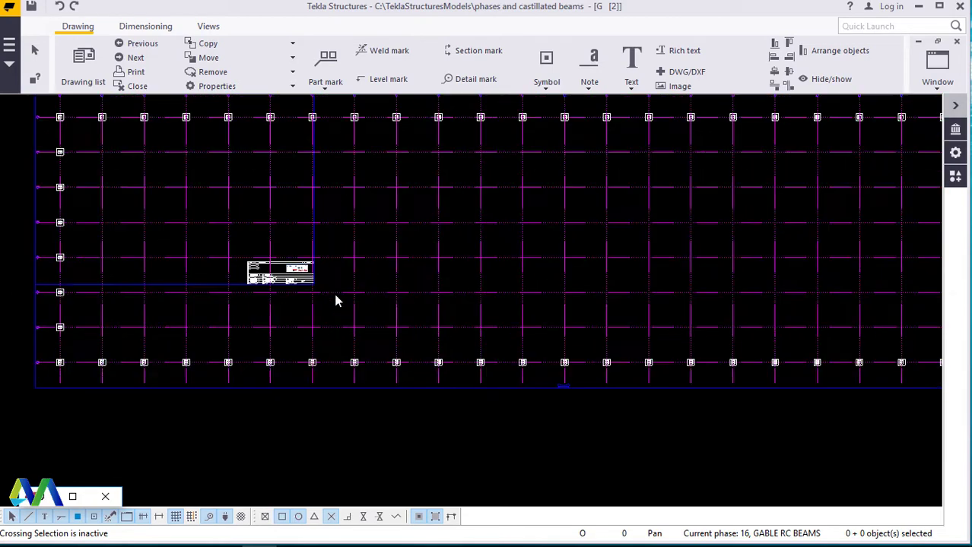
scroll(259, 376, down, 2)
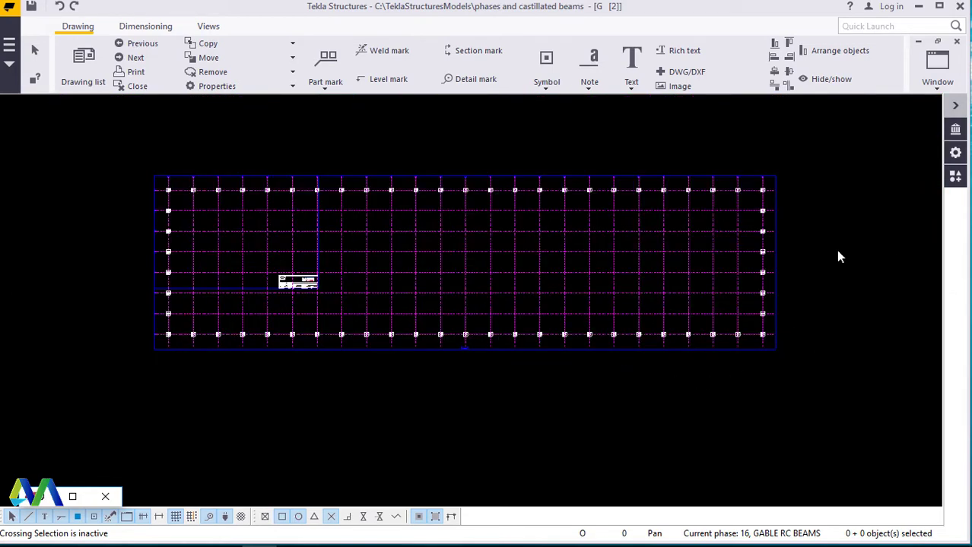
scroll(836, 190, down, 1)
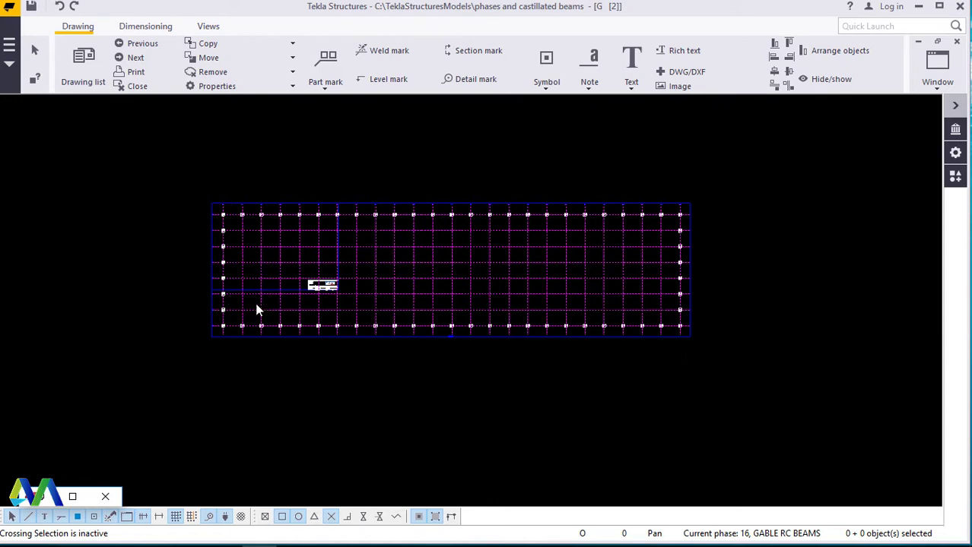
scroll(411, 294, up, 1)
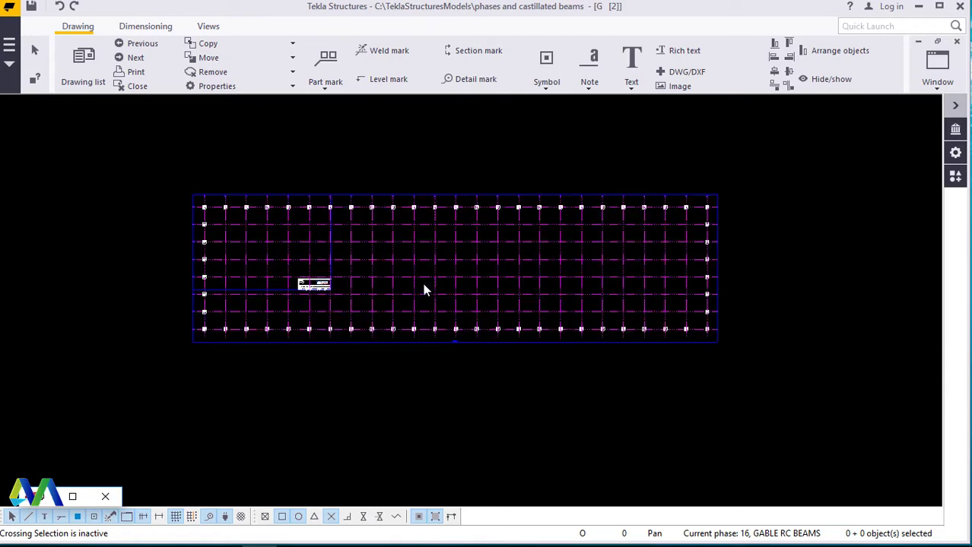
scroll(503, 253, up, 2)
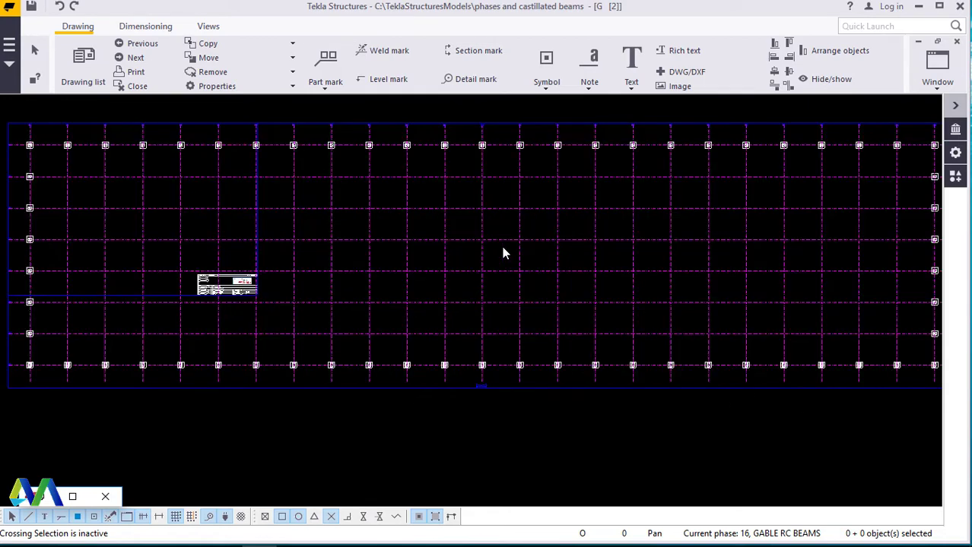
Step: Start a section view with its cut plane just outside the plan's far-end gridline, spanning between the two outer longitudinal gridlines
click(210, 28)
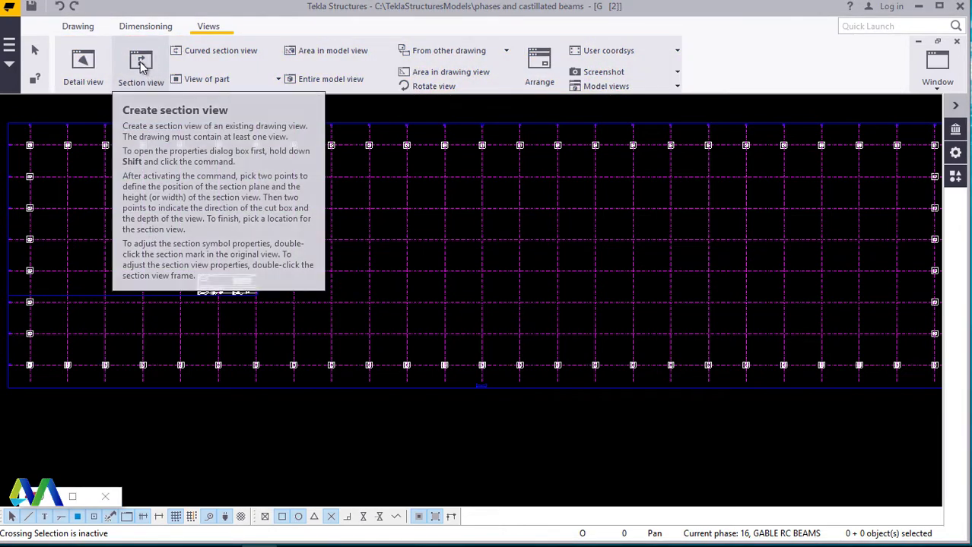
click(140, 62)
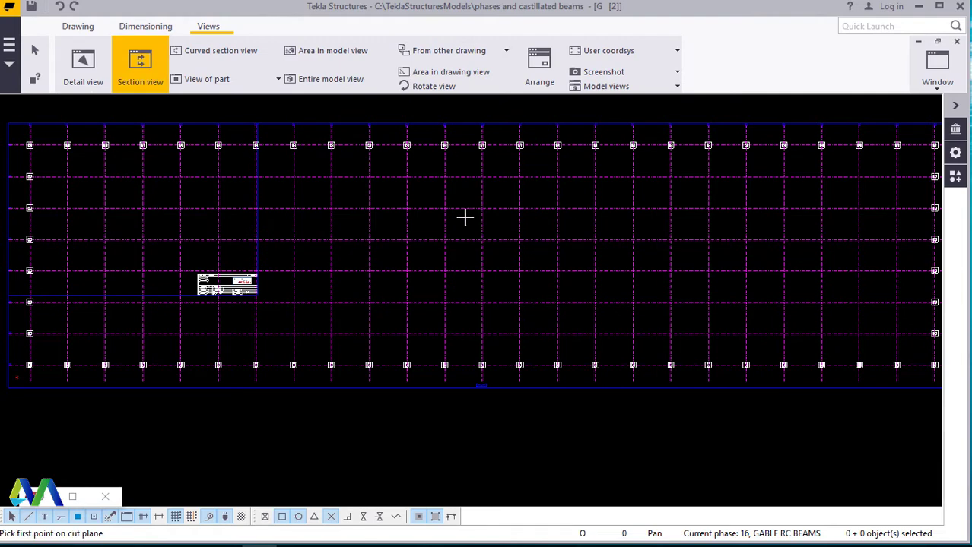
scroll(464, 218, down, 1)
scroll(464, 221, down, 3)
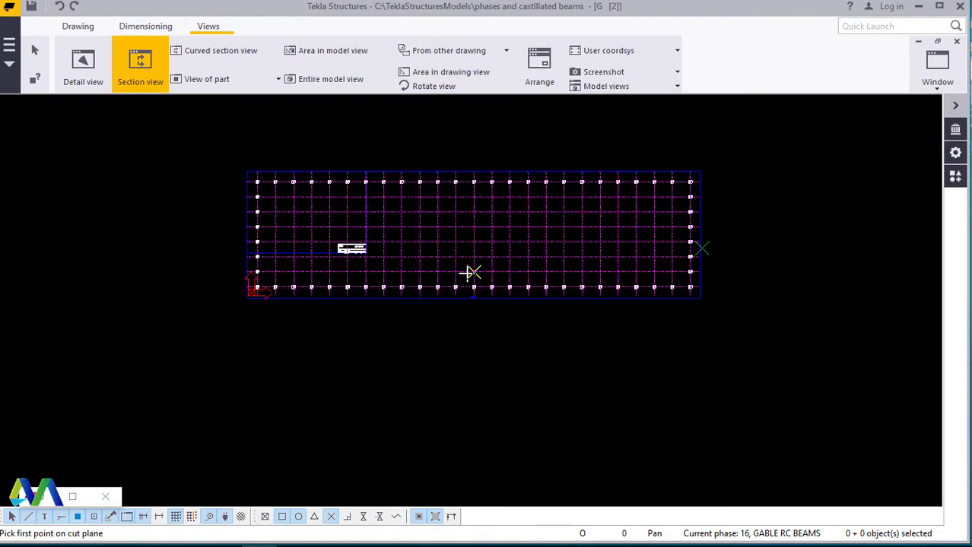
scroll(471, 273, up, 1)
scroll(720, 209, up, 1)
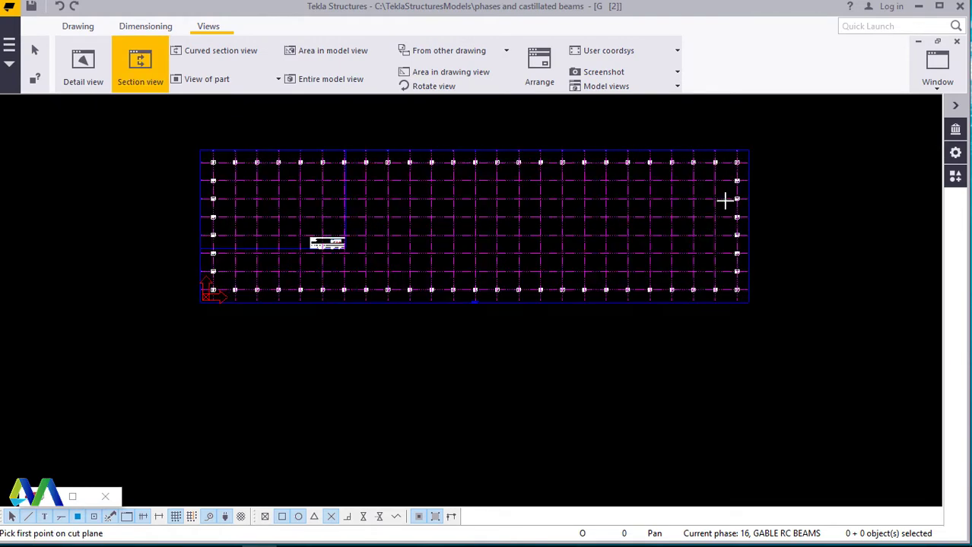
scroll(746, 169, up, 1)
scroll(746, 159, up, 1)
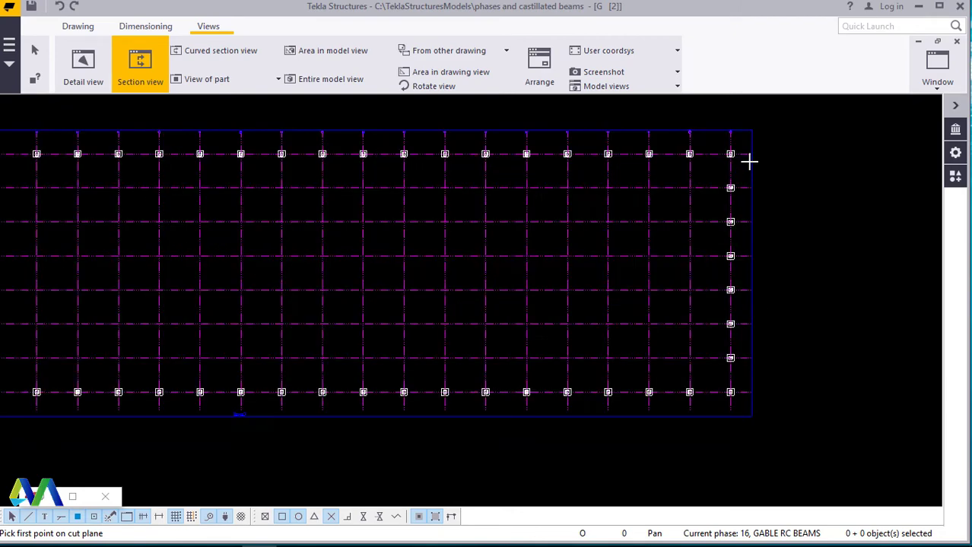
scroll(746, 156, up, 1)
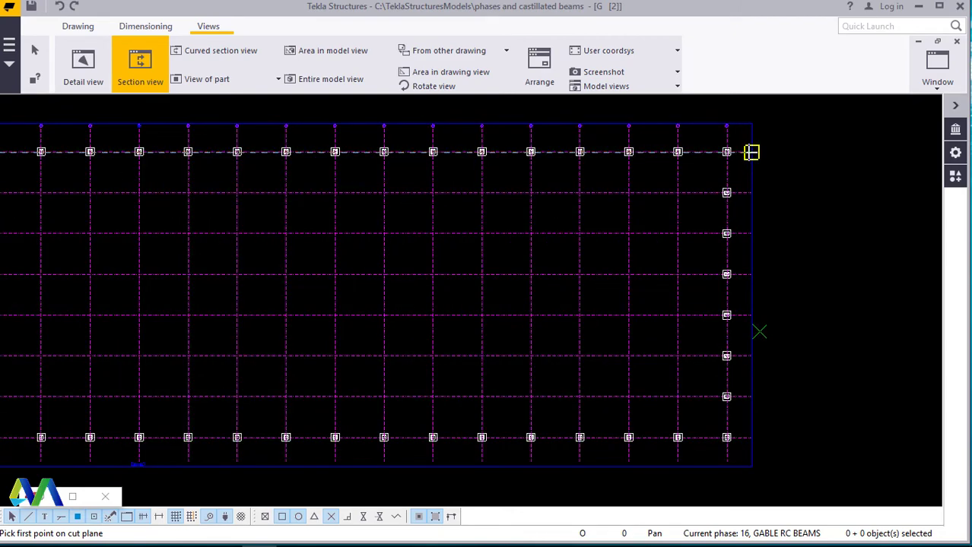
click(751, 152)
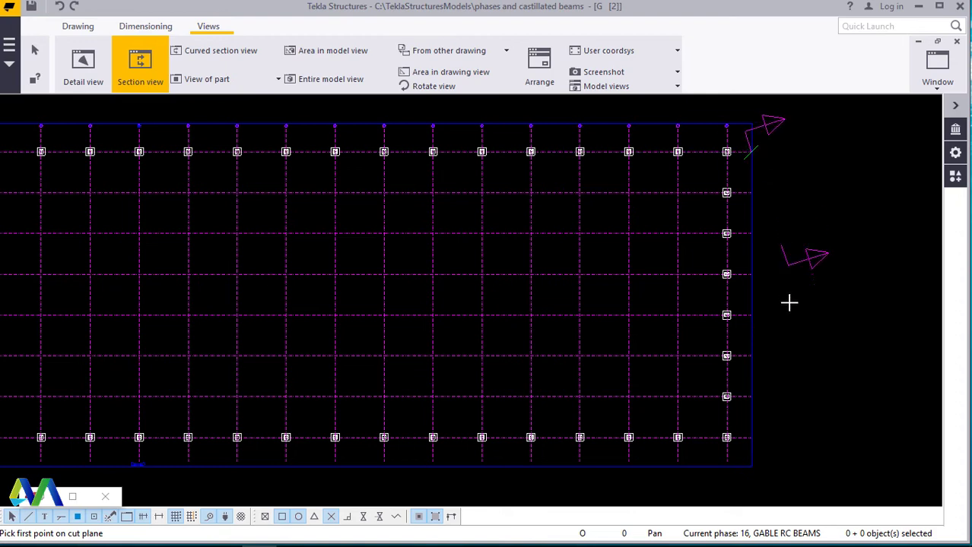
click(750, 438)
Step: Set the section's depth inward from the cut plane, with the first cut box corner midway between the last two transverse gridlines, beyond the lower footing row
scroll(802, 356, down, 1)
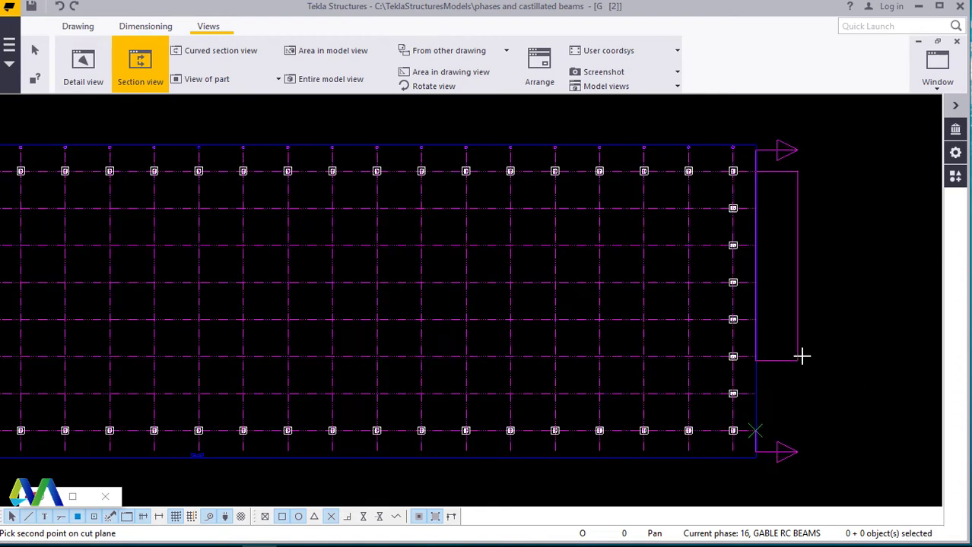
click(798, 353)
scroll(794, 351, down, 1)
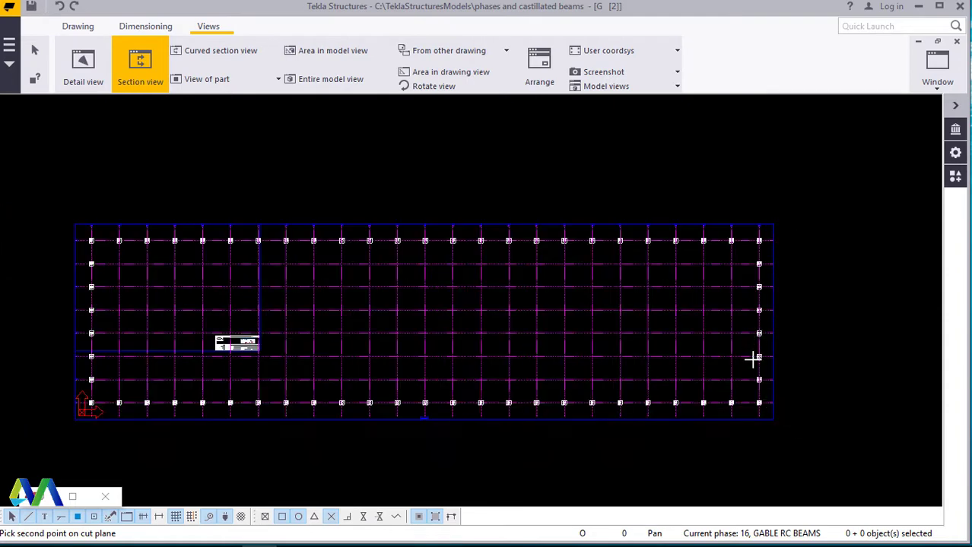
scroll(749, 372, down, 1)
scroll(746, 410, down, 3)
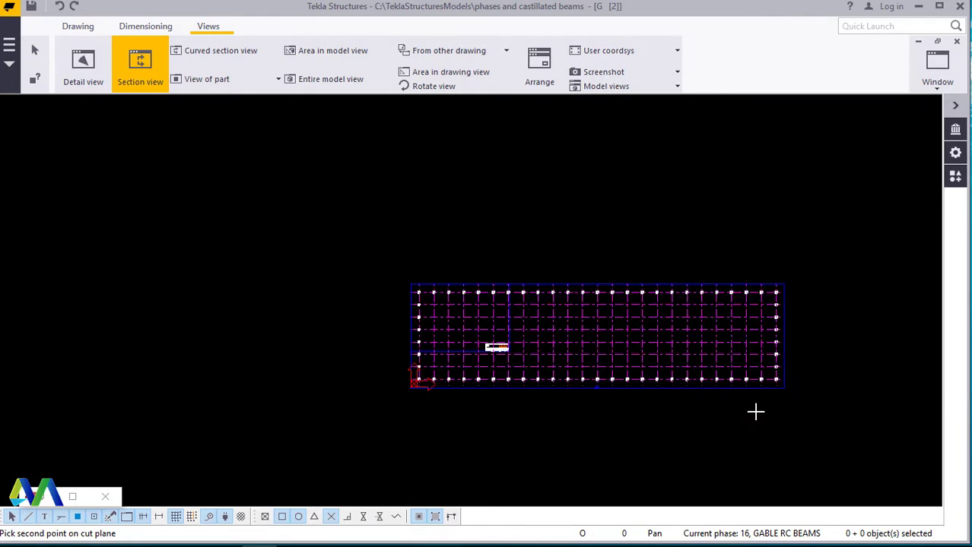
scroll(778, 376, up, 2)
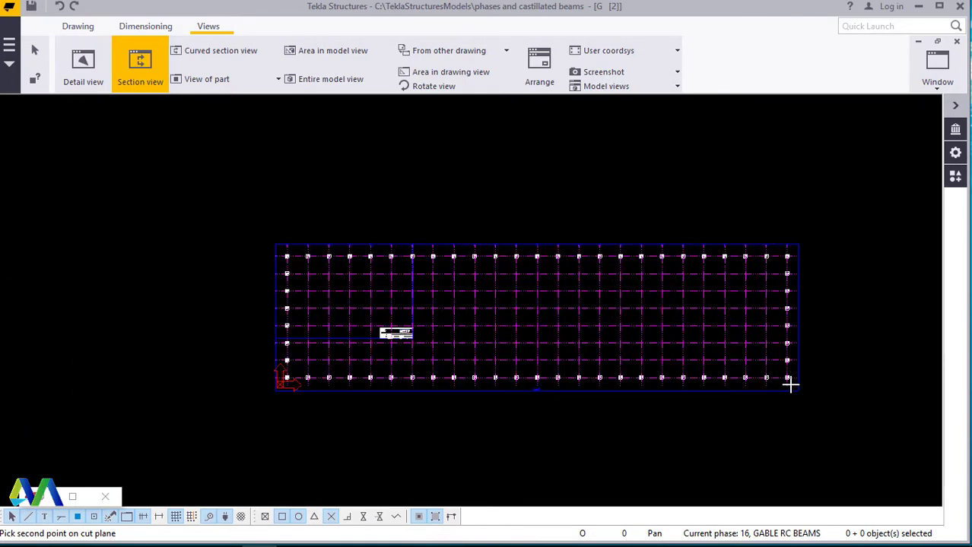
scroll(789, 386, up, 2)
scroll(798, 383, up, 2)
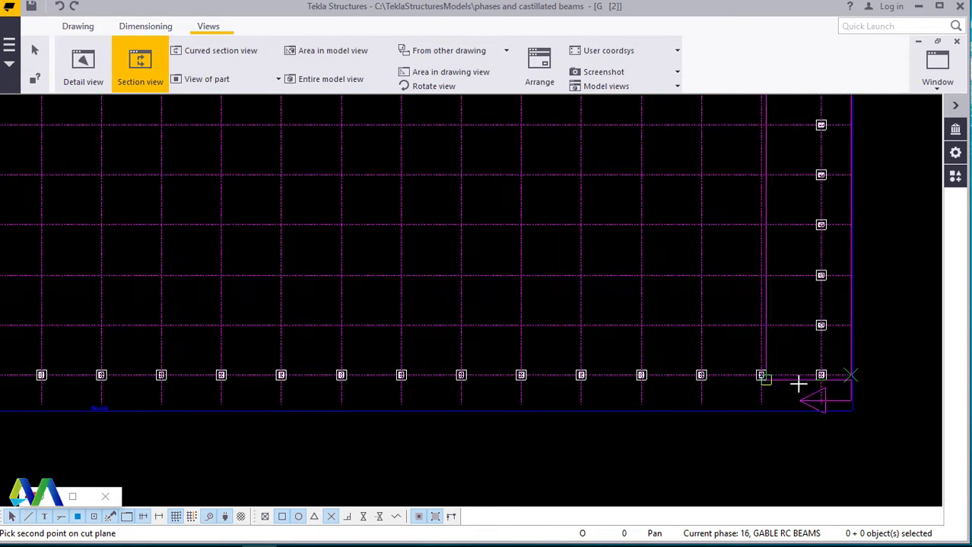
scroll(798, 386, up, 4)
click(791, 392)
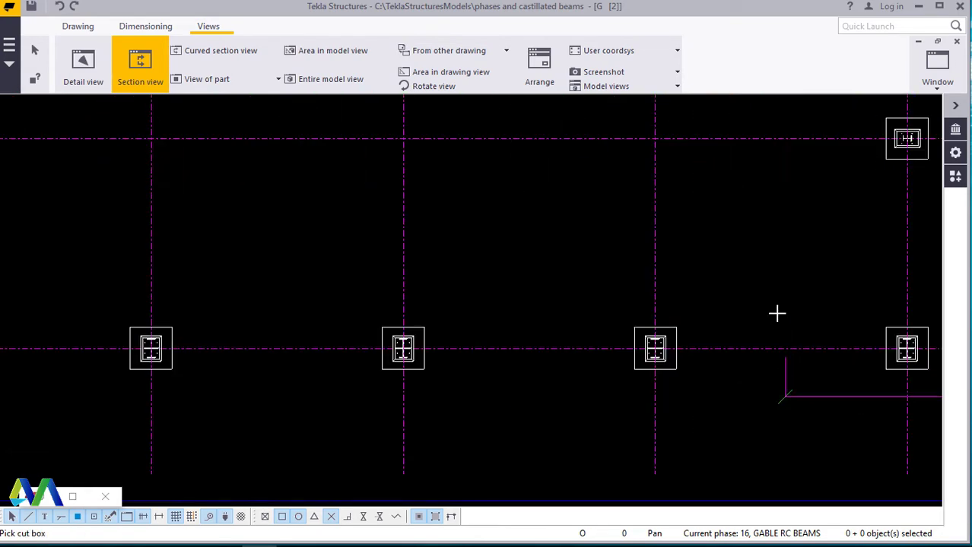
Step: Complete the section's cut box at the opposite corner beyond the upper footing row, enclosing the end gridline's column bases
scroll(725, 393, down, 5)
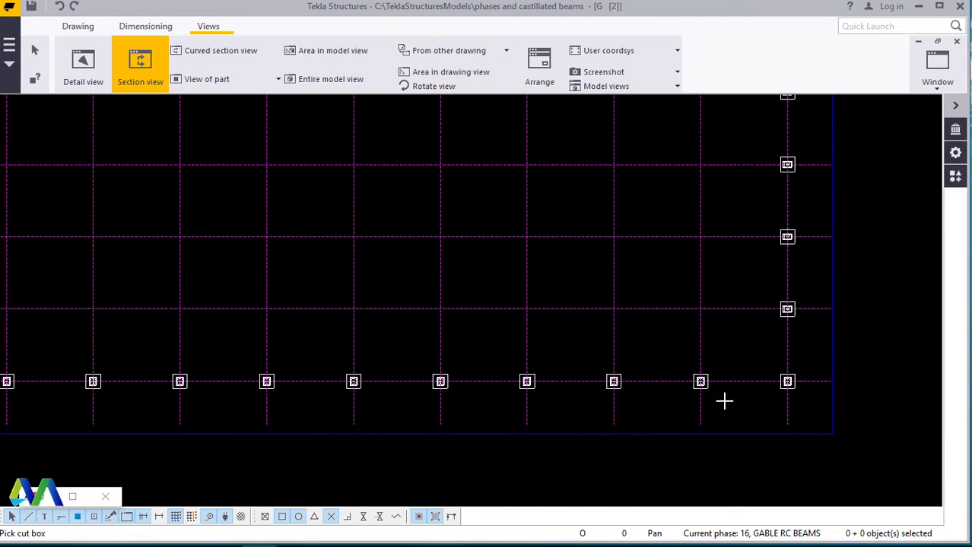
scroll(727, 399, down, 2)
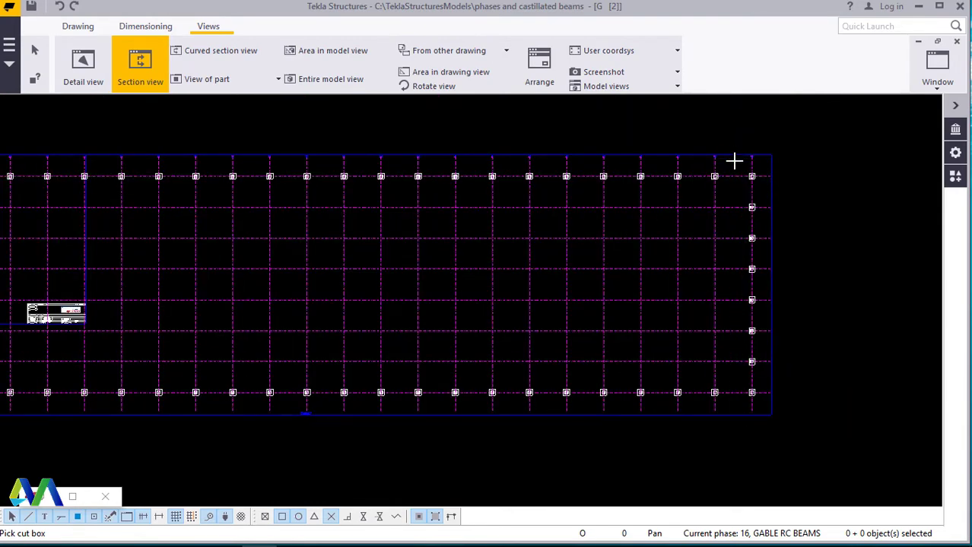
scroll(734, 161, up, 1)
scroll(729, 164, up, 1)
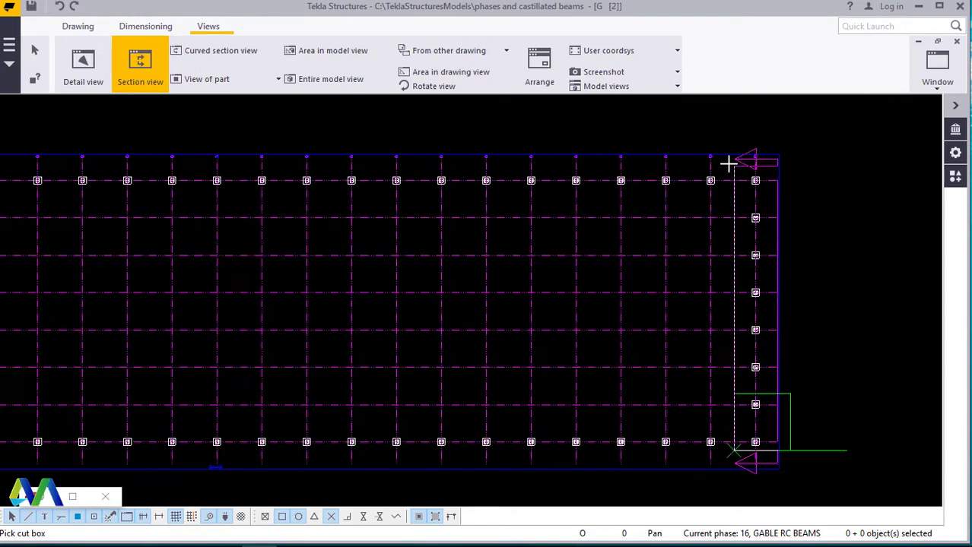
click(729, 163)
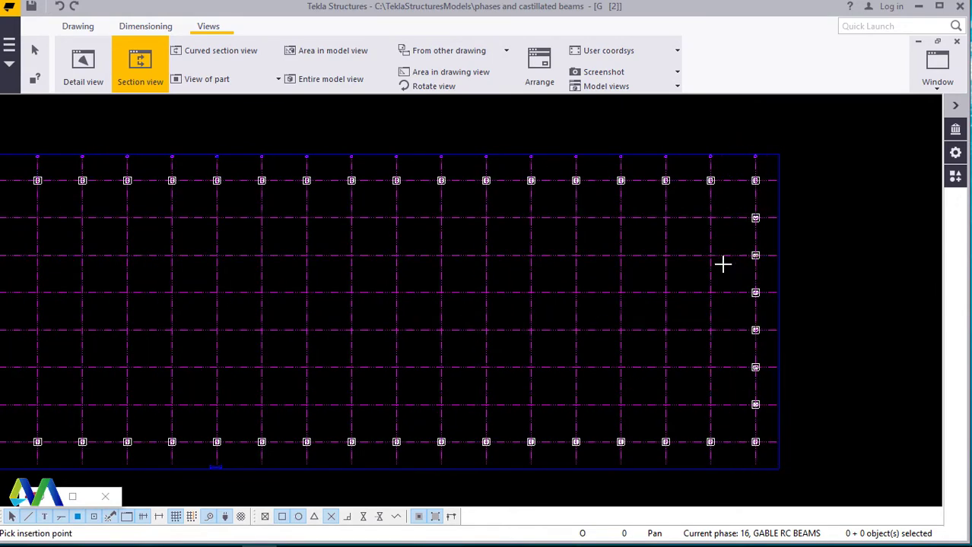
Step: Insert the section view within the plan, between the last two transverse gridlines
scroll(750, 271, up, 2)
scroll(754, 247, up, 1)
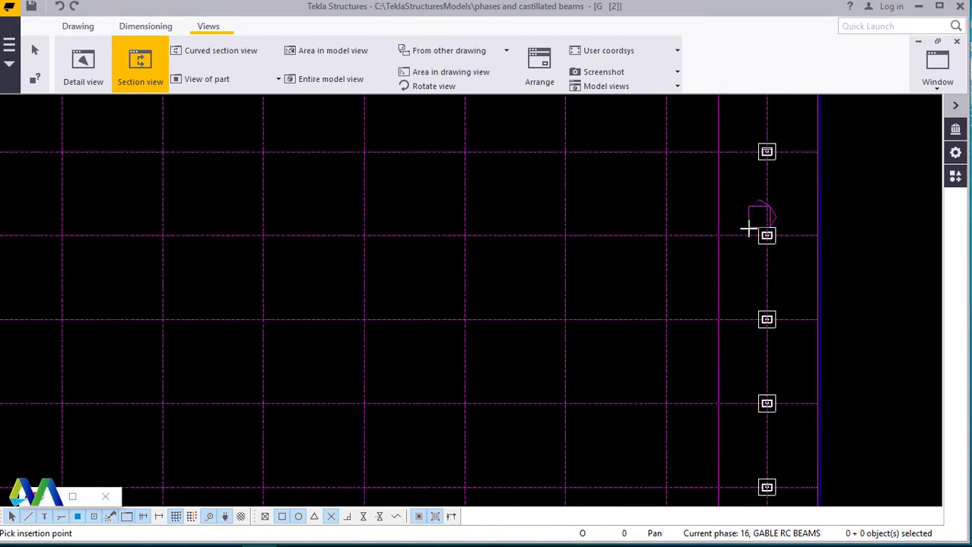
scroll(739, 213, up, 1)
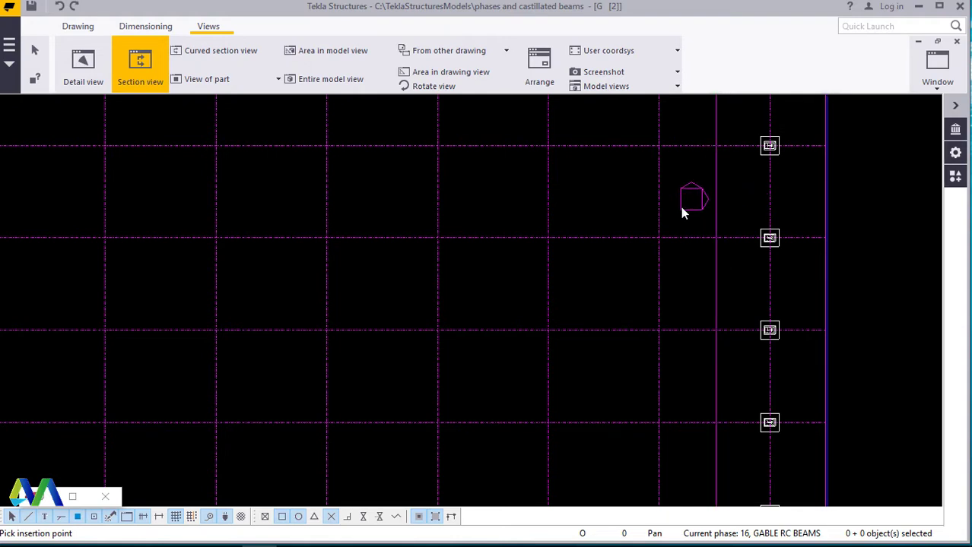
click(681, 206)
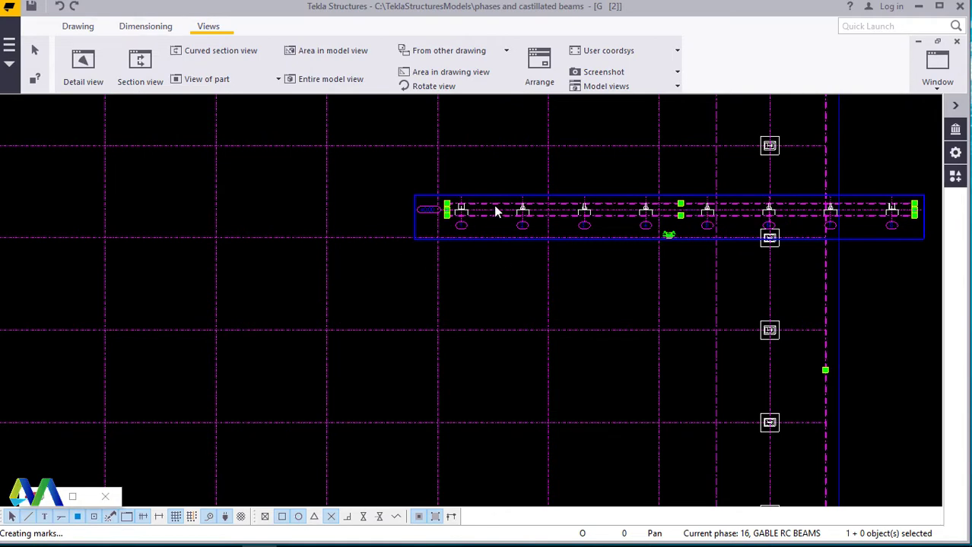
Step: Move the new section view off the plan into the empty area beyond the building's far-end gridline
scroll(510, 189, down, 2)
scroll(530, 183, down, 2)
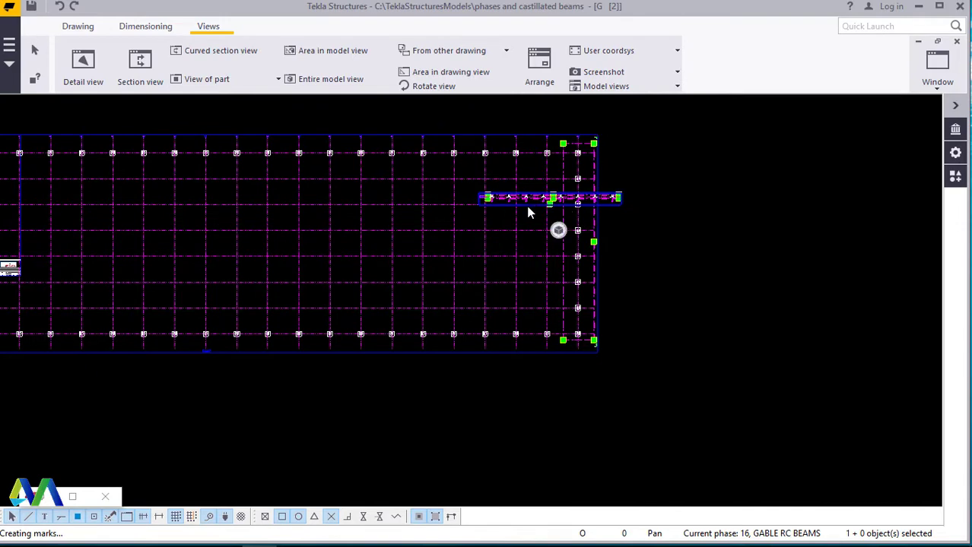
click(586, 222)
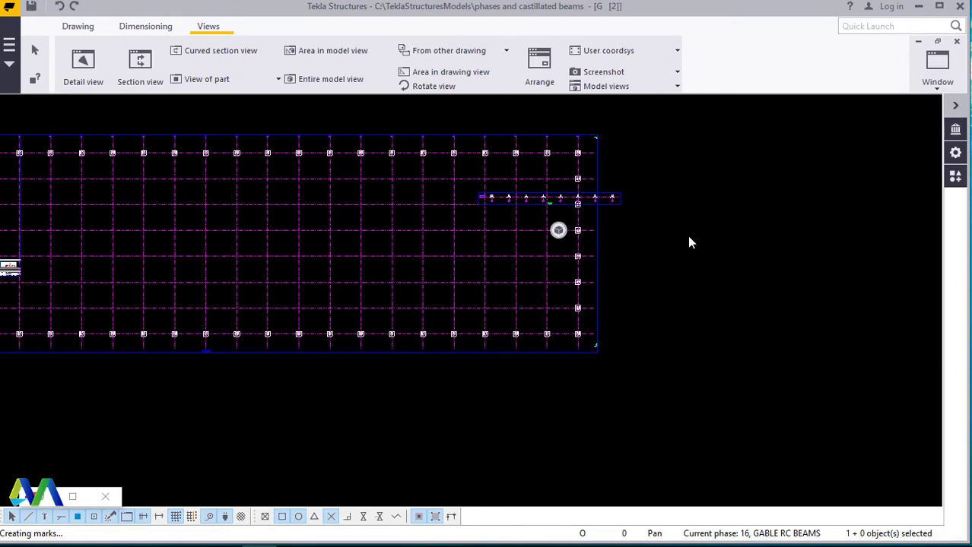
drag(718, 237, 772, 258)
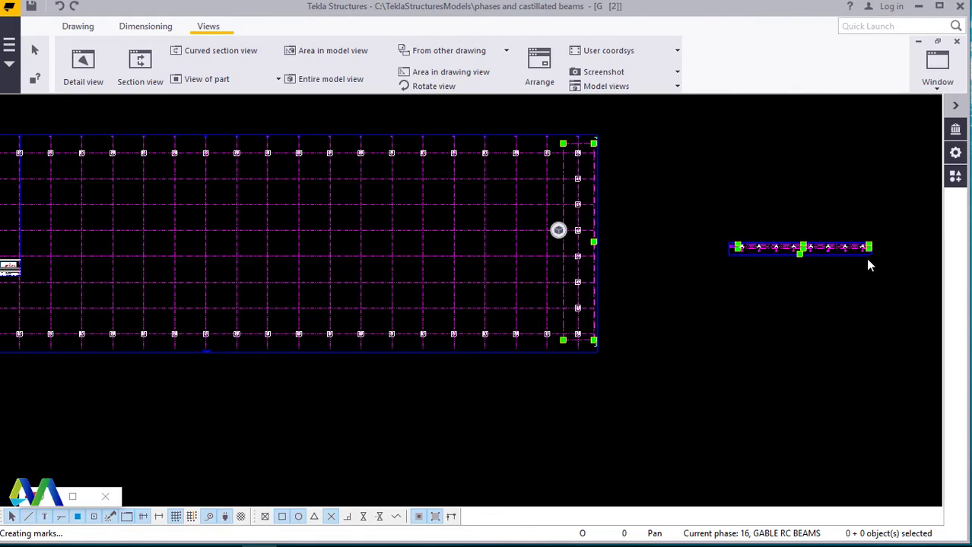
scroll(872, 244, up, 5)
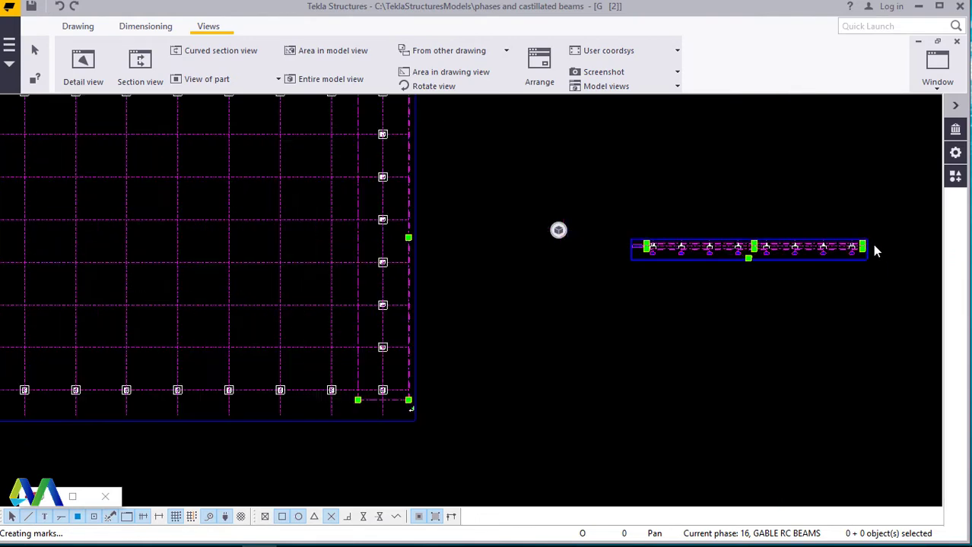
Step: Stretch the section view's boundary up past the roof ridge, then extend its lower corner below the footings and outward beyond gridline 1
scroll(875, 249, up, 1)
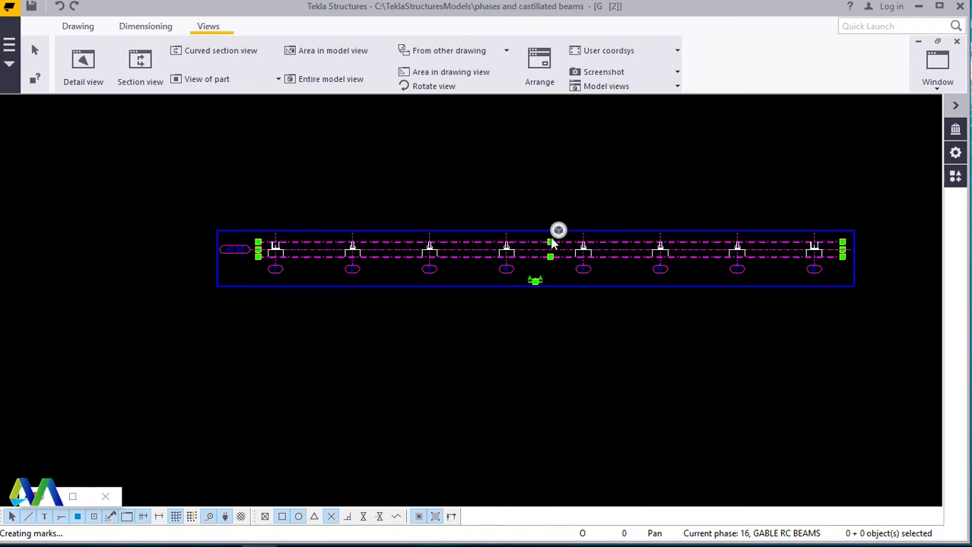
drag(550, 242, 554, 120)
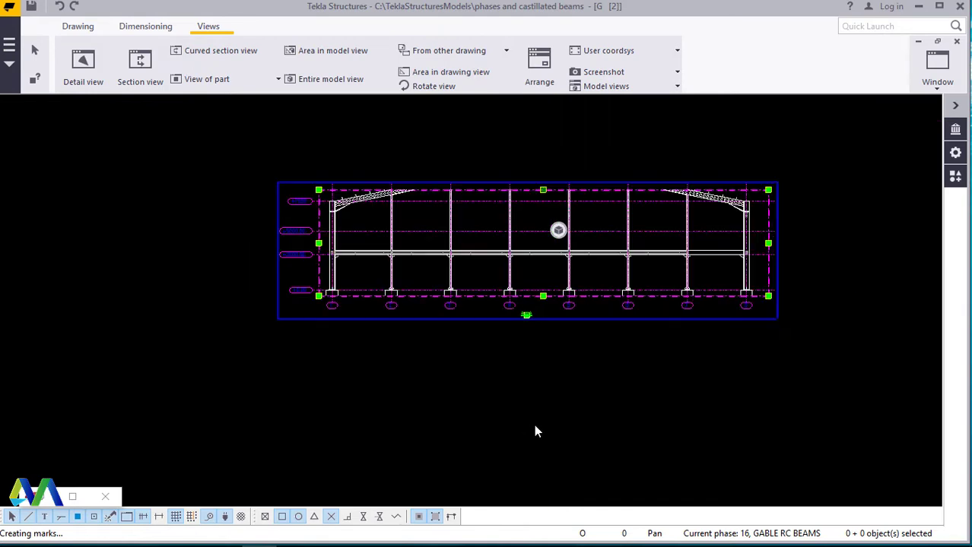
scroll(536, 432, down, 3)
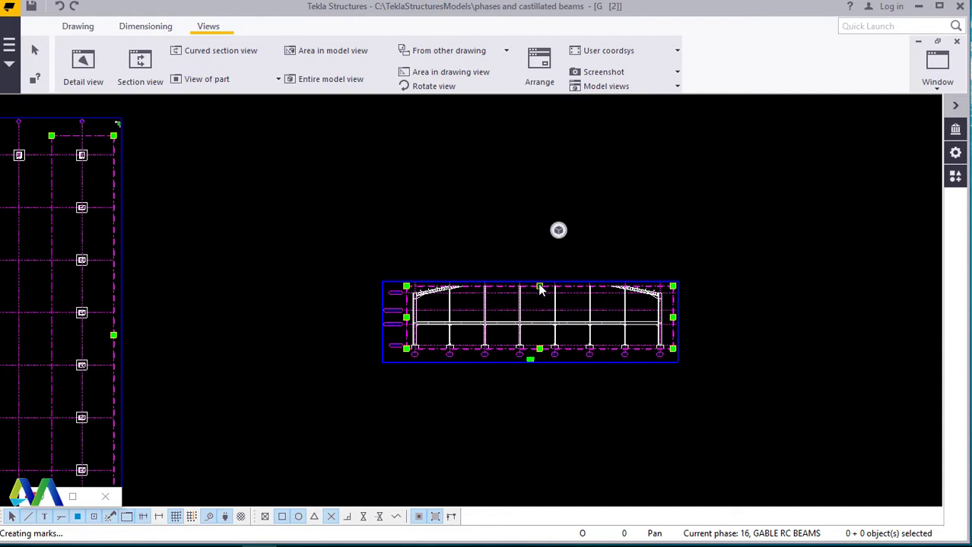
drag(539, 287, 542, 180)
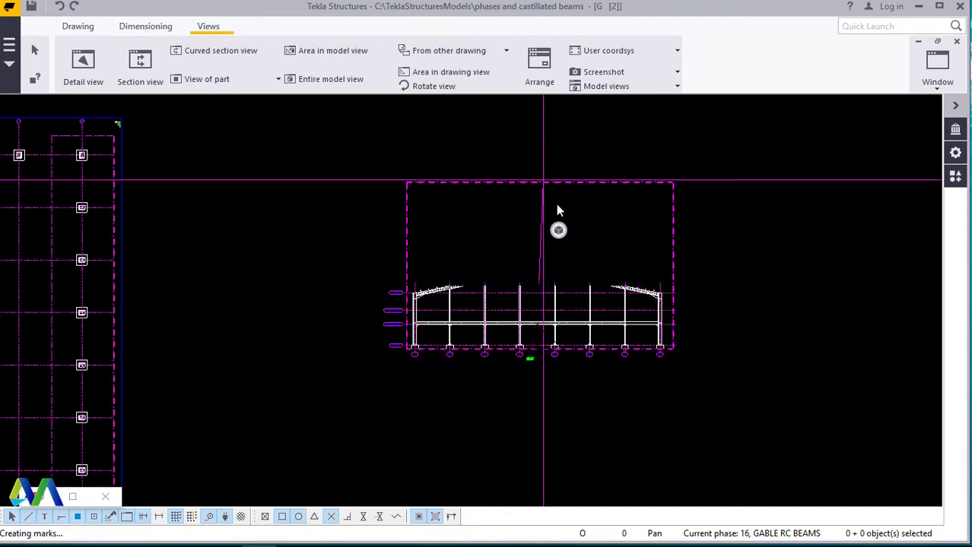
click(401, 365)
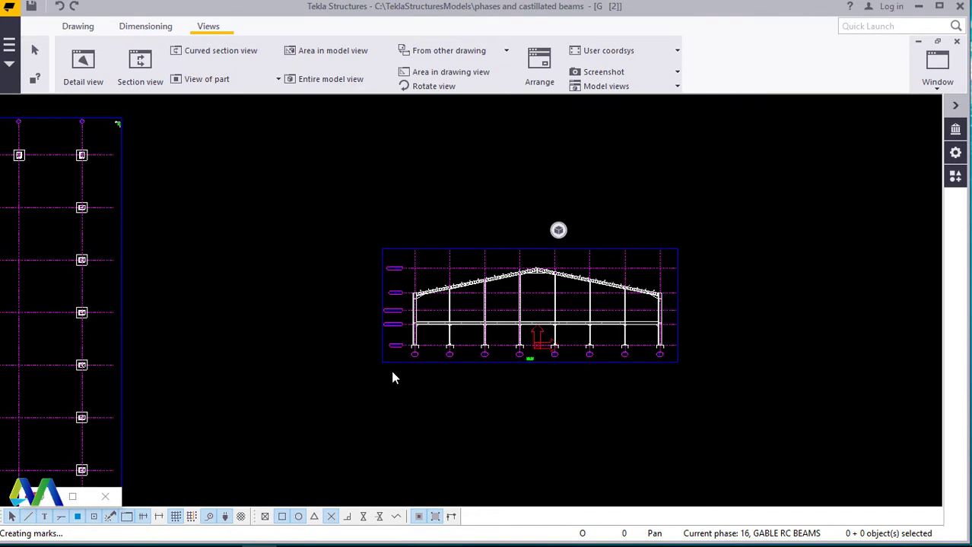
click(390, 373)
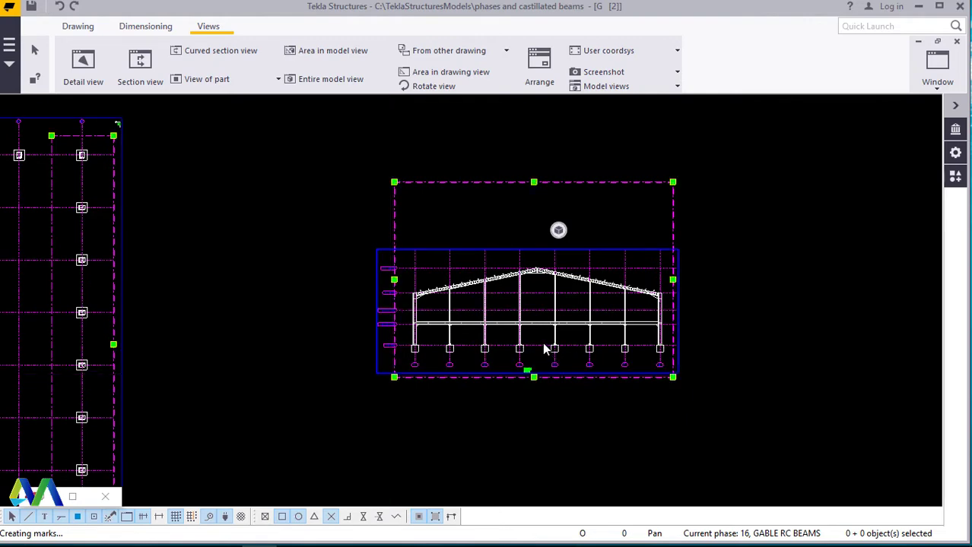
Step: Examine the gable section's full frame, then its castellated rafters, ridge connection and purlins up close
scroll(615, 351, up, 2)
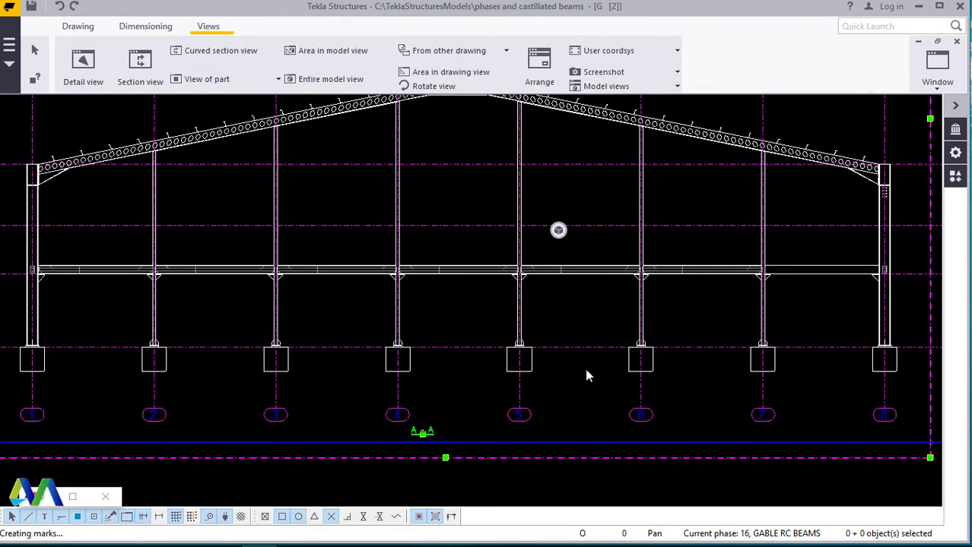
scroll(531, 340, down, 1)
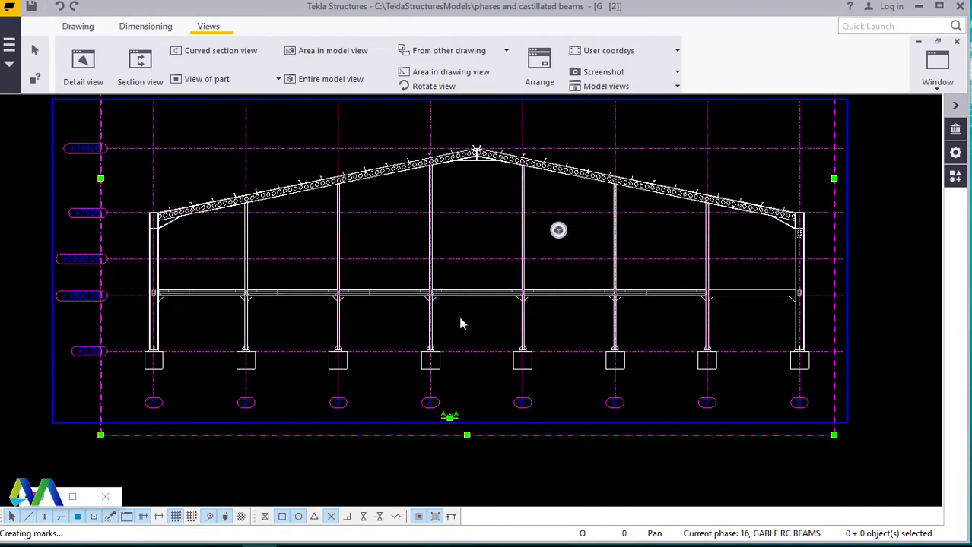
scroll(511, 167, up, 6)
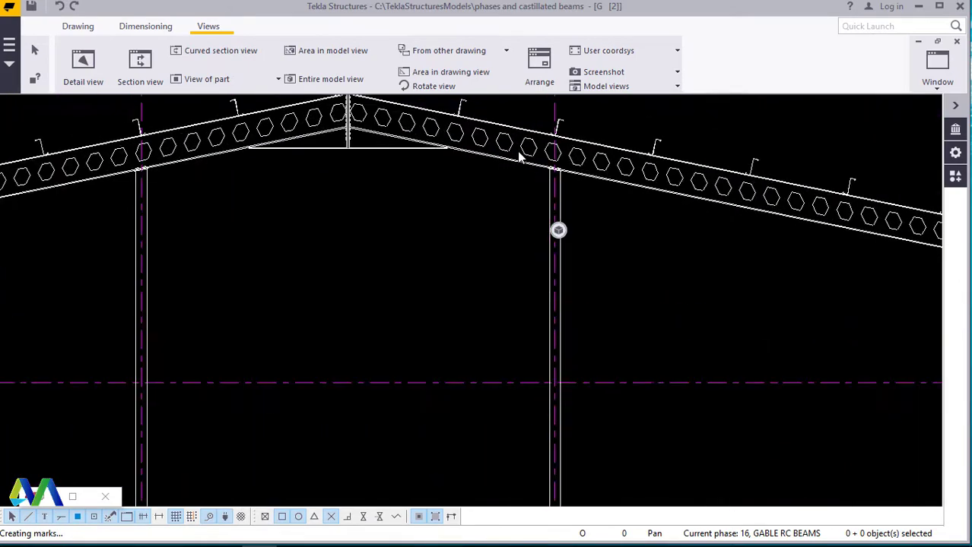
scroll(519, 156, down, 5)
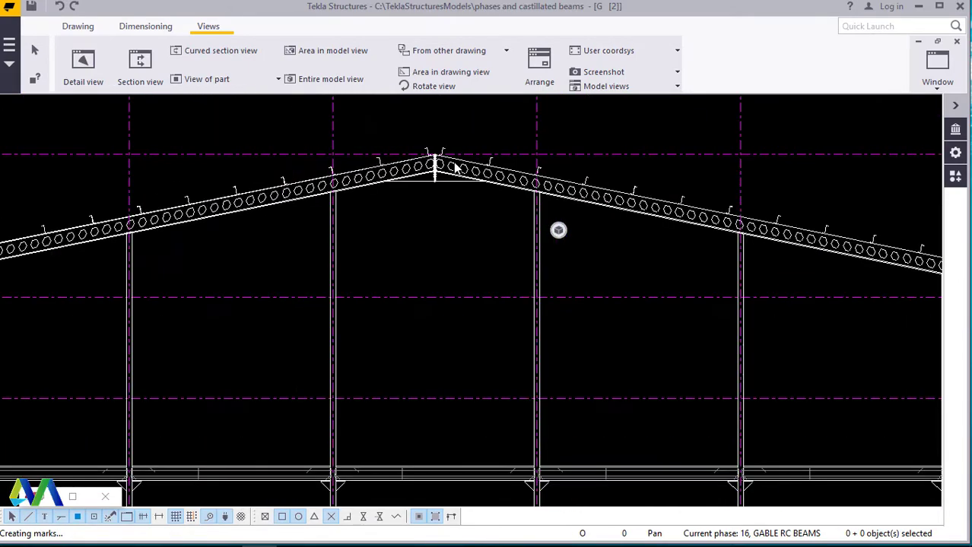
scroll(454, 162, up, 1)
scroll(455, 162, up, 6)
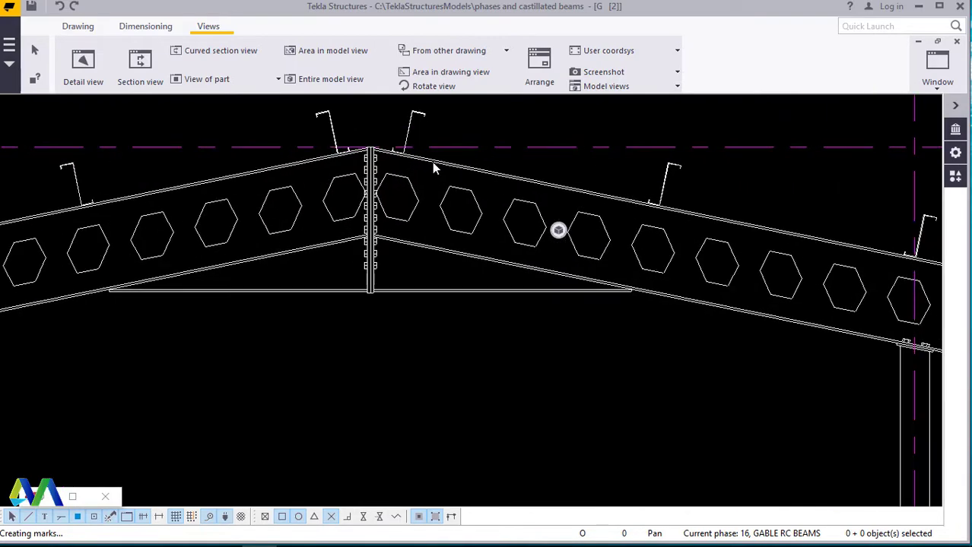
scroll(486, 196, down, 5)
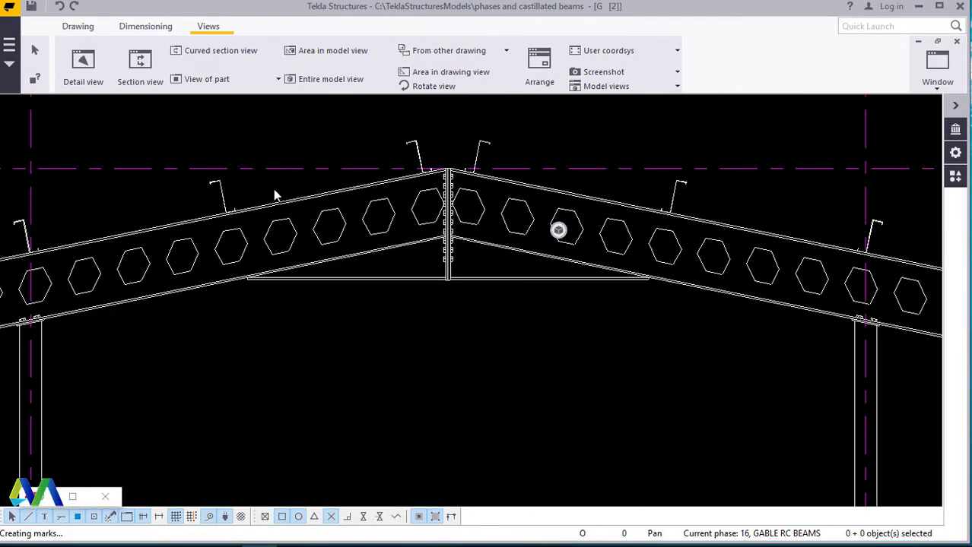
scroll(266, 199, up, 3)
middle_drag(257, 203, 315, 200)
scroll(326, 200, down, 5)
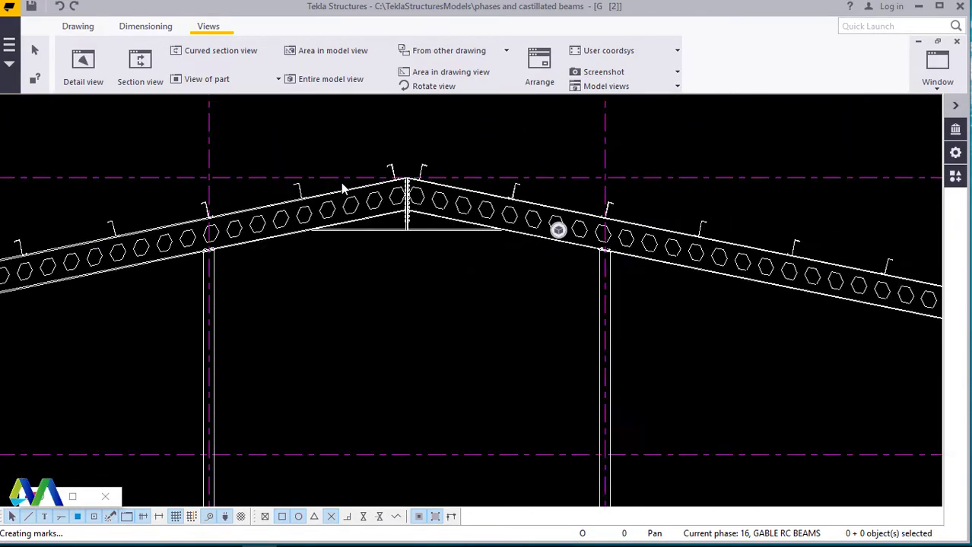
scroll(376, 180, down, 6)
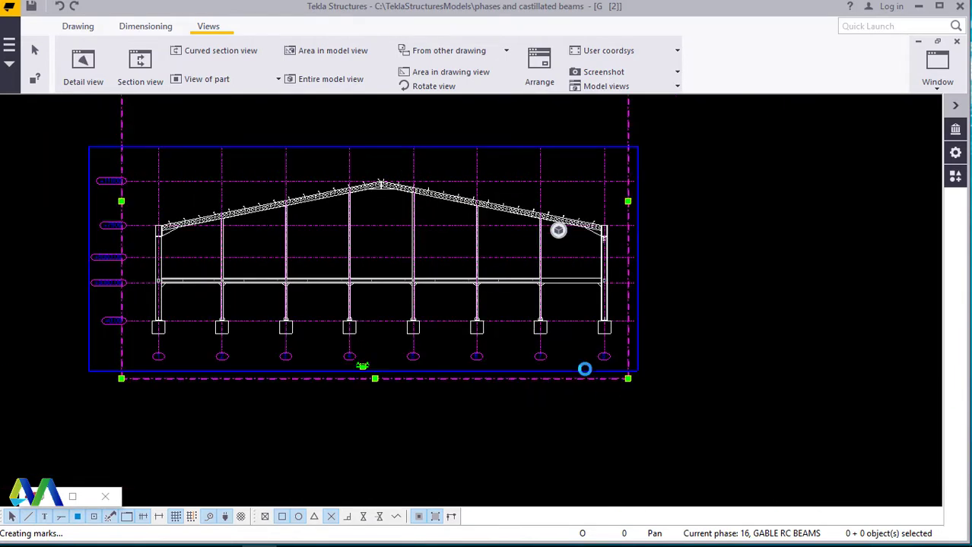
Step: Set the section view's scale to 1/25 in its view properties and dismiss the floating view settings
double_click(586, 371)
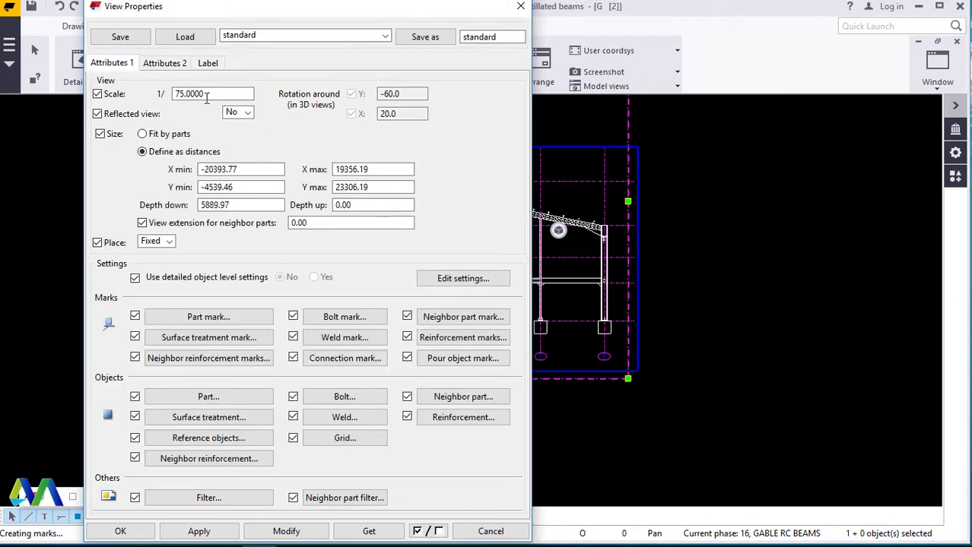
drag(202, 95, 174, 95)
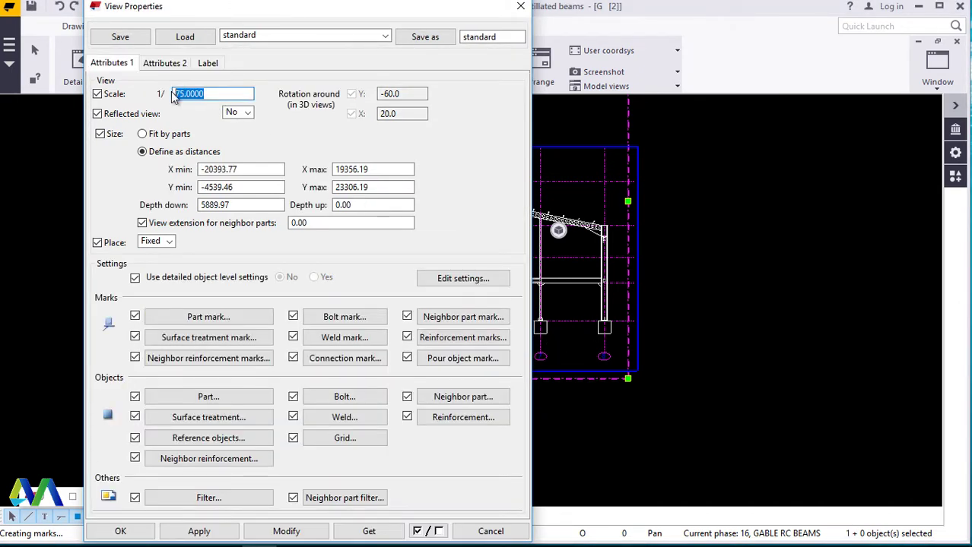
text(25)
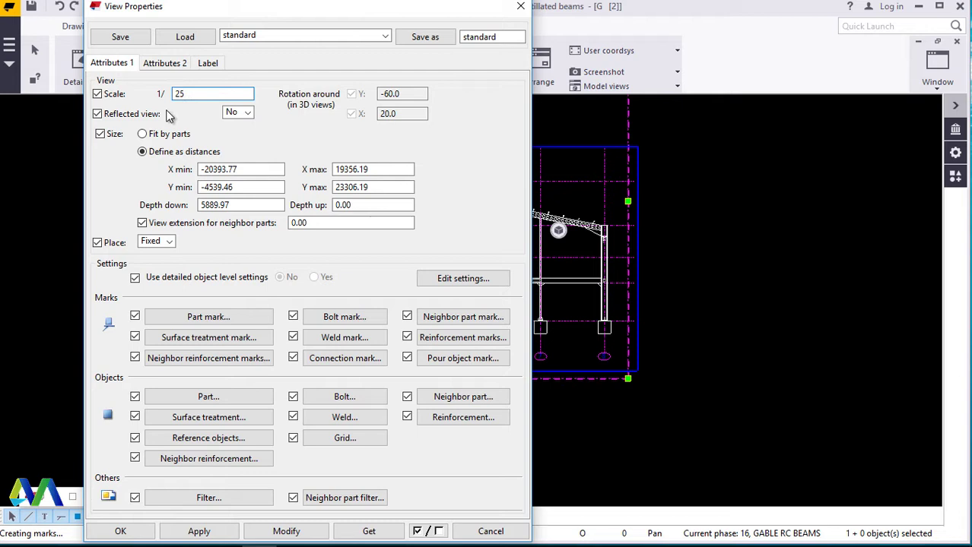
click(281, 531)
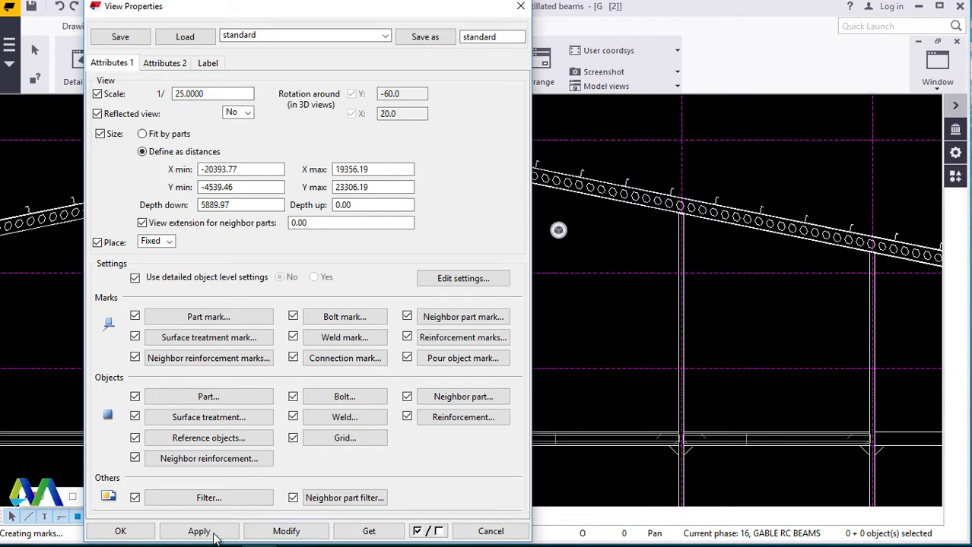
click(120, 531)
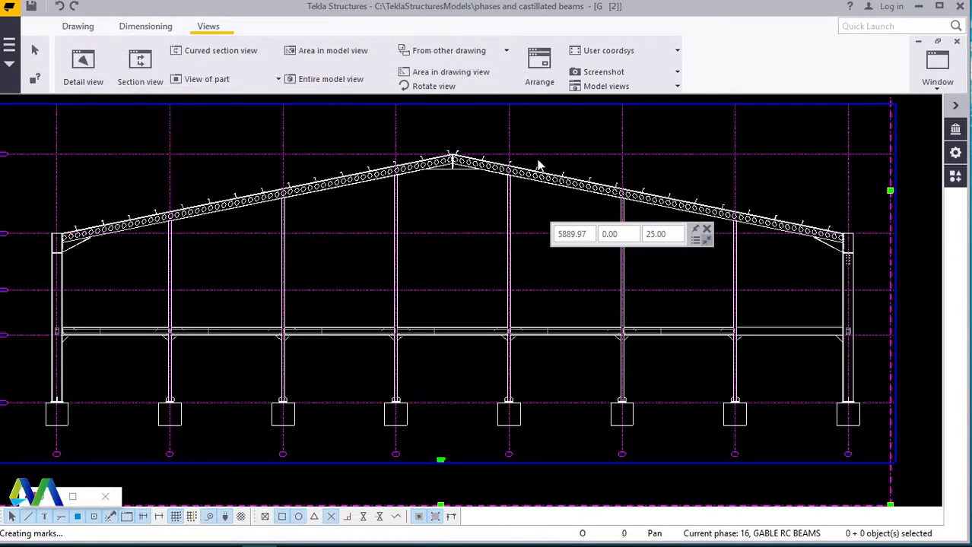
scroll(538, 165, down, 3)
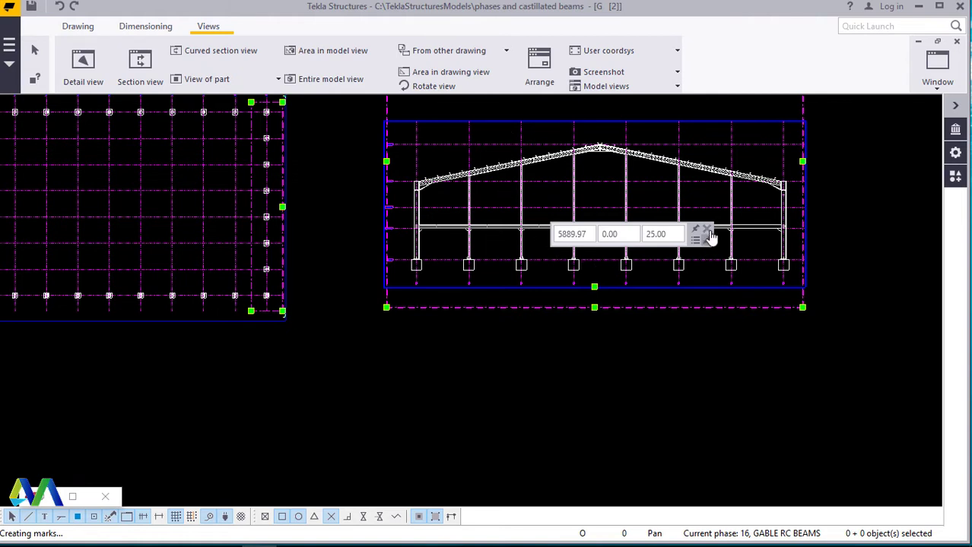
click(706, 229)
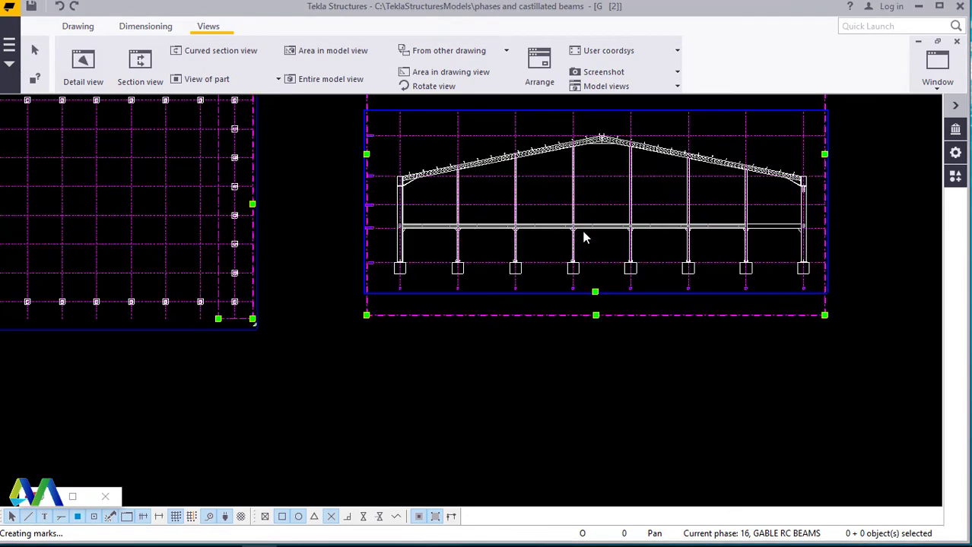
Step: Examine the intermediate-level concrete beams in the section, including their reinforcement, stirrups and bracketed supports at the columns
scroll(583, 235, up, 5)
scroll(572, 202, up, 6)
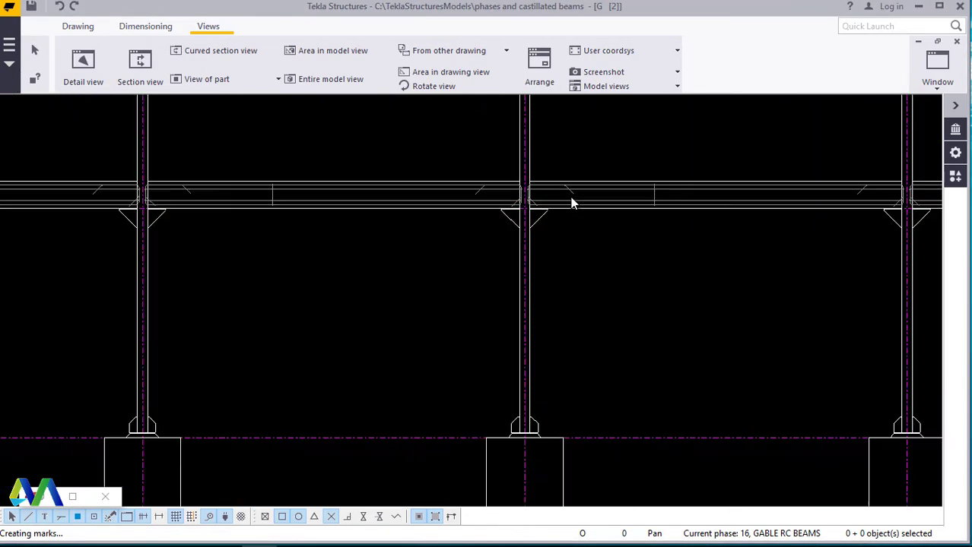
scroll(715, 238, down, 3)
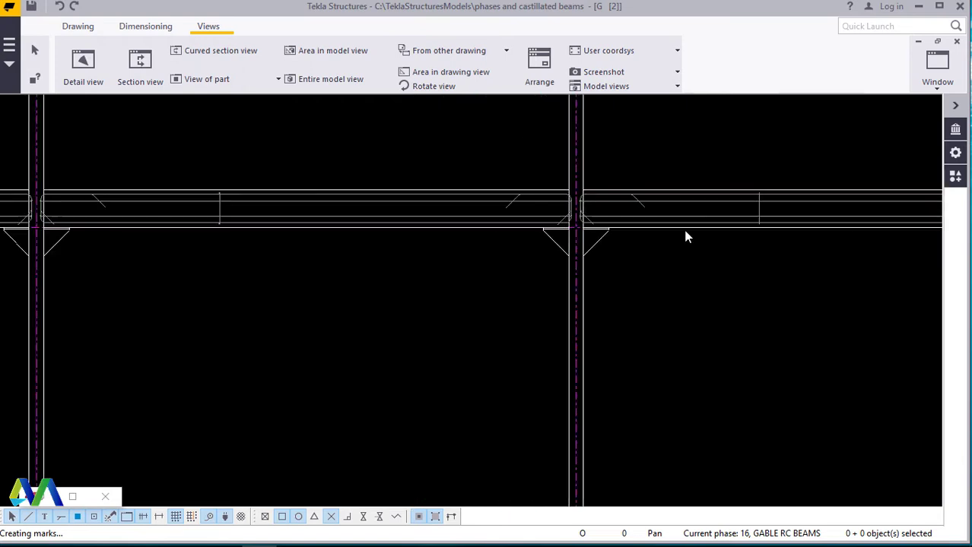
scroll(72, 200, up, 3)
scroll(115, 202, up, 1)
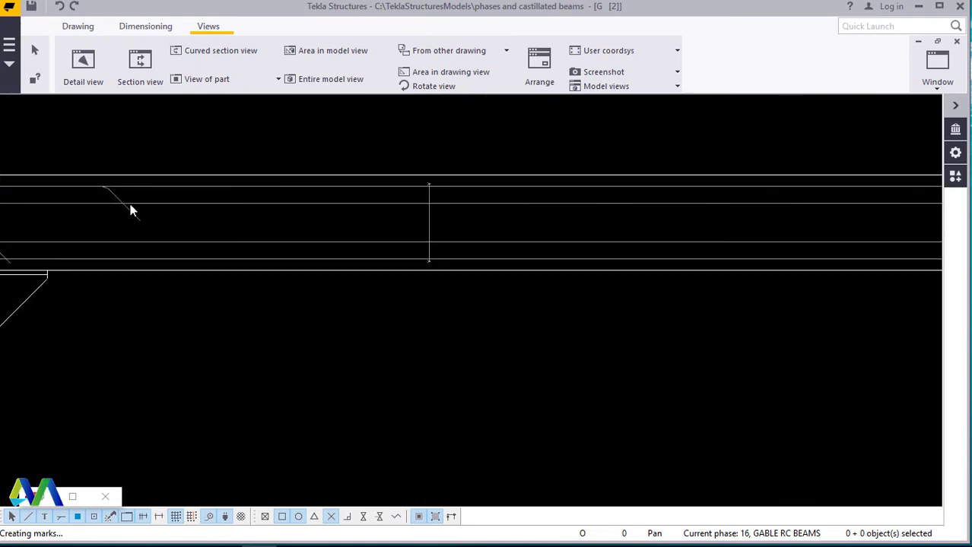
scroll(458, 241, down, 2)
scroll(152, 215, up, 2)
scroll(150, 206, up, 1)
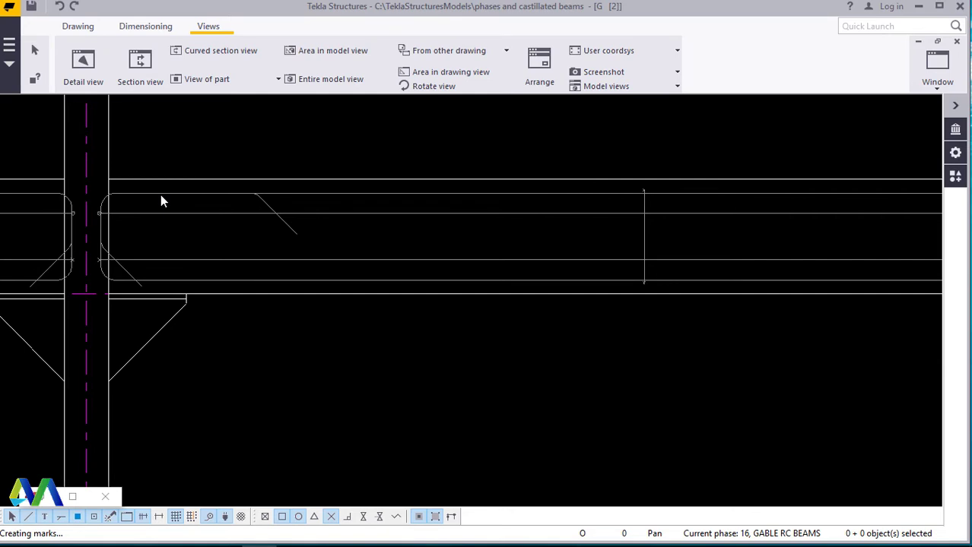
scroll(154, 197, down, 1)
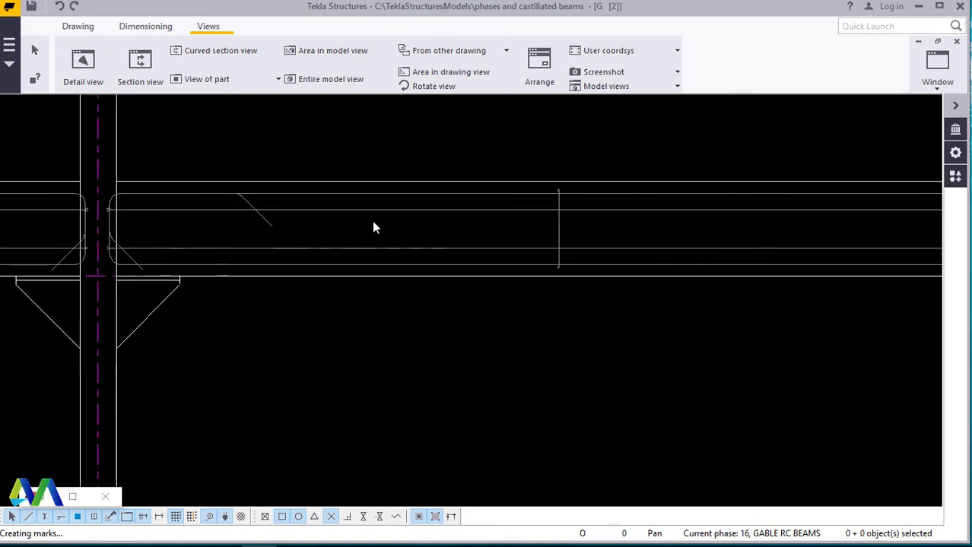
scroll(305, 231, down, 1)
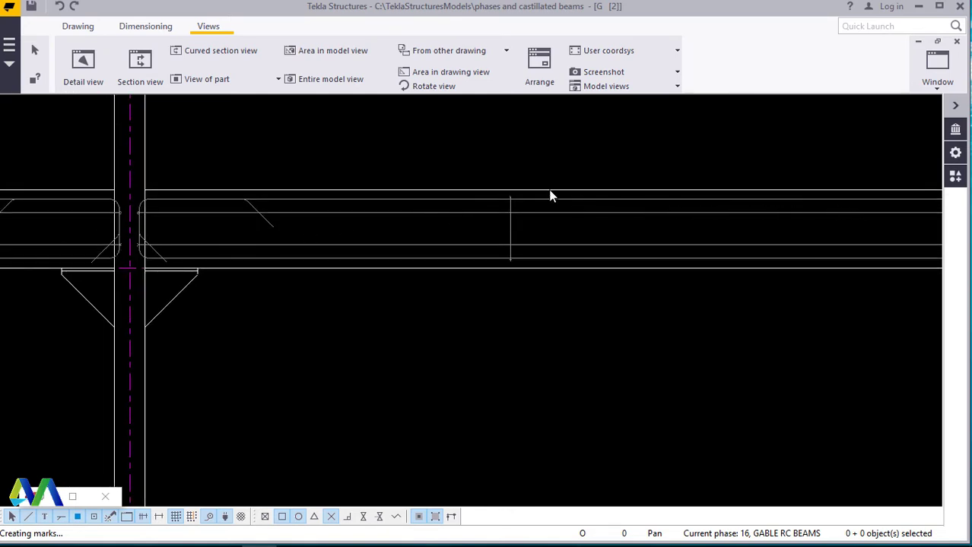
scroll(510, 234, down, 1)
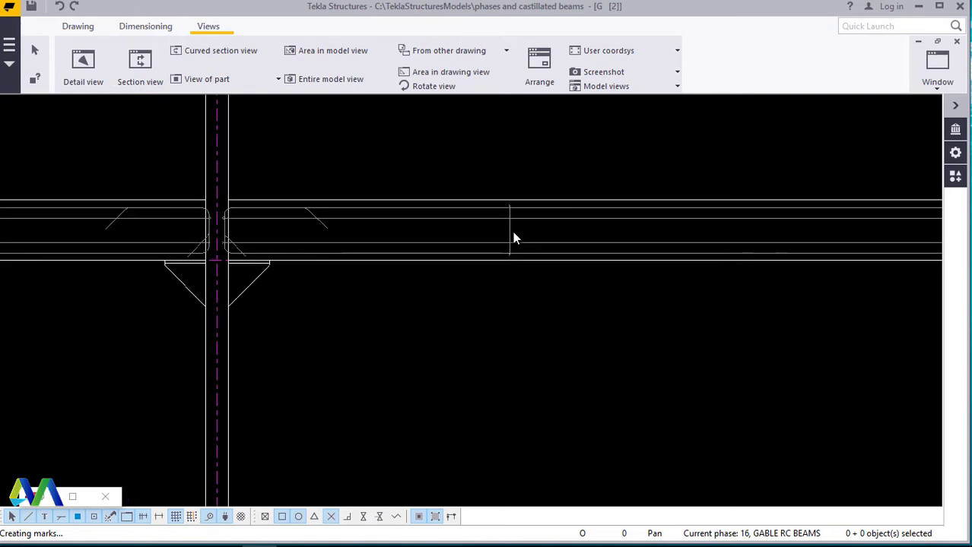
scroll(511, 228, up, 2)
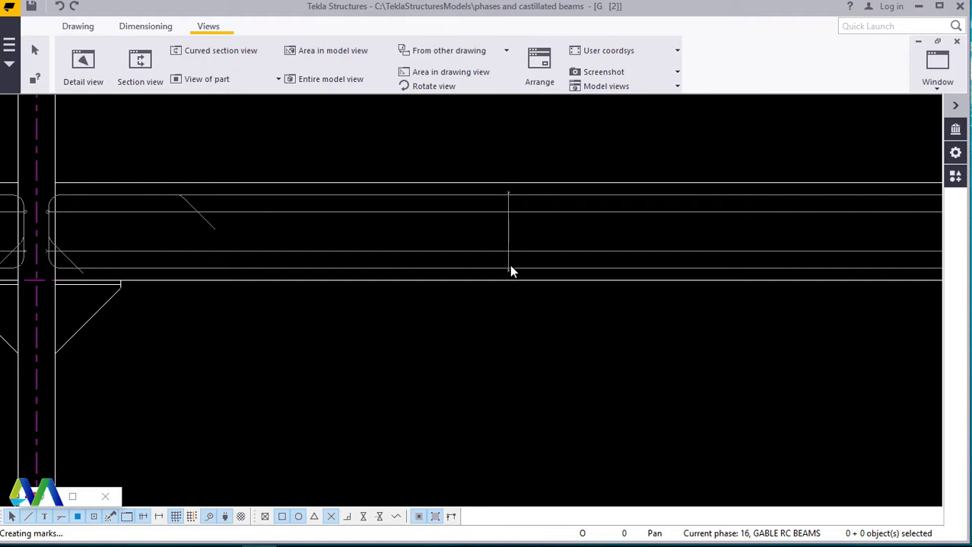
scroll(509, 268, down, 4)
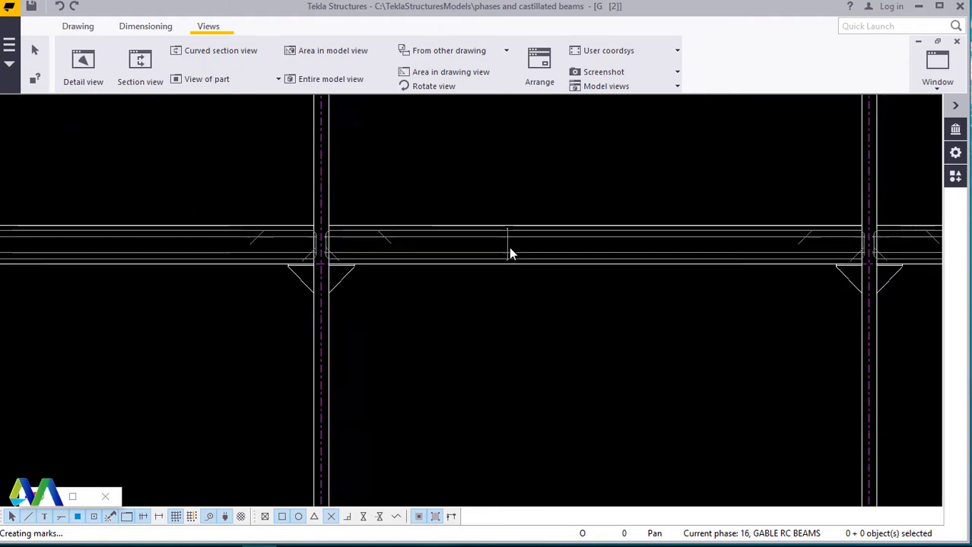
scroll(519, 251, down, 4)
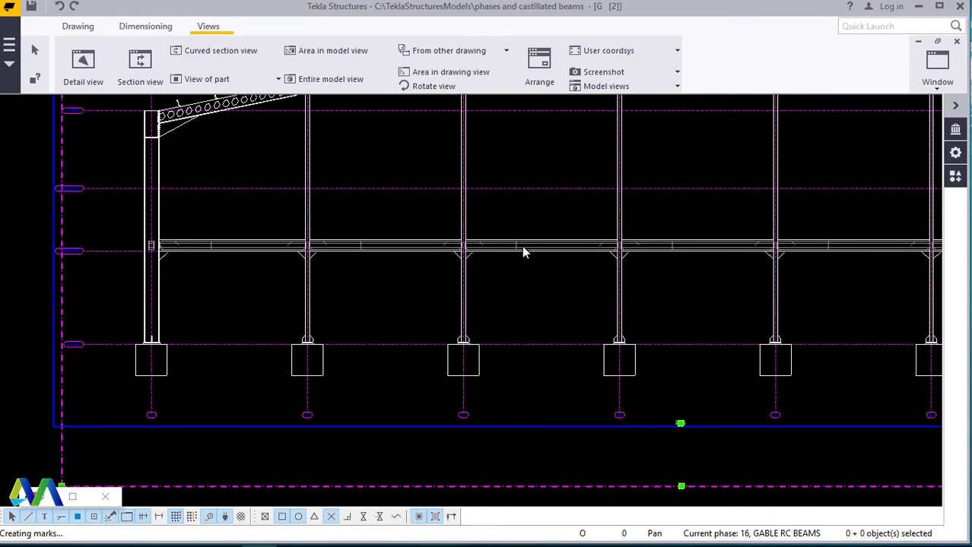
scroll(523, 251, down, 1)
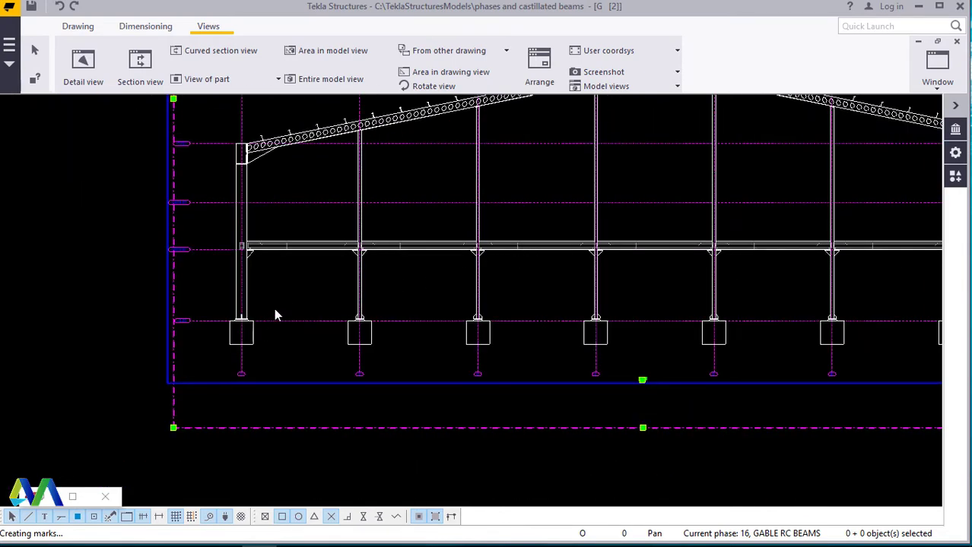
Step: Examine the elevation grid labels beside the section's first column, from the eaves level down to the beam level
scroll(256, 174, down, 3)
scroll(139, 174, up, 6)
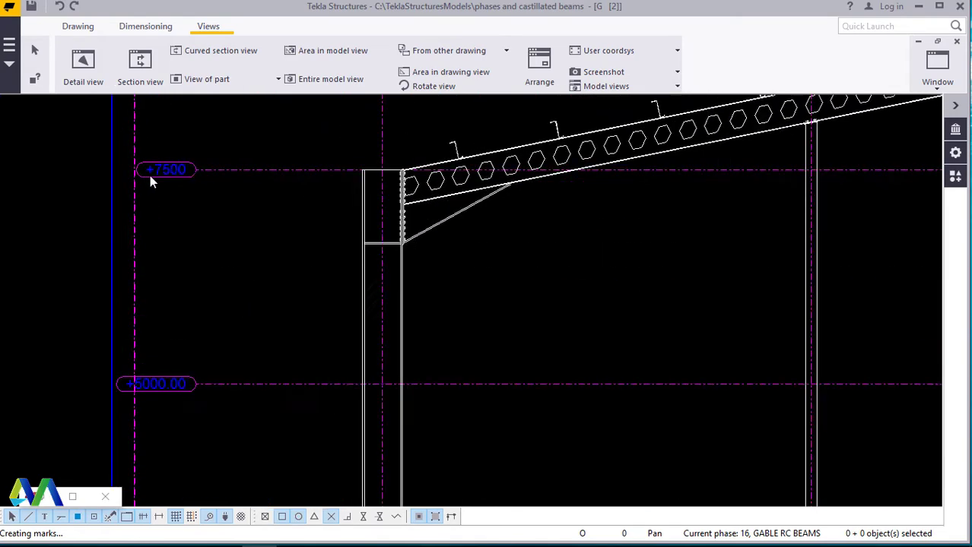
scroll(150, 176, up, 2)
scroll(196, 163, down, 3)
scroll(175, 348, up, 1)
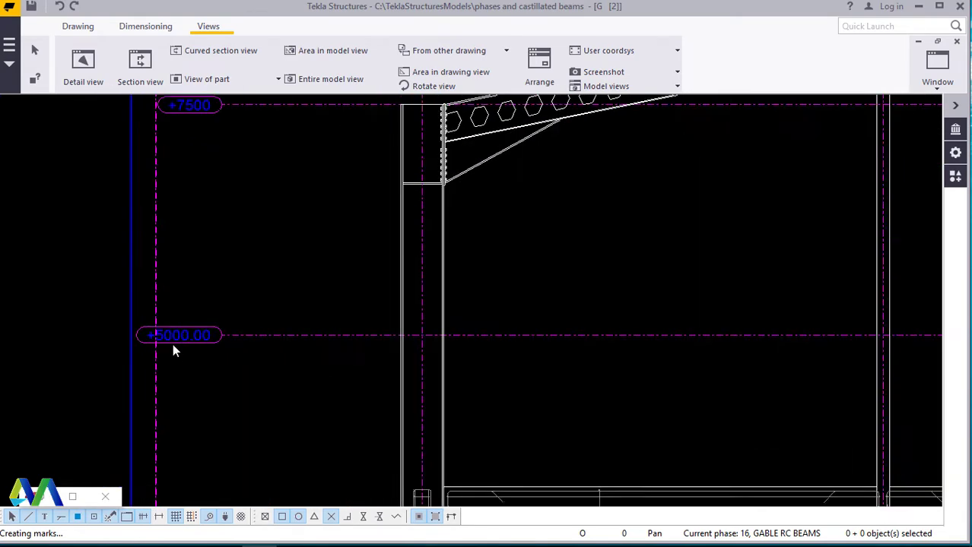
scroll(173, 352, up, 1)
scroll(223, 219, down, 1)
scroll(245, 308, down, 1)
scroll(198, 451, up, 1)
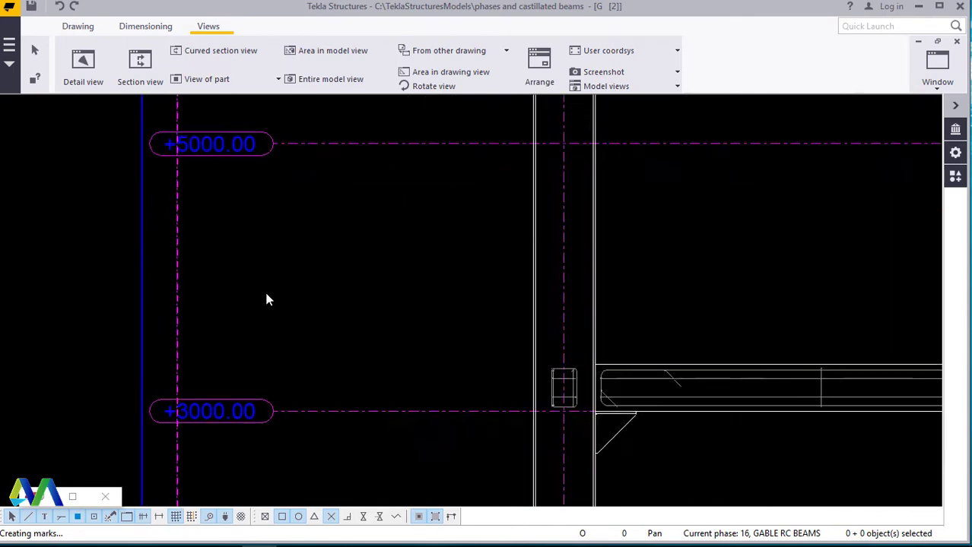
Step: Examine the gable section from its elevation grid labels and column bases up to the full frame beside the plan
scroll(281, 298, down, 3)
scroll(329, 475, up, 1)
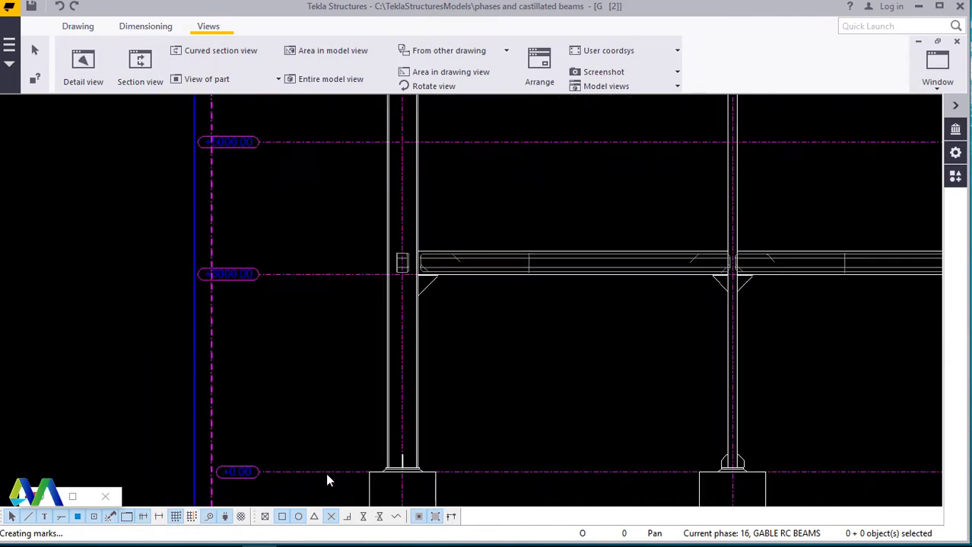
scroll(327, 480, up, 2)
scroll(289, 396, down, 4)
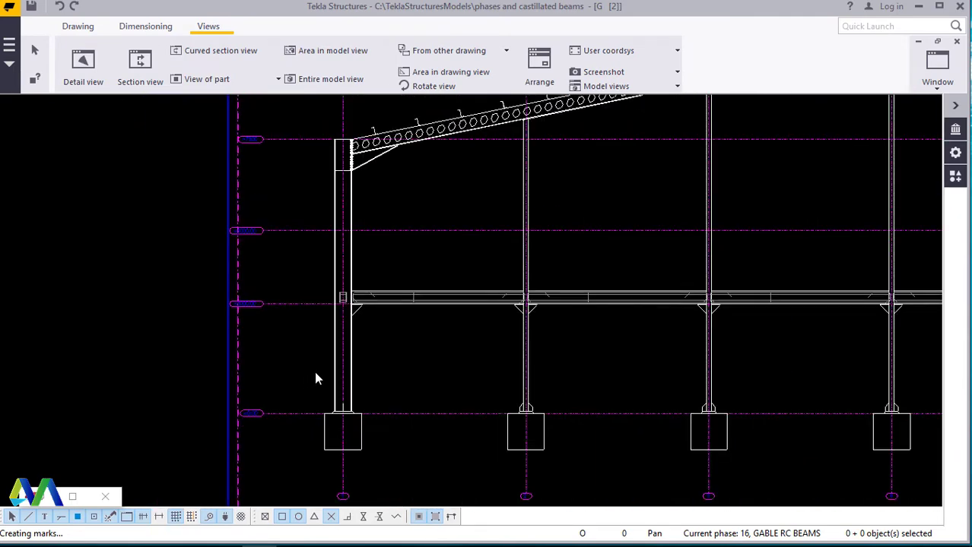
scroll(289, 371, down, 2)
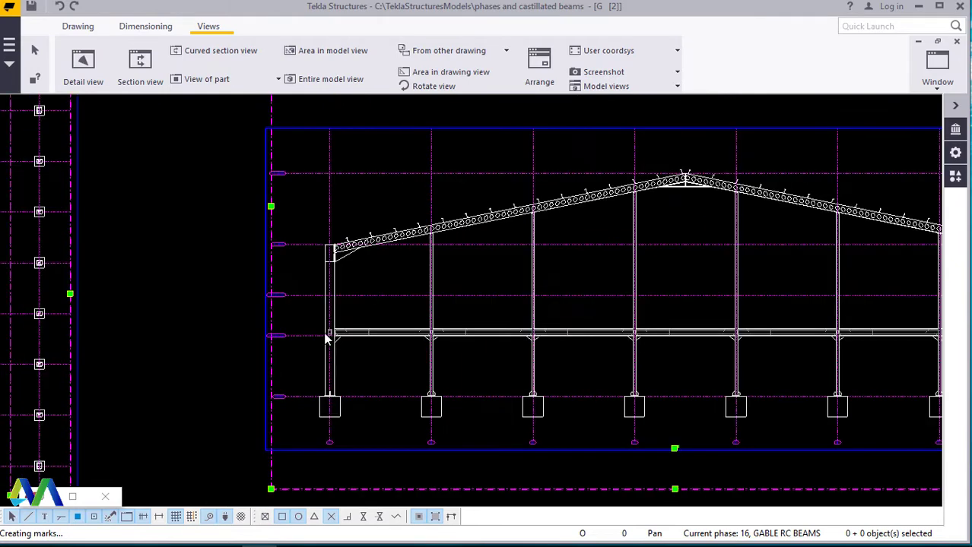
scroll(325, 338, down, 1)
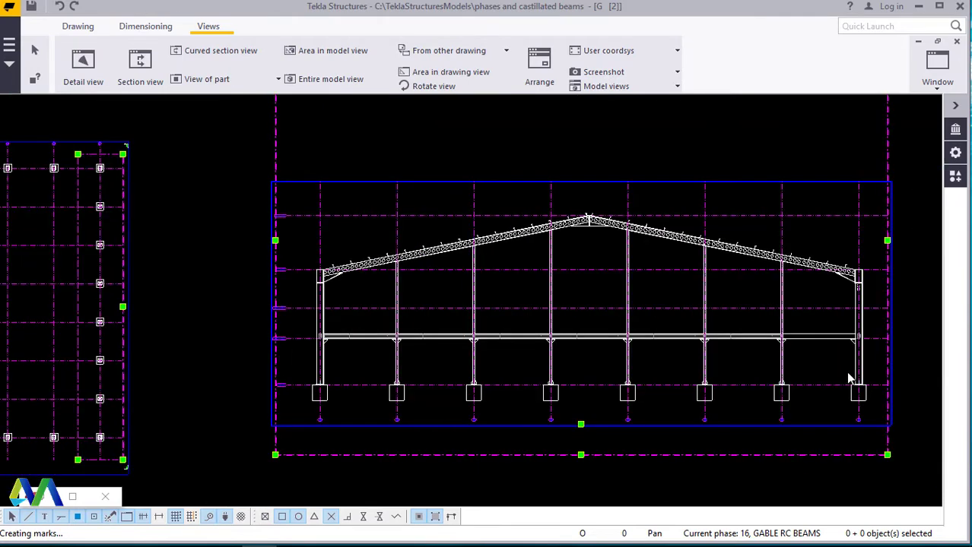
scroll(845, 371, up, 2)
scroll(847, 373, down, 1)
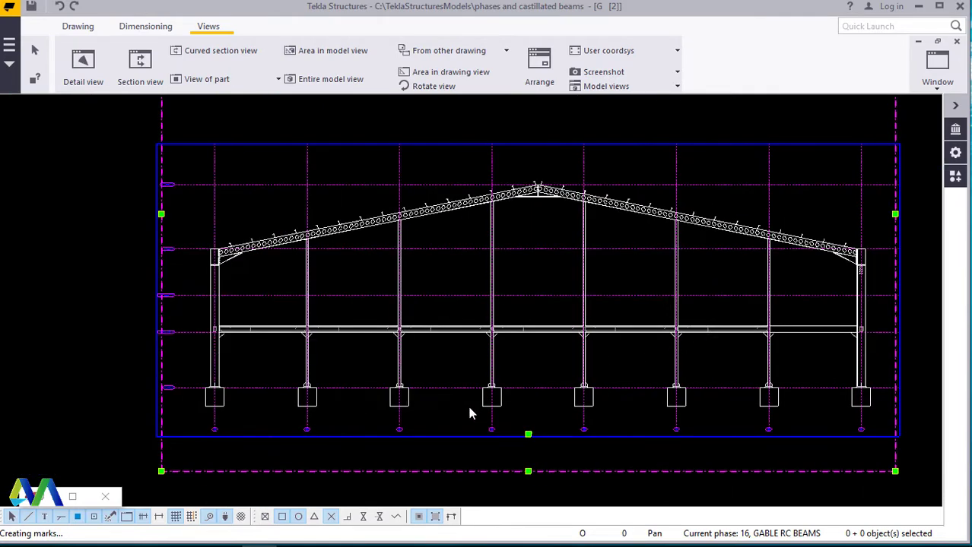
scroll(508, 413, up, 3)
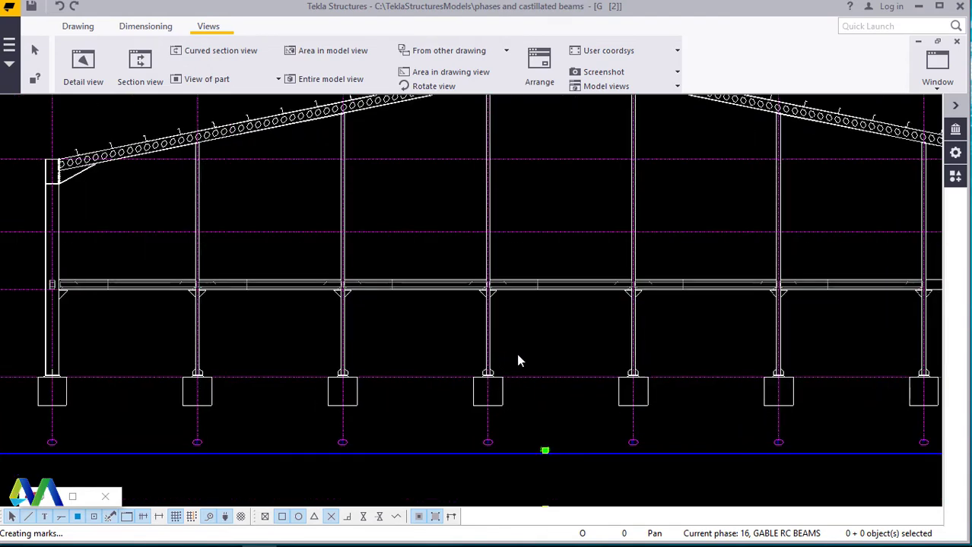
scroll(654, 324, down, 1)
scroll(724, 272, down, 1)
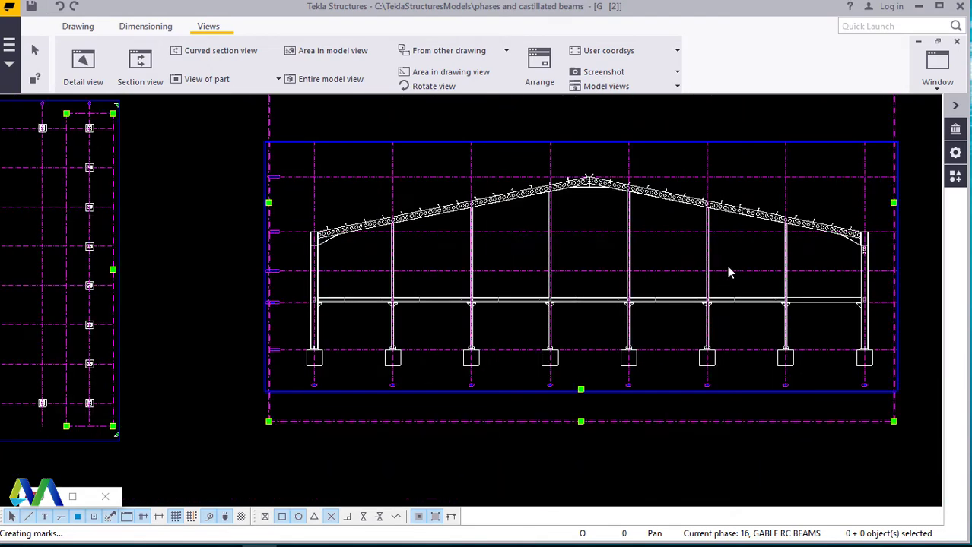
scroll(736, 259, down, 1)
scroll(747, 255, down, 2)
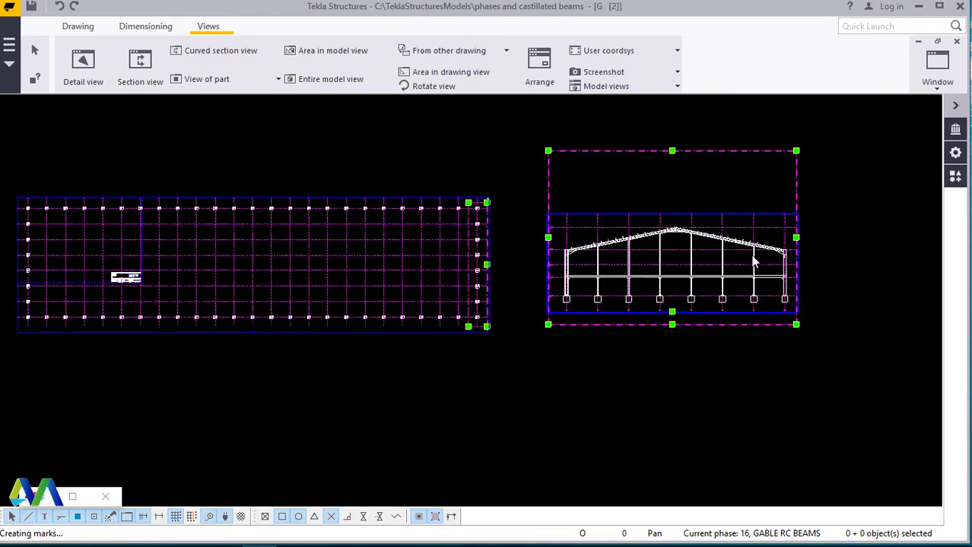
Step: Start a new section view and define its cut plane along the outer side of the plan's lower column row, across the building's full length
scroll(20, 329, up, 1)
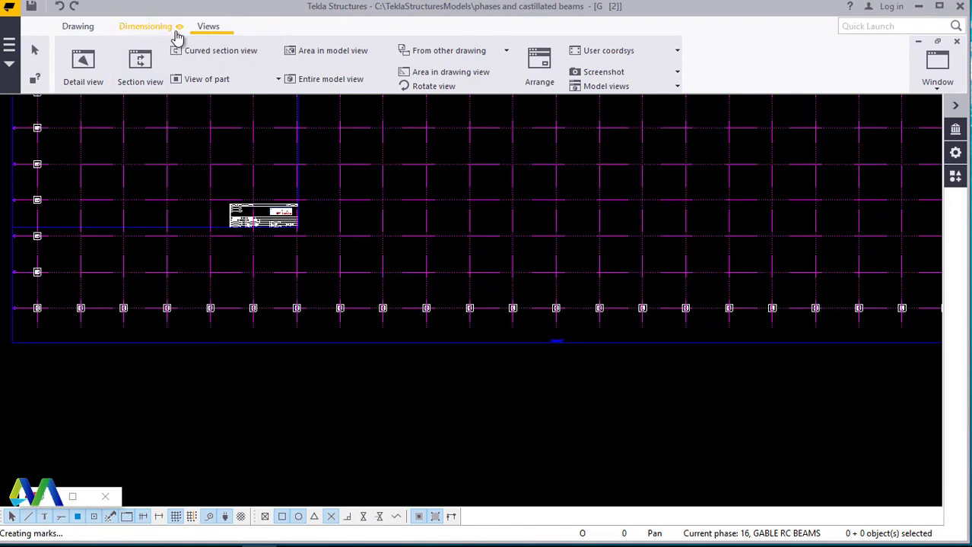
click(140, 65)
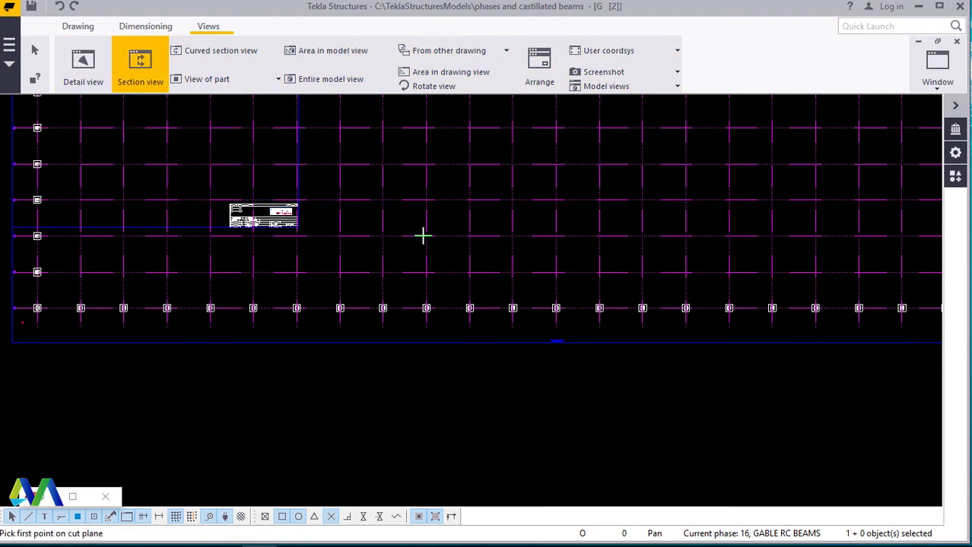
scroll(418, 236, down, 1)
scroll(76, 308, down, 2)
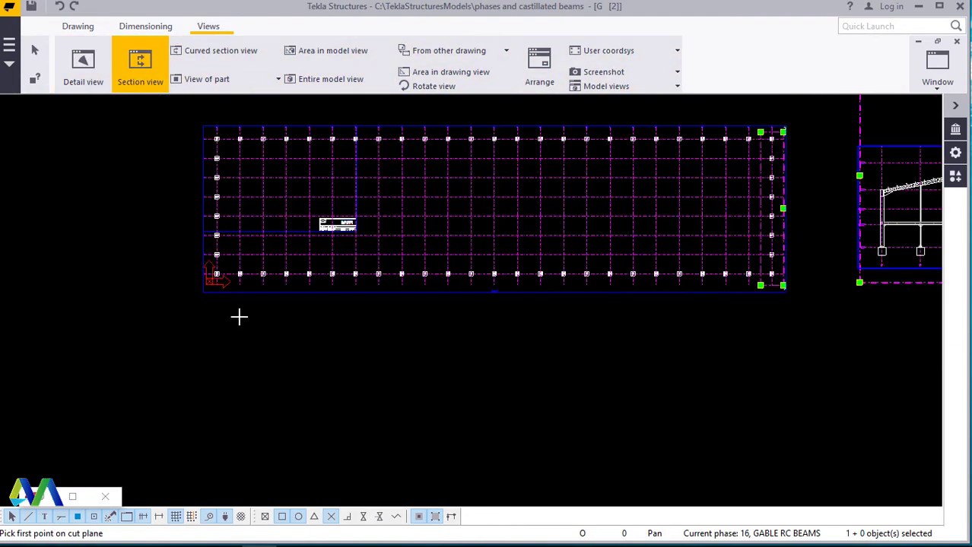
scroll(239, 277, up, 4)
scroll(334, 240, up, 4)
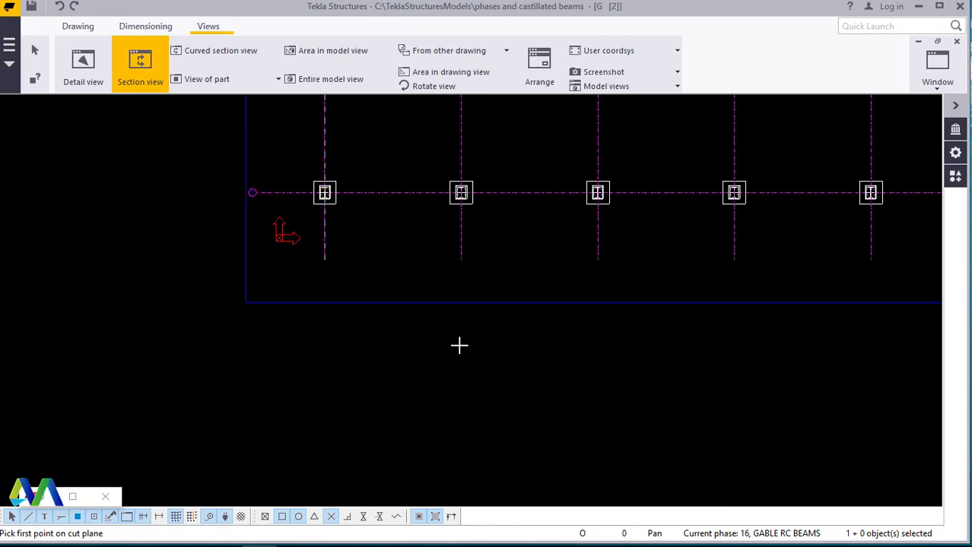
scroll(84, 295, down, 3)
scroll(93, 295, down, 2)
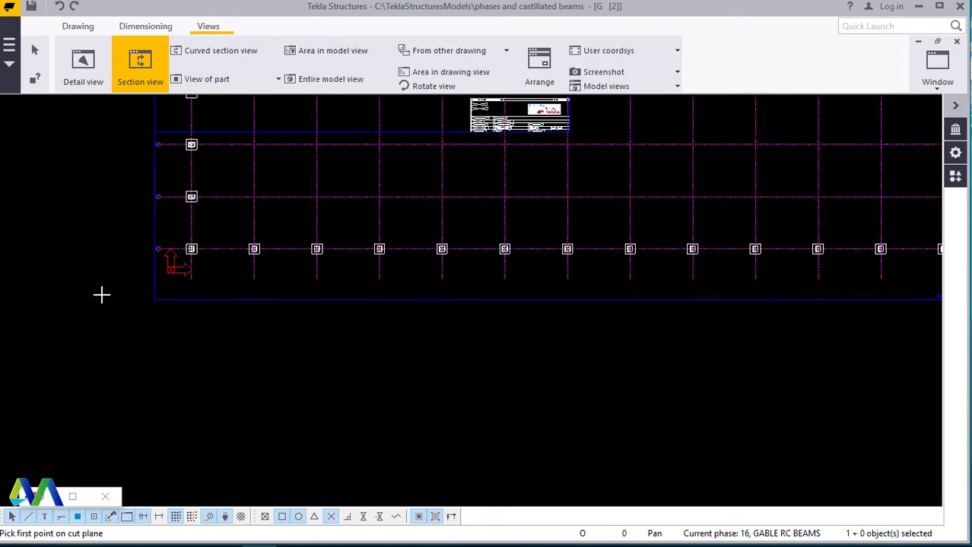
scroll(297, 283, down, 1)
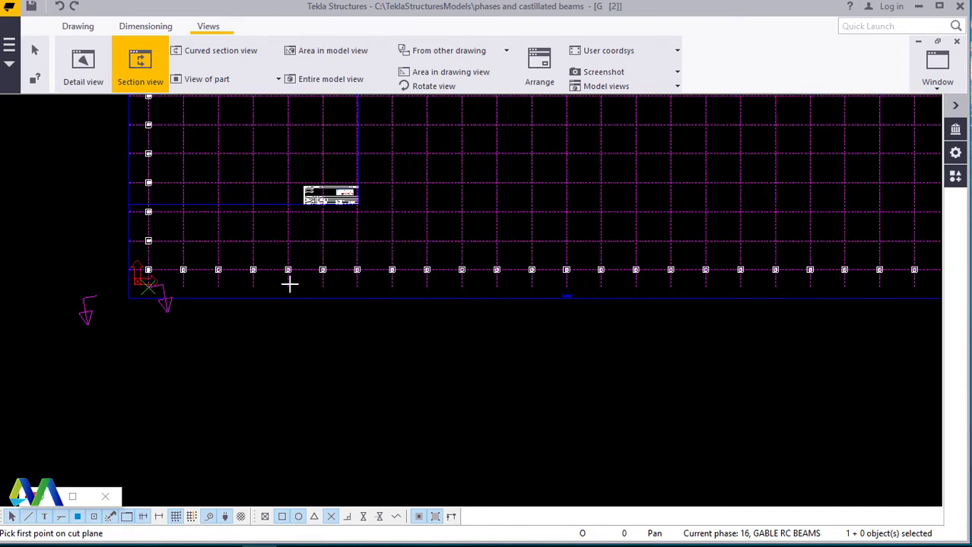
scroll(267, 285, down, 1)
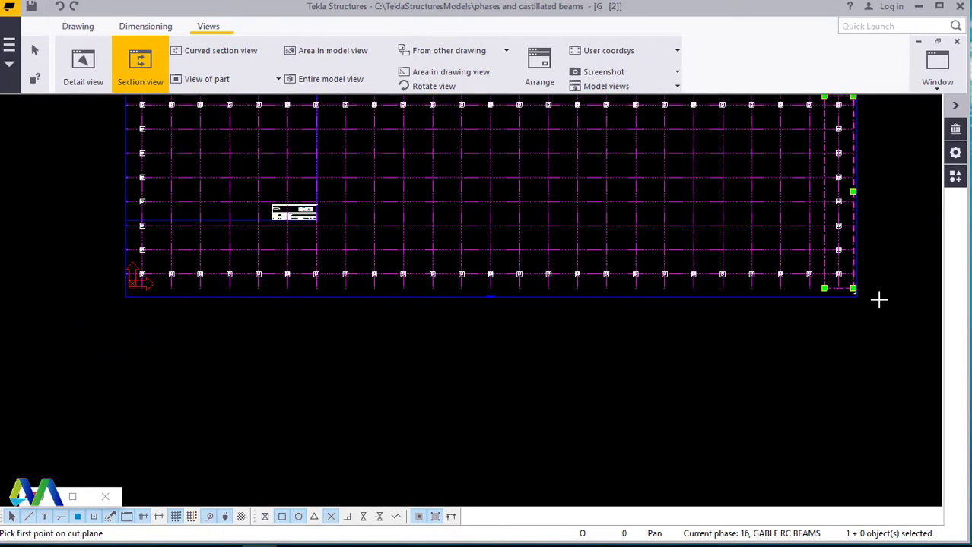
scroll(859, 285, down, 2)
scroll(603, 287, down, 1)
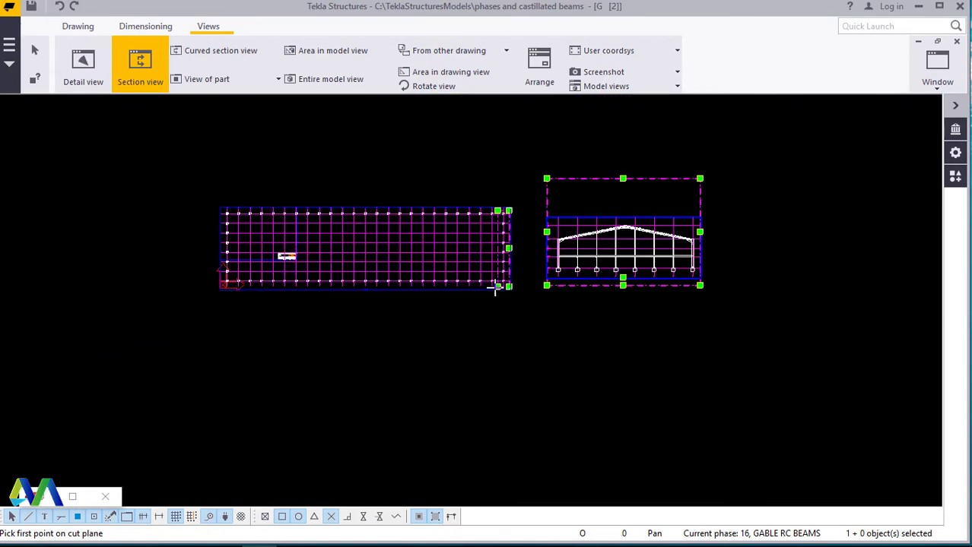
scroll(495, 287, up, 1)
scroll(157, 278, up, 1)
scroll(55, 278, up, 1)
scroll(54, 274, up, 1)
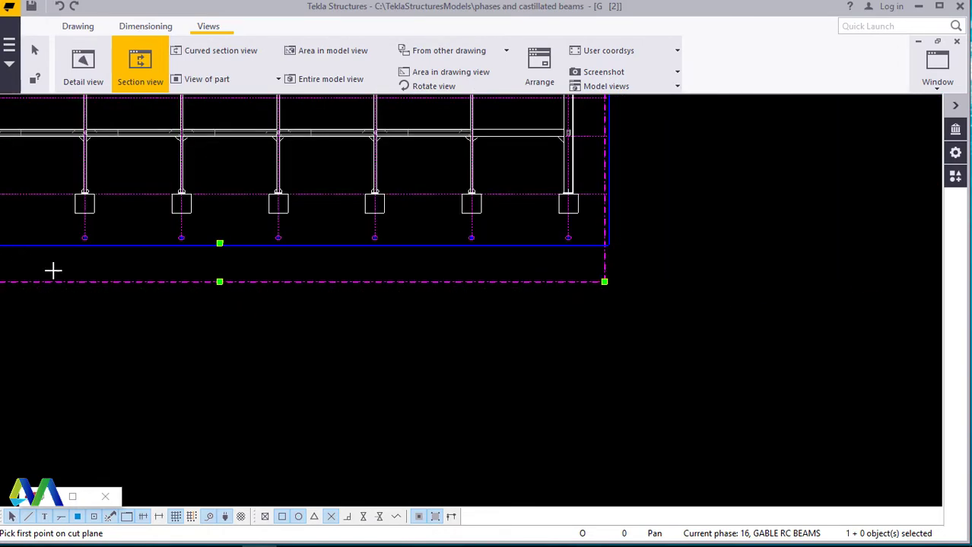
scroll(380, 289, up, 1)
scroll(783, 304, down, 3)
scroll(813, 301, up, 1)
scroll(819, 302, down, 2)
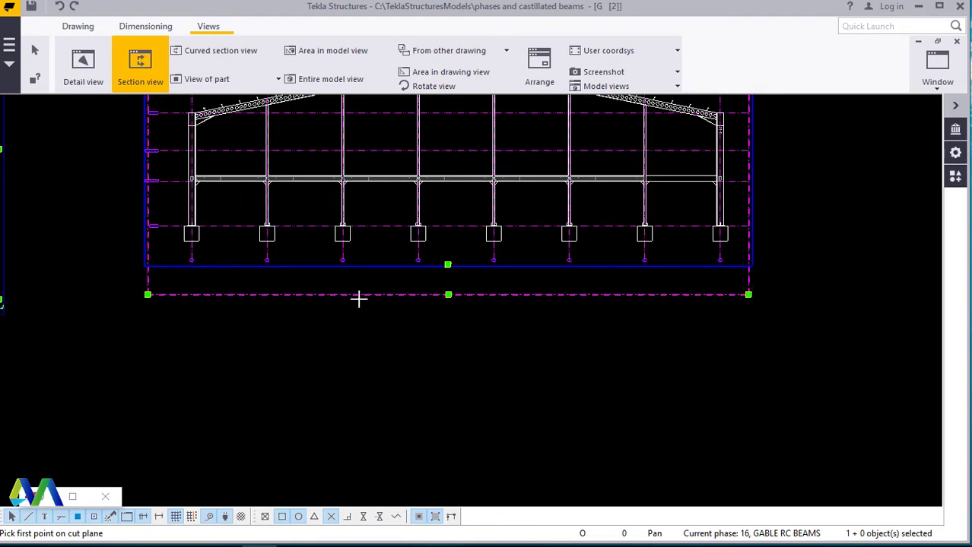
scroll(344, 293, up, 1)
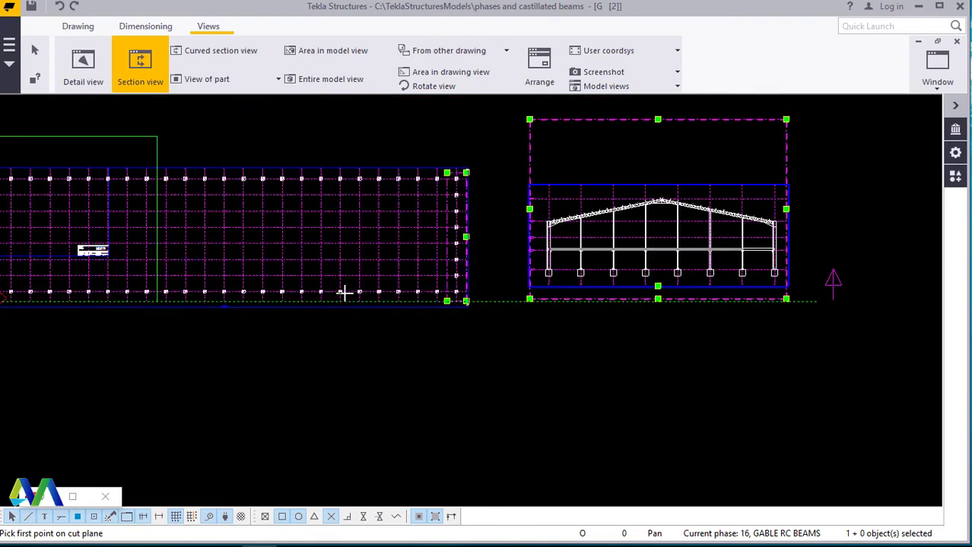
scroll(464, 302, up, 1)
scroll(547, 303, up, 1)
scroll(629, 302, up, 1)
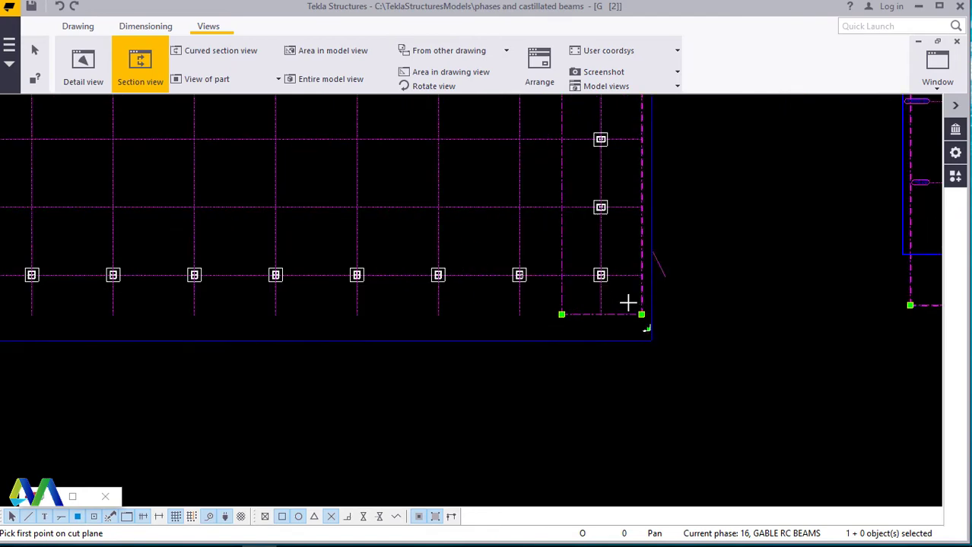
scroll(631, 302, up, 1)
scroll(568, 319, up, 1)
click(570, 327)
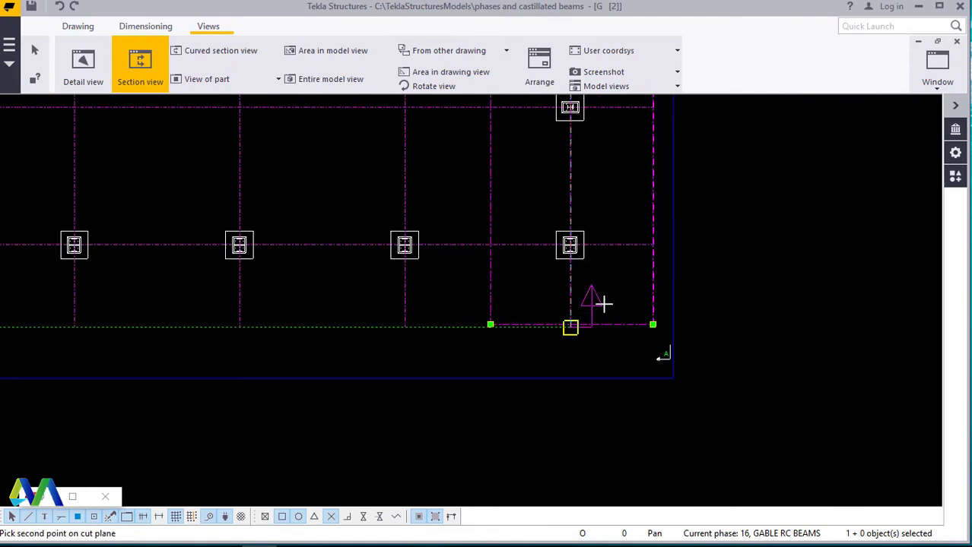
click(665, 336)
Step: Define the section's cut box around the lower column row, extending past the end columns and halfway into the first bay
scroll(677, 350, down, 2)
scroll(688, 319, down, 1)
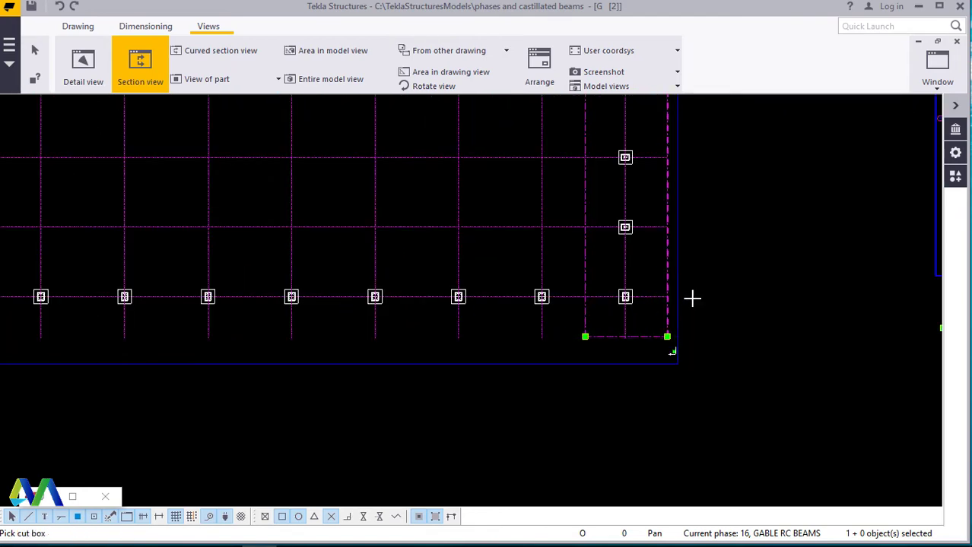
scroll(699, 272, down, 1)
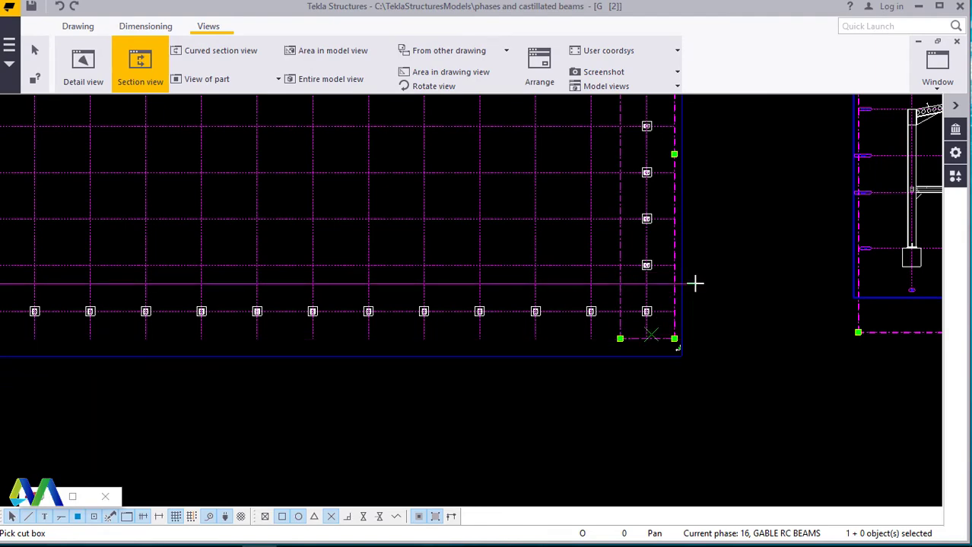
scroll(696, 283, down, 1)
scroll(697, 284, down, 1)
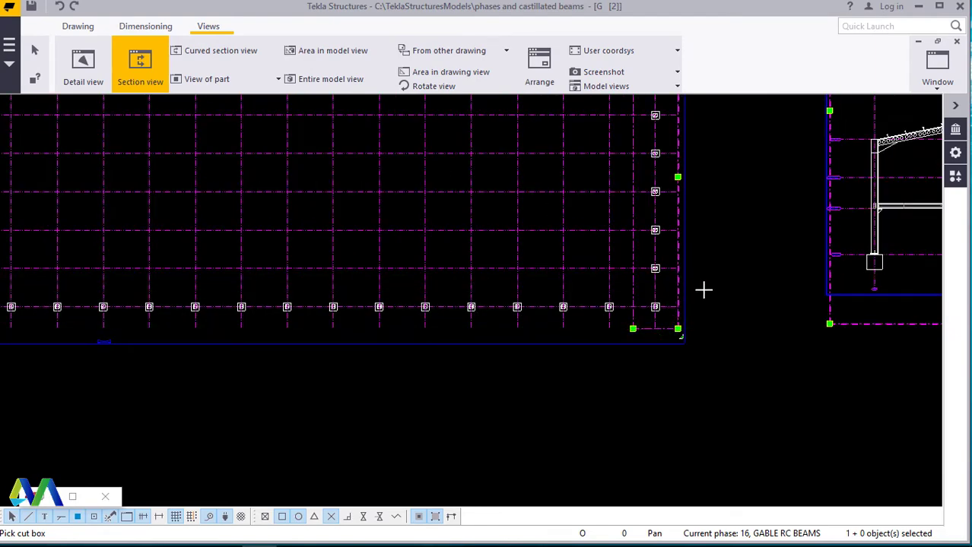
scroll(702, 288, down, 1)
scroll(705, 285, down, 1)
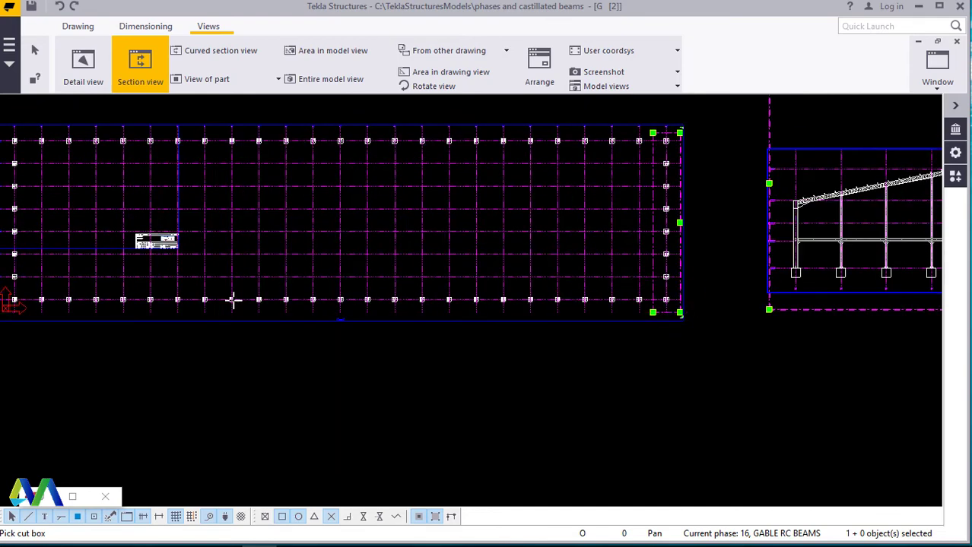
scroll(535, 339, down, 2)
scroll(479, 331, down, 1)
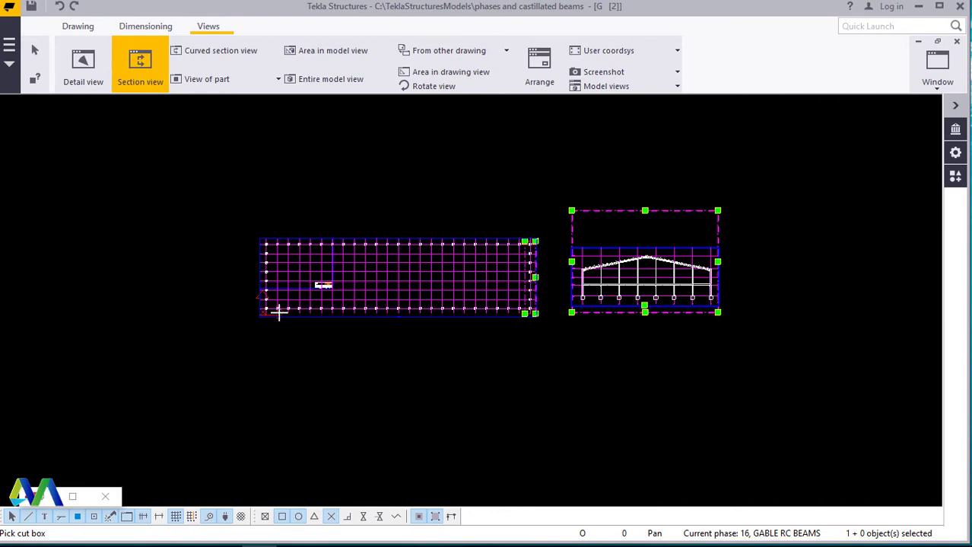
scroll(289, 312, up, 1)
scroll(291, 312, up, 1)
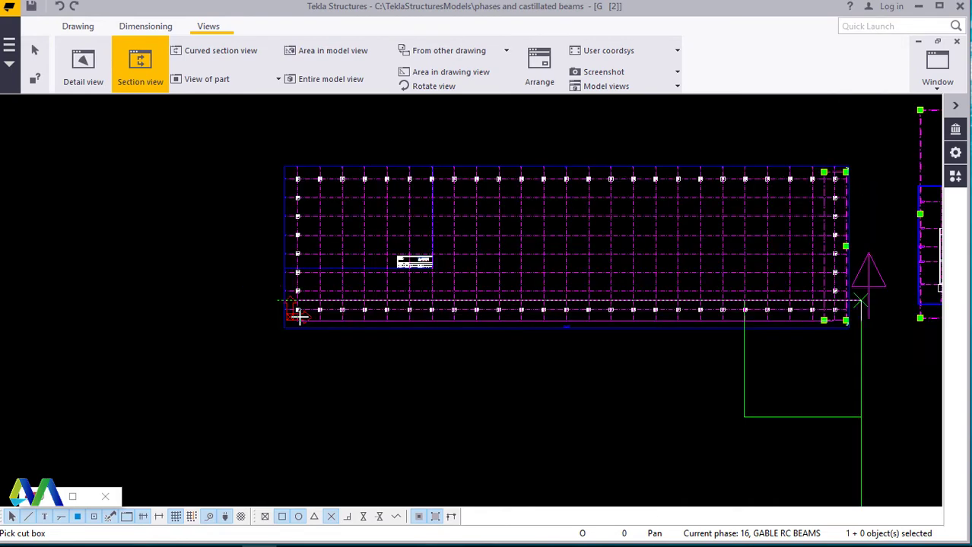
scroll(295, 308, up, 2)
scroll(295, 309, up, 2)
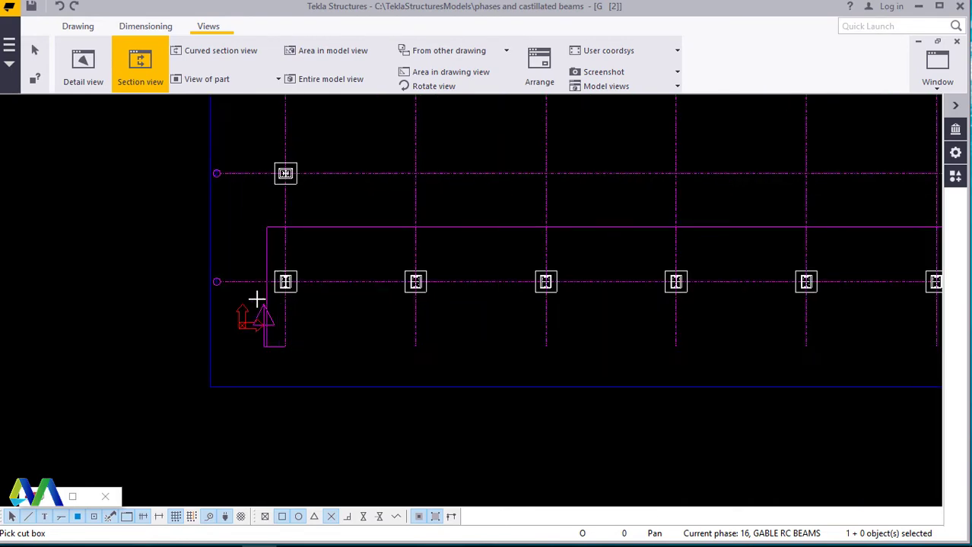
click(235, 296)
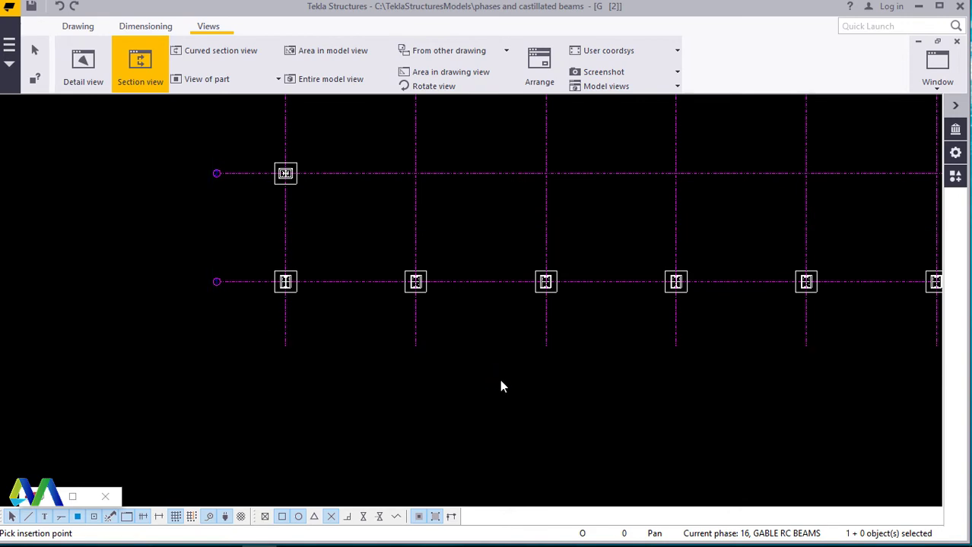
Step: Insert the longitudinal section view below the plan and extend its boundary to cover the building's full height
click(501, 387)
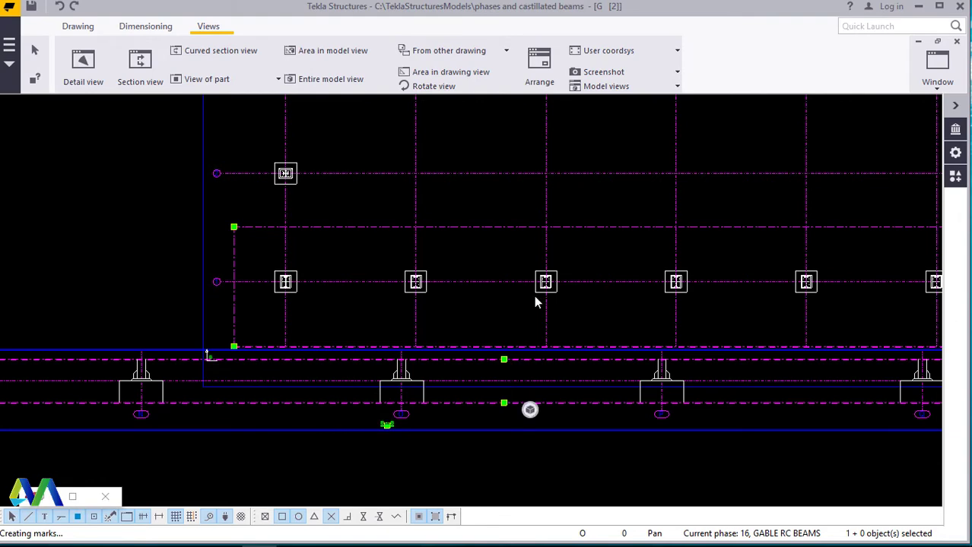
scroll(213, 228, down, 5)
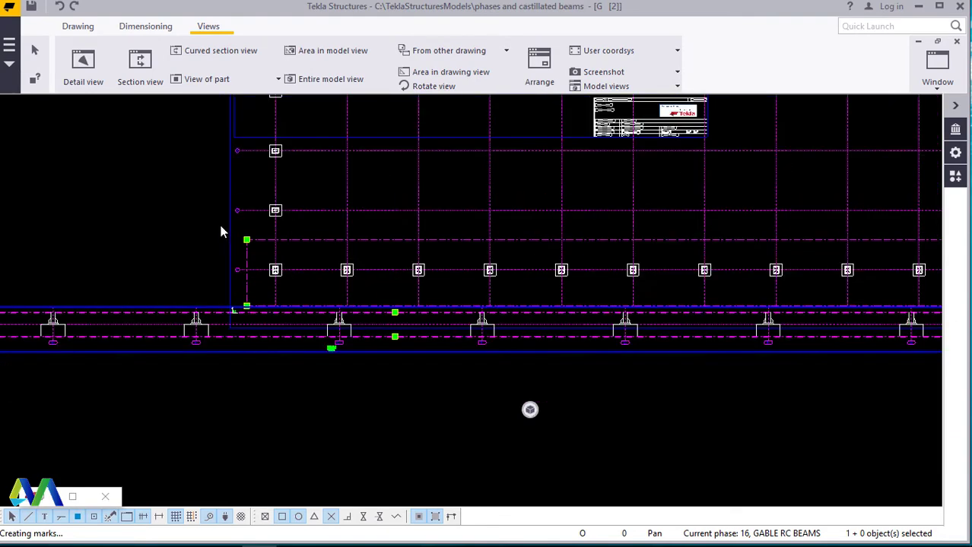
scroll(612, 335, down, 2)
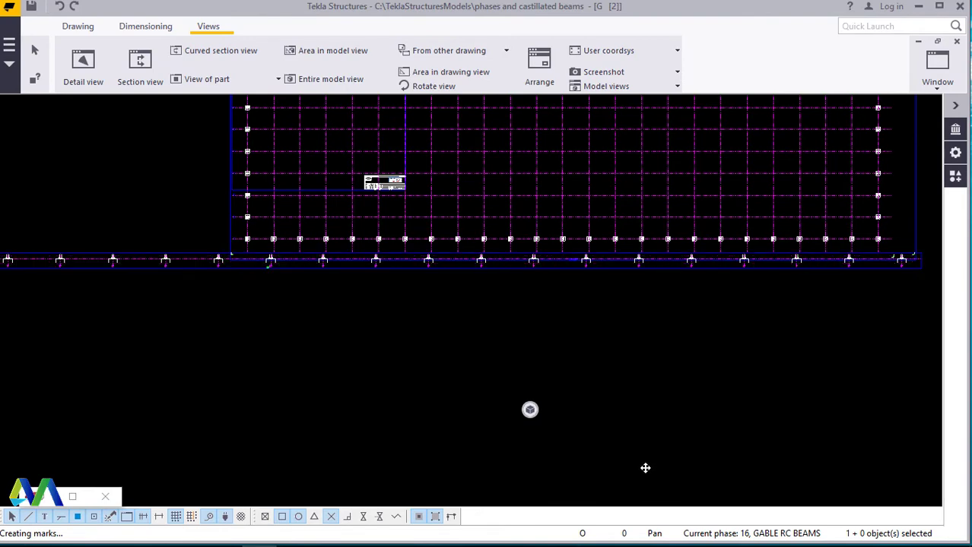
drag(646, 476, 613, 453)
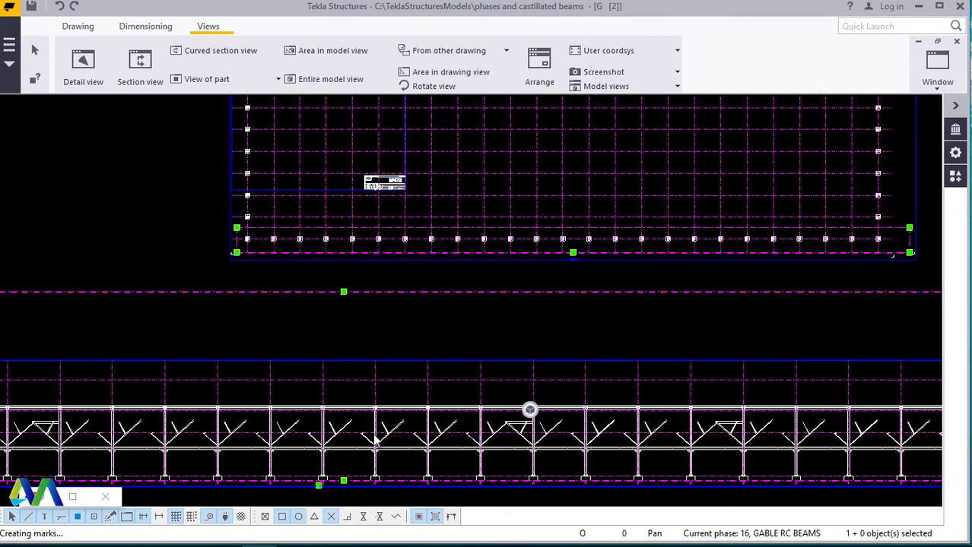
scroll(406, 429, up, 8)
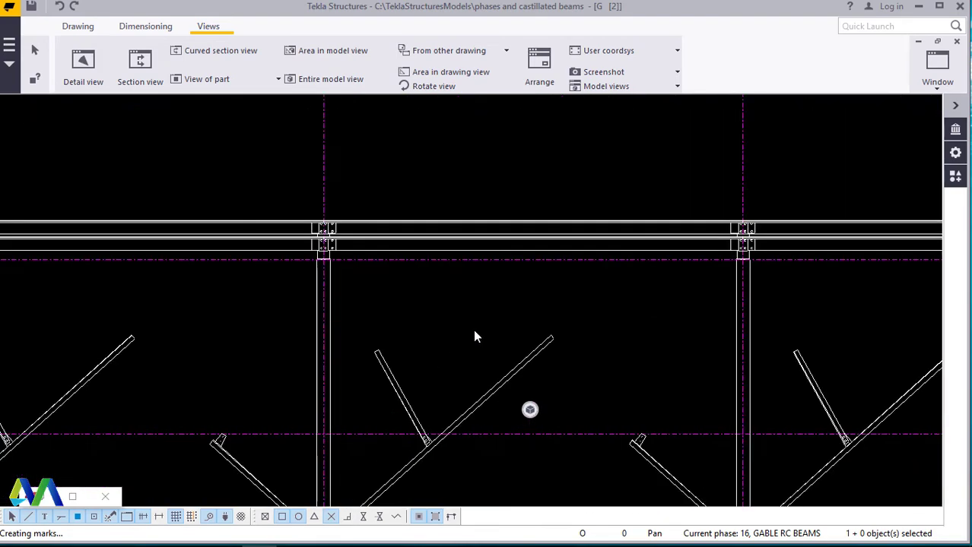
scroll(525, 312, down, 6)
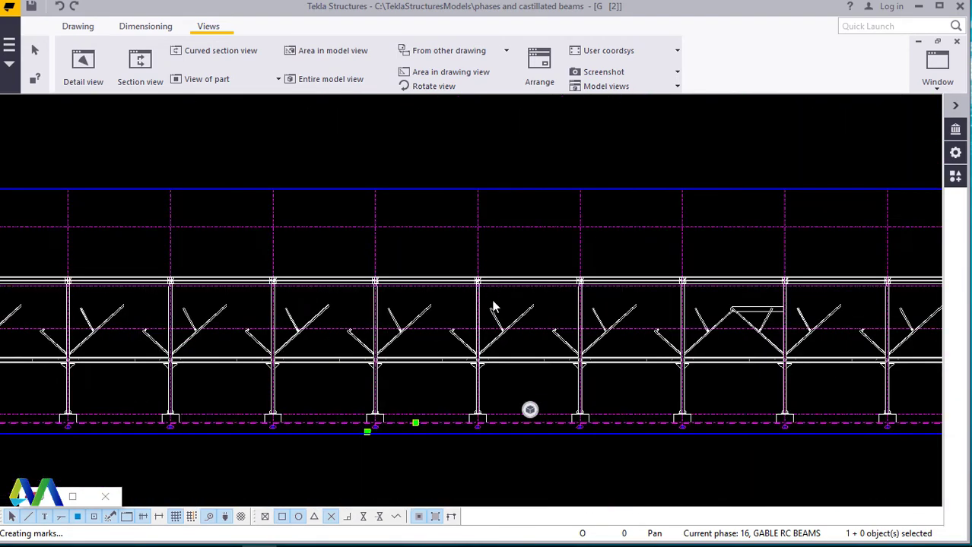
Step: Set the longitudinal section view's depth down and depth up to 5000 in its view properties and modify the view
scroll(498, 420, down, 2)
scroll(507, 373, up, 2)
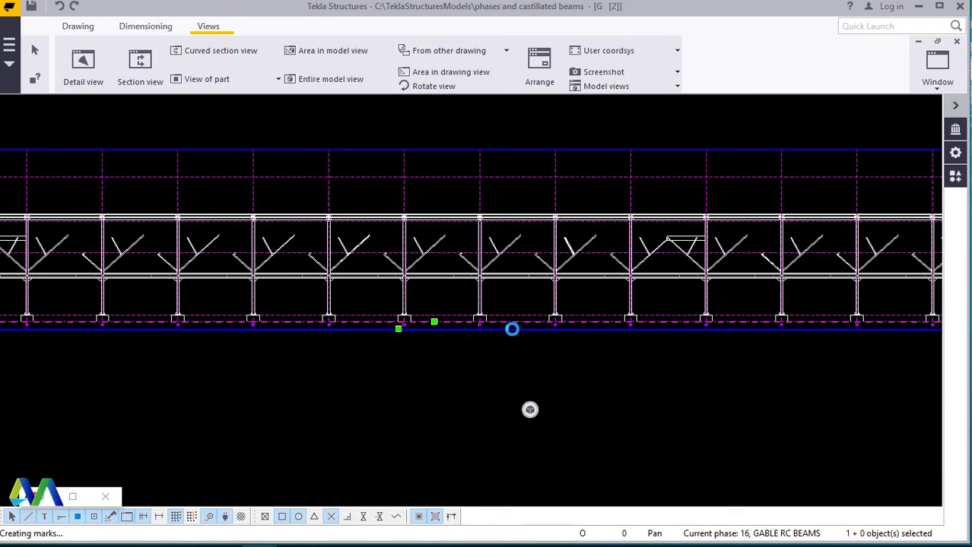
double_click(511, 328)
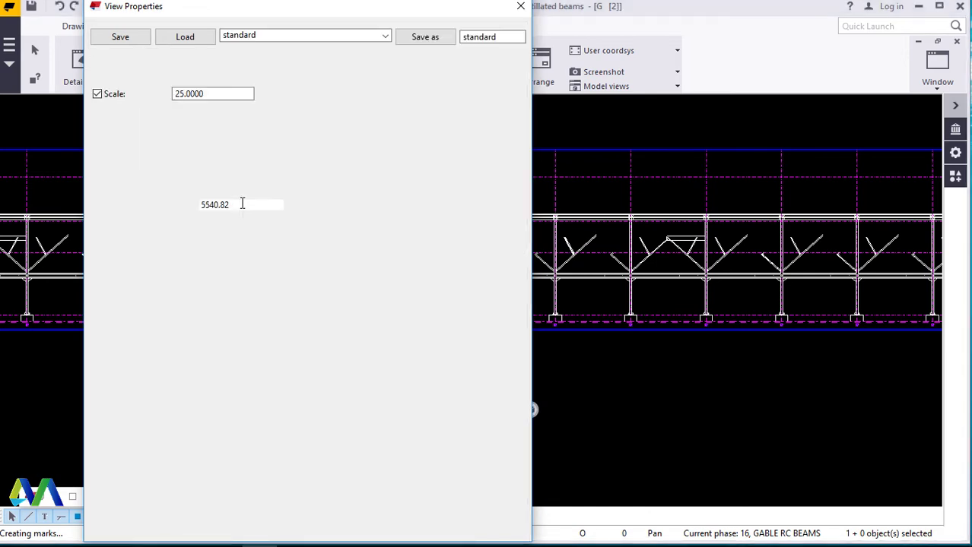
click(368, 206)
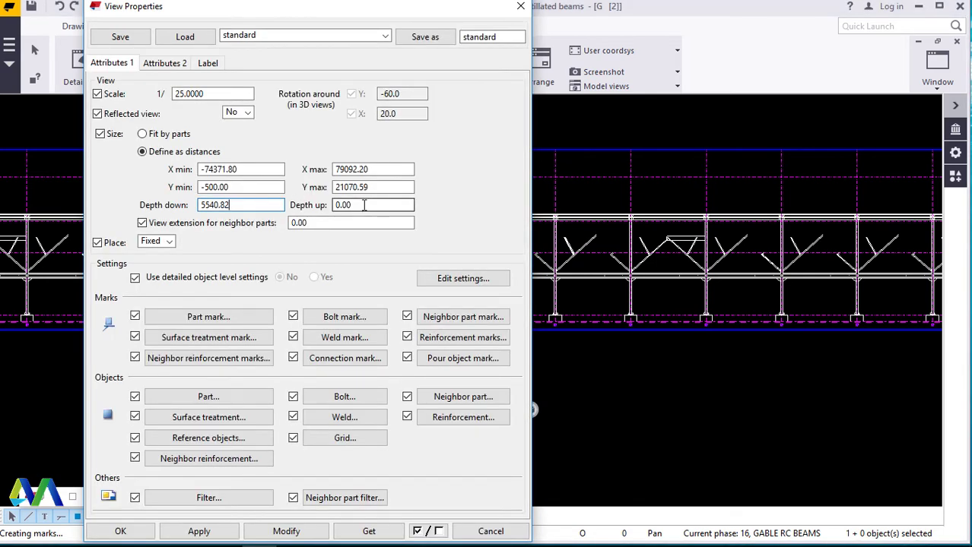
drag(368, 206, 336, 204)
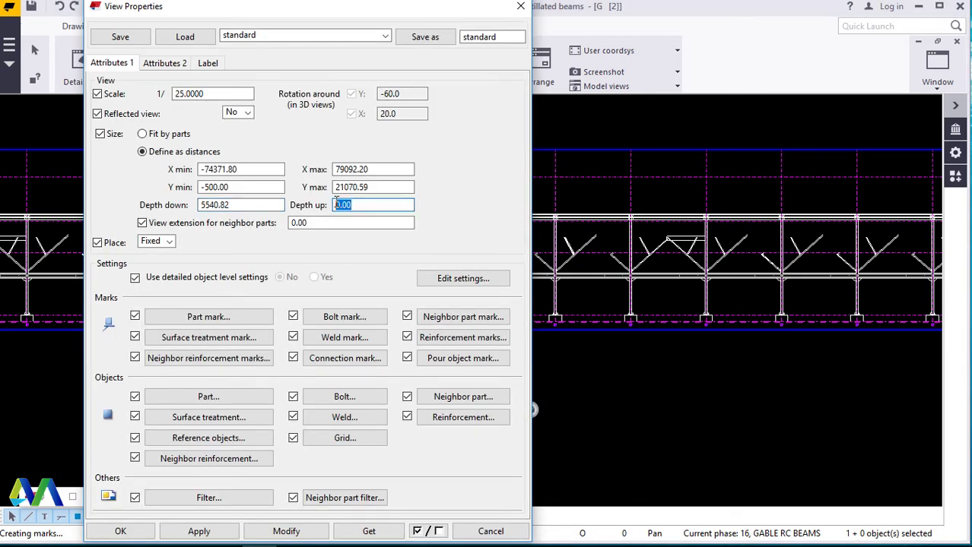
text(5000)
drag(262, 205, 199, 199)
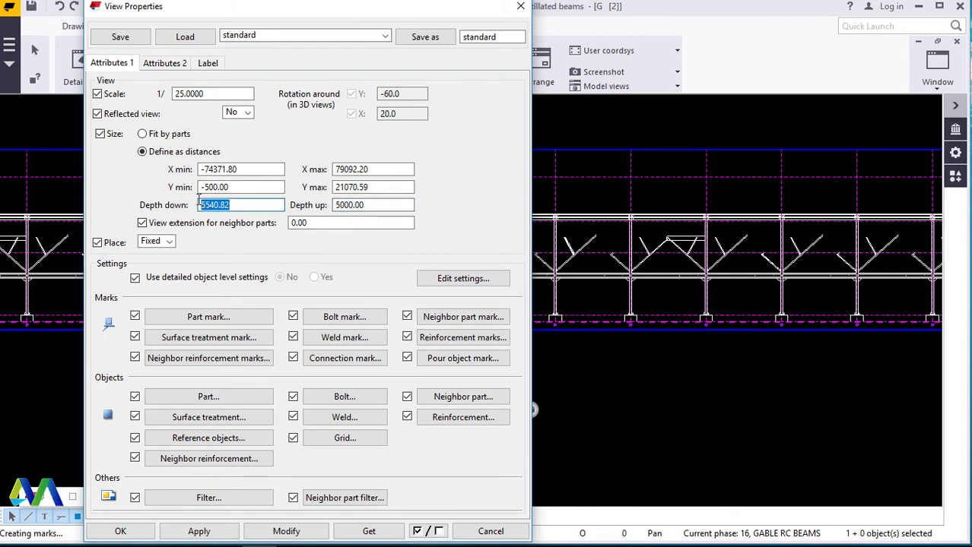
text(5000)
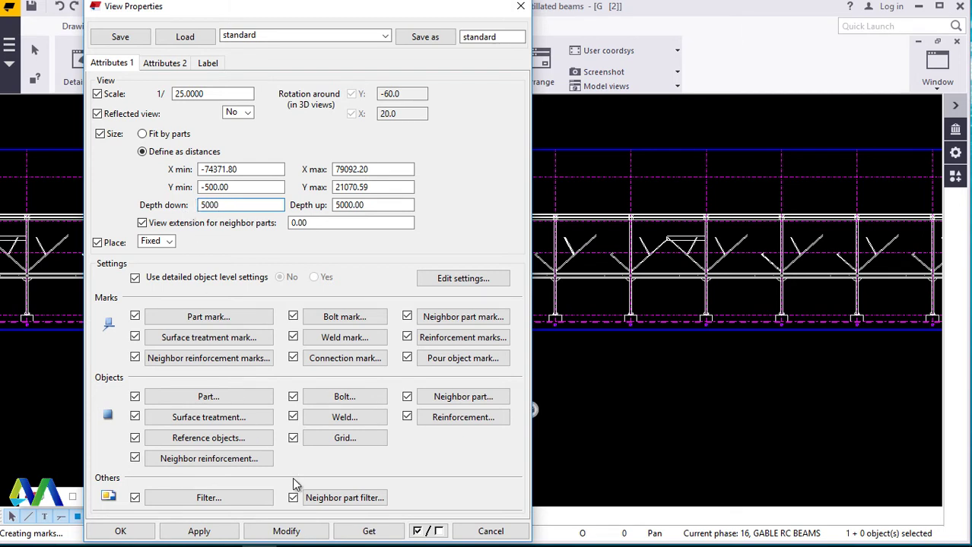
click(300, 532)
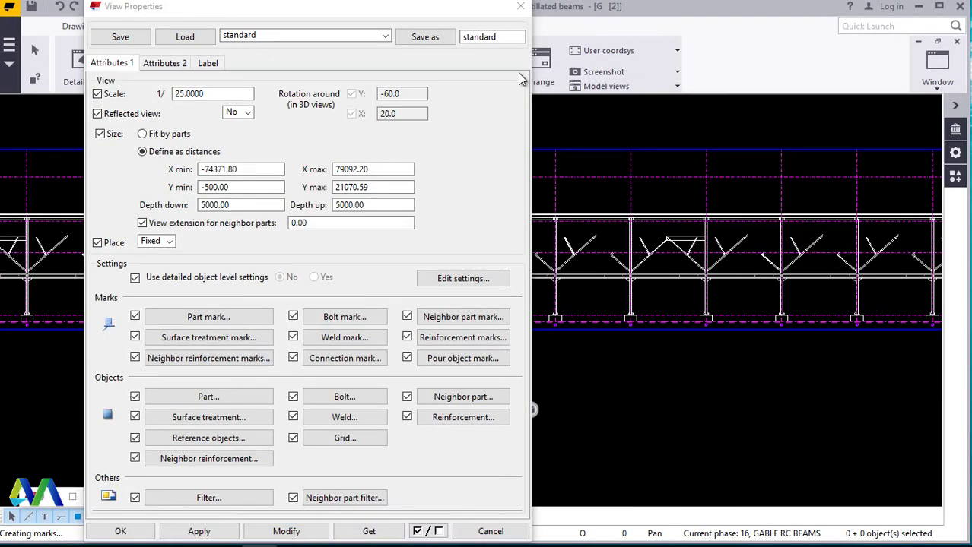
click(191, 487)
key(Return)
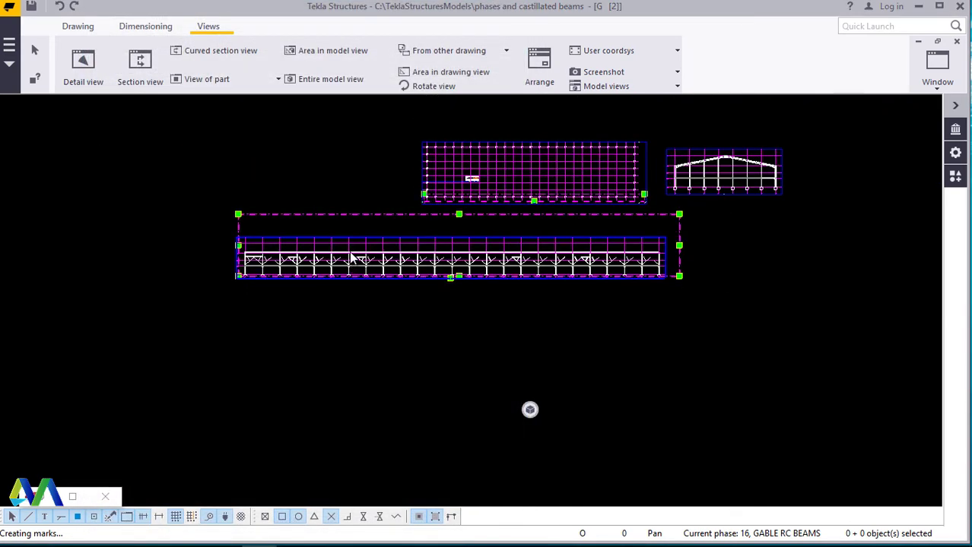
Step: Examine the longitudinal section's columns and bracing along the building's length, and the column grid of the plan above it
scroll(388, 240, up, 2)
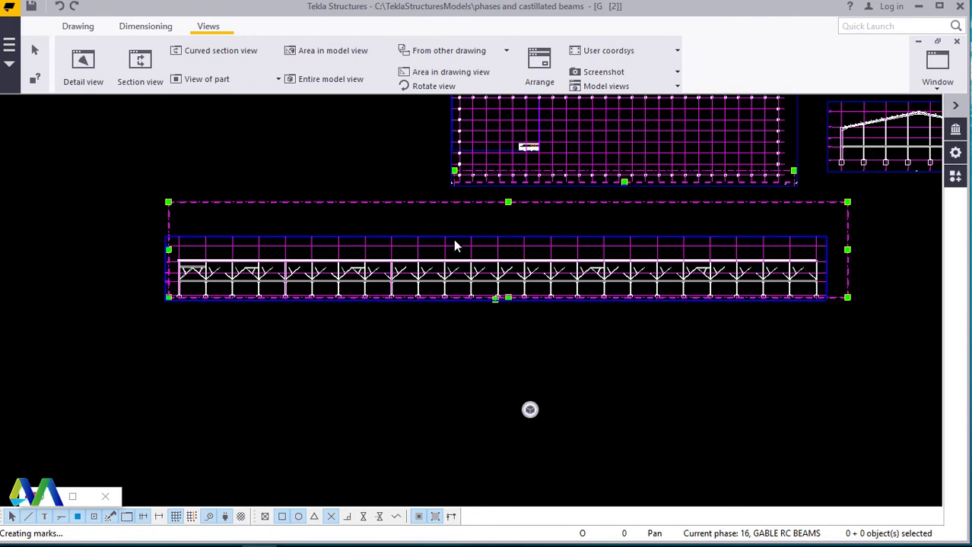
scroll(488, 224, up, 2)
scroll(326, 392, up, 2)
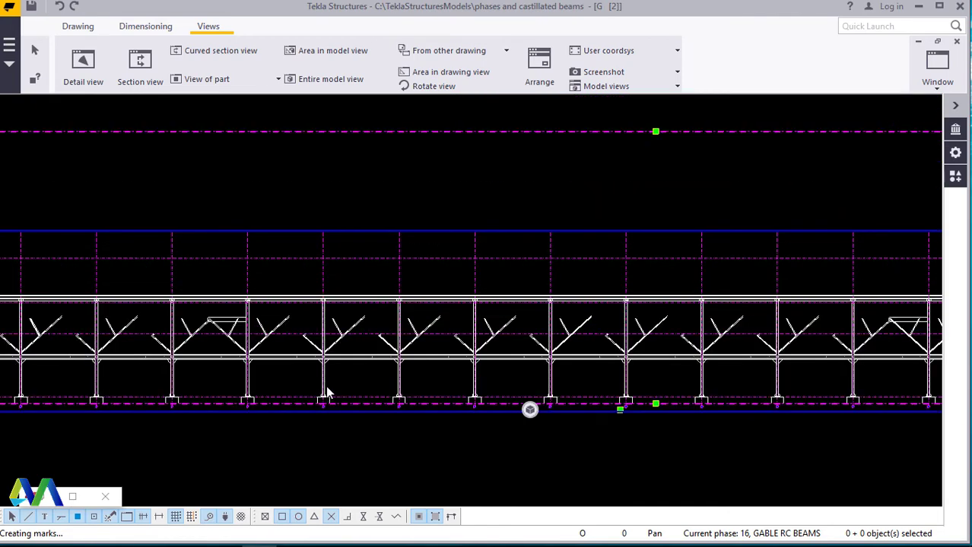
scroll(293, 378, down, 1)
scroll(278, 372, down, 3)
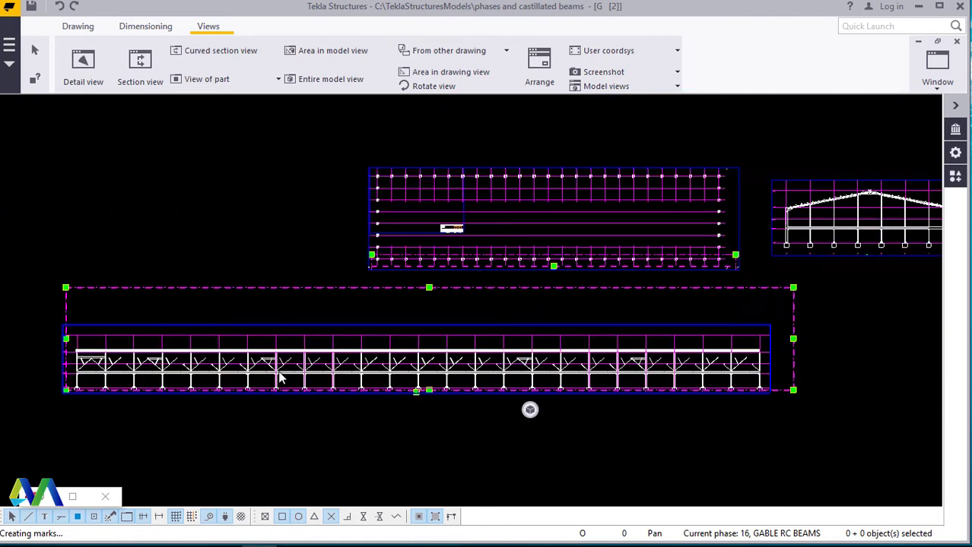
scroll(425, 314, up, 1)
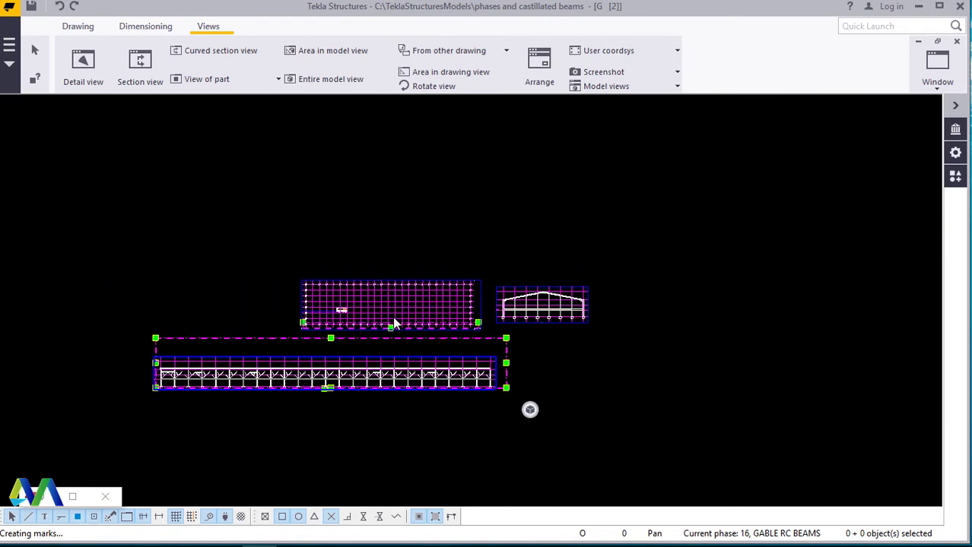
scroll(392, 316, up, 1)
scroll(394, 319, up, 1)
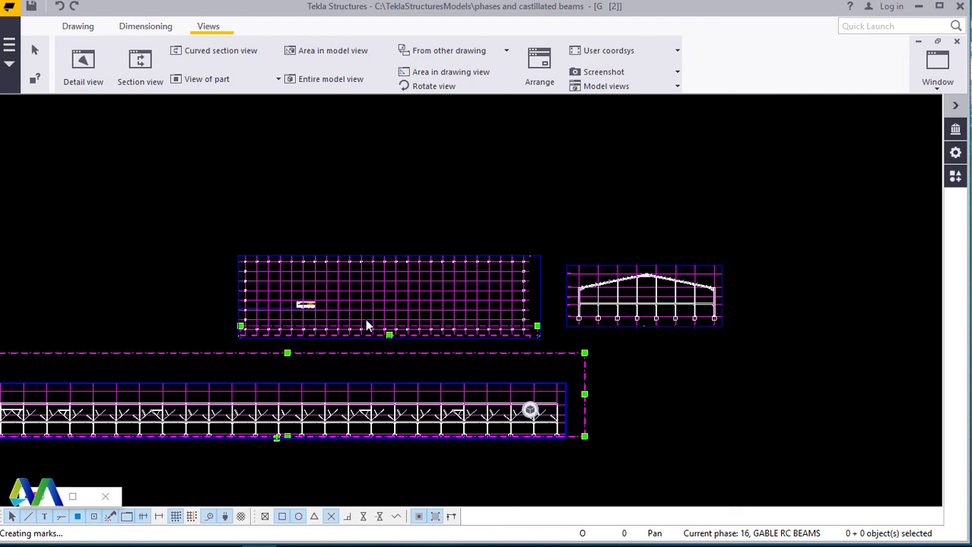
scroll(366, 332, up, 1)
scroll(563, 287, up, 1)
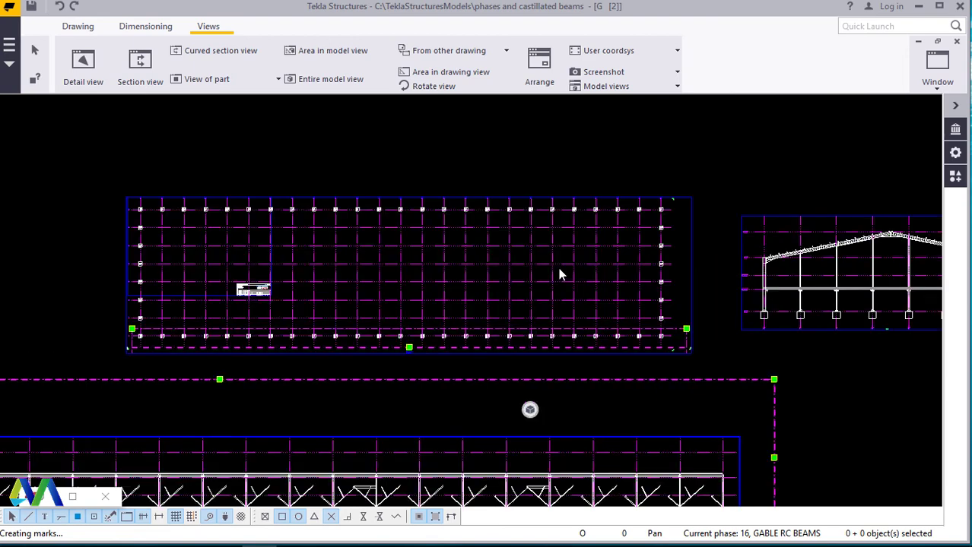
scroll(687, 266, up, 1)
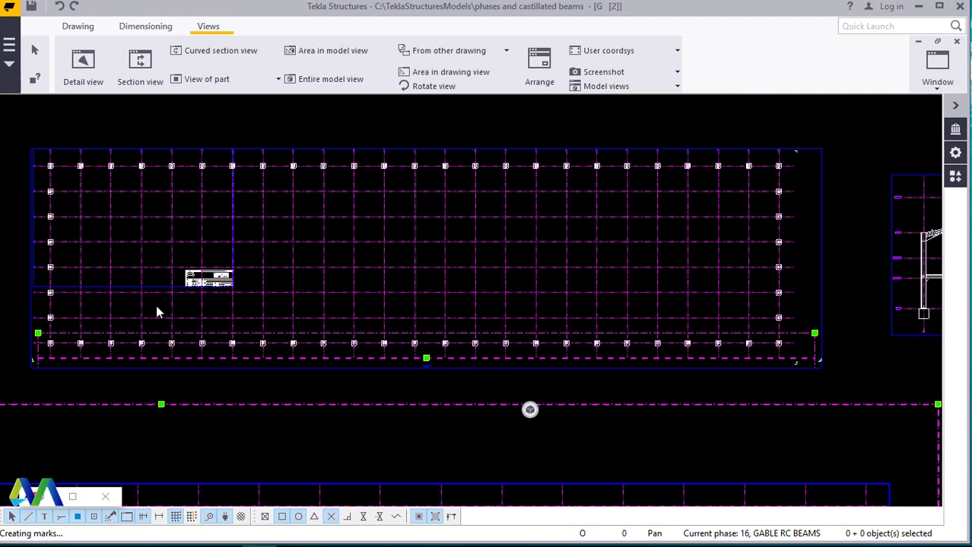
scroll(149, 251, down, 1)
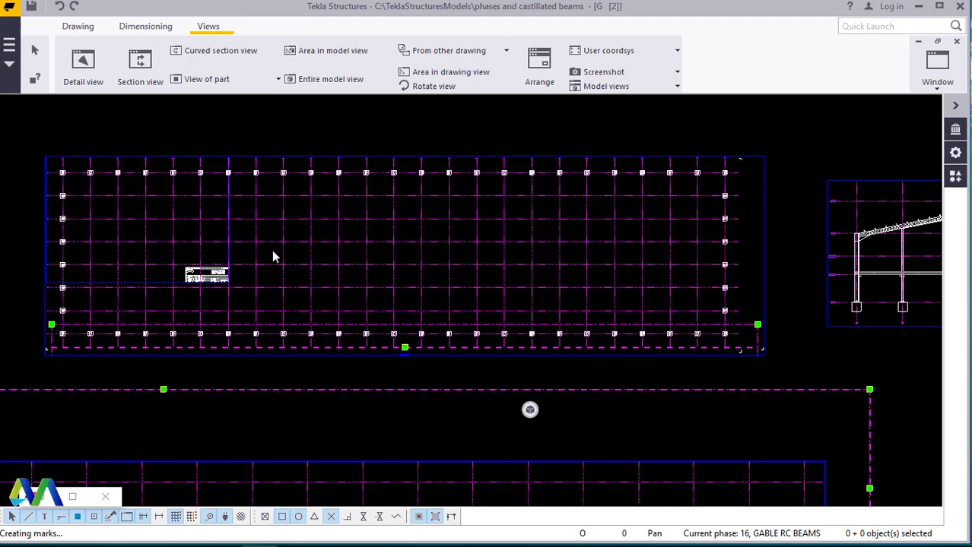
scroll(257, 249, down, 3)
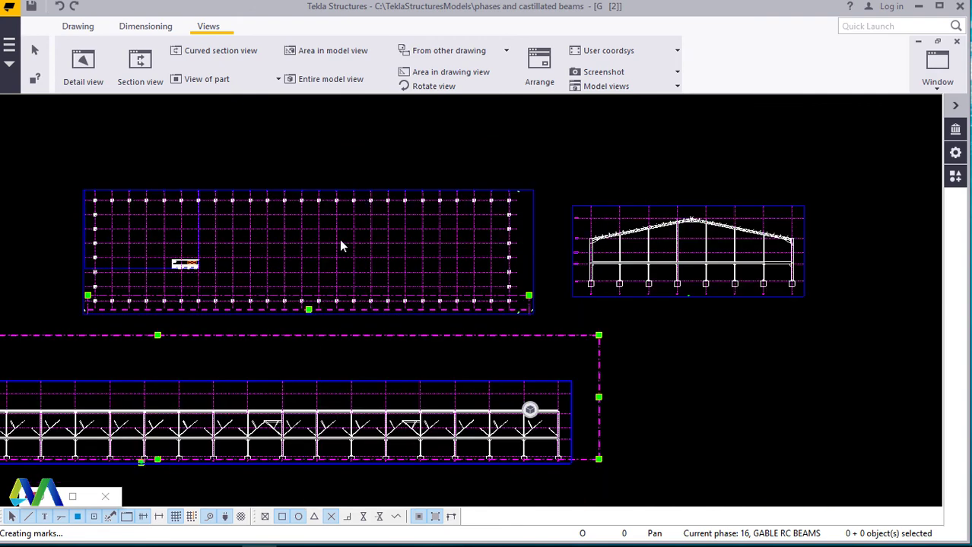
Step: Examine the gable section beside the plan, from its column bases and floor beams up to the rafters and ridge
scroll(339, 240, down, 3)
scroll(456, 261, up, 3)
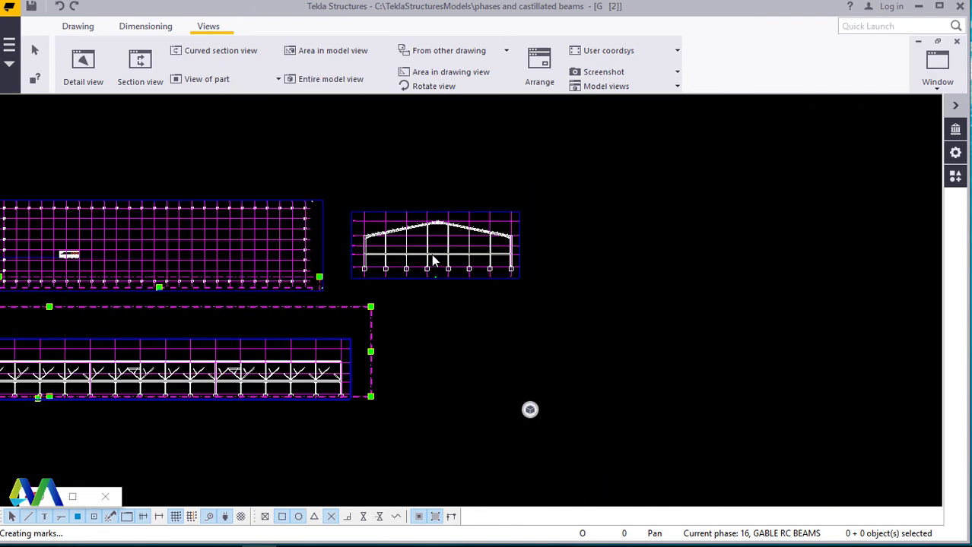
scroll(387, 259, up, 2)
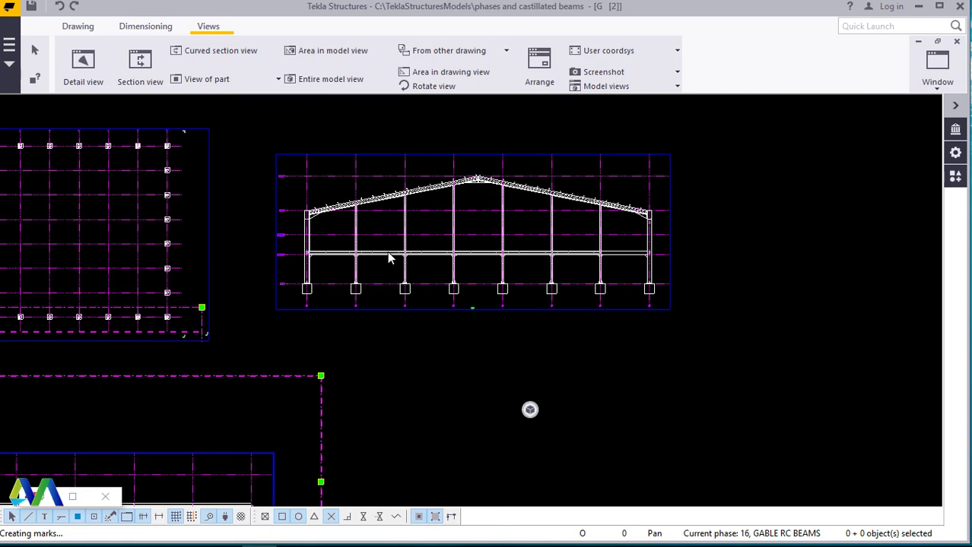
scroll(388, 259, up, 3)
scroll(377, 264, up, 1)
scroll(320, 296, down, 2)
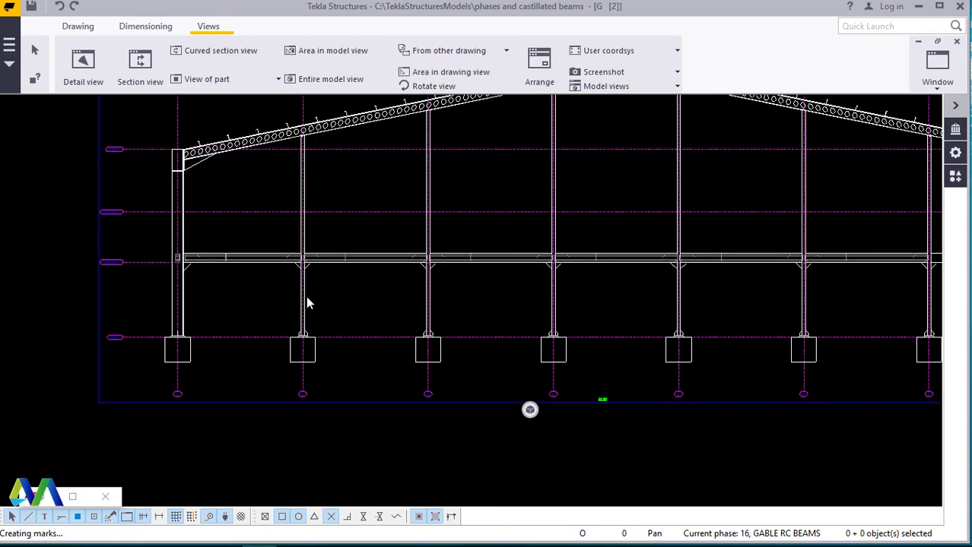
scroll(304, 303, down, 4)
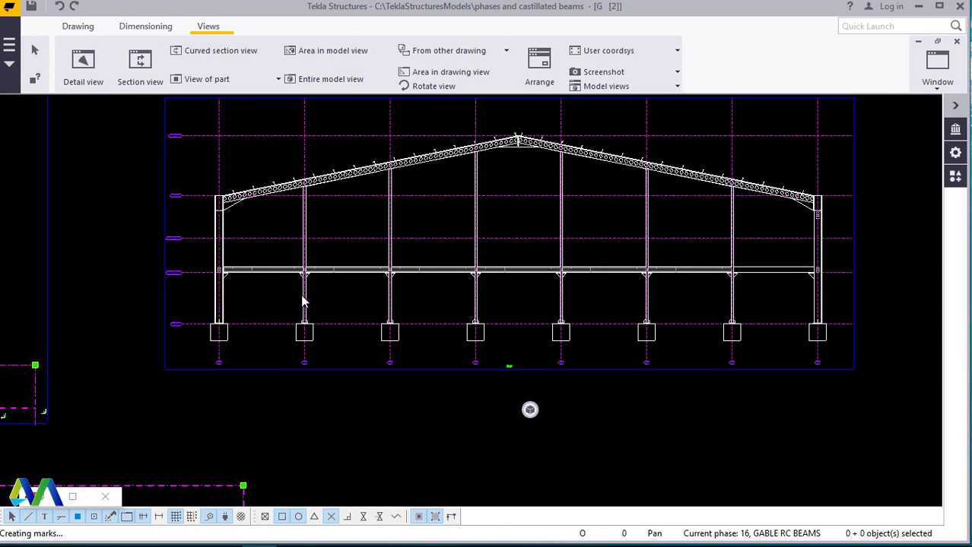
scroll(648, 241, up, 1)
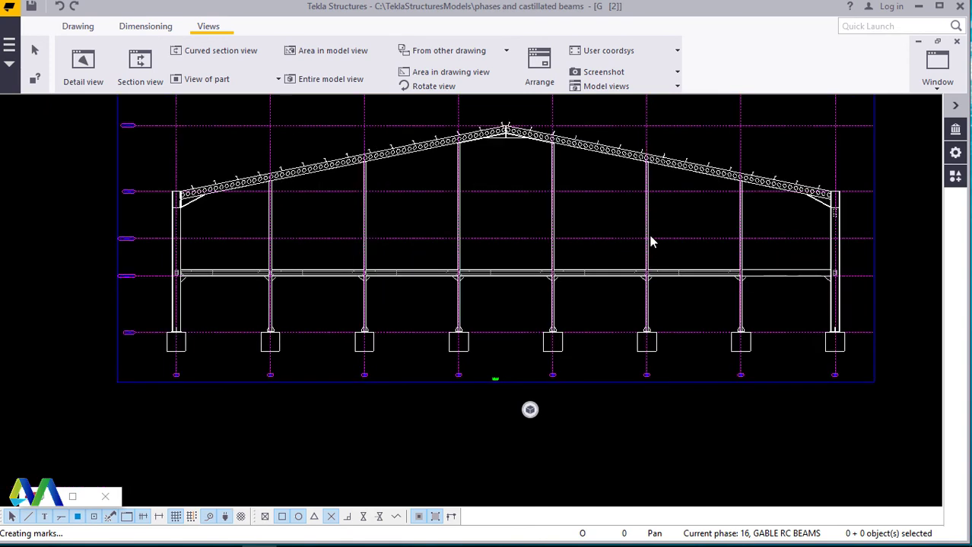